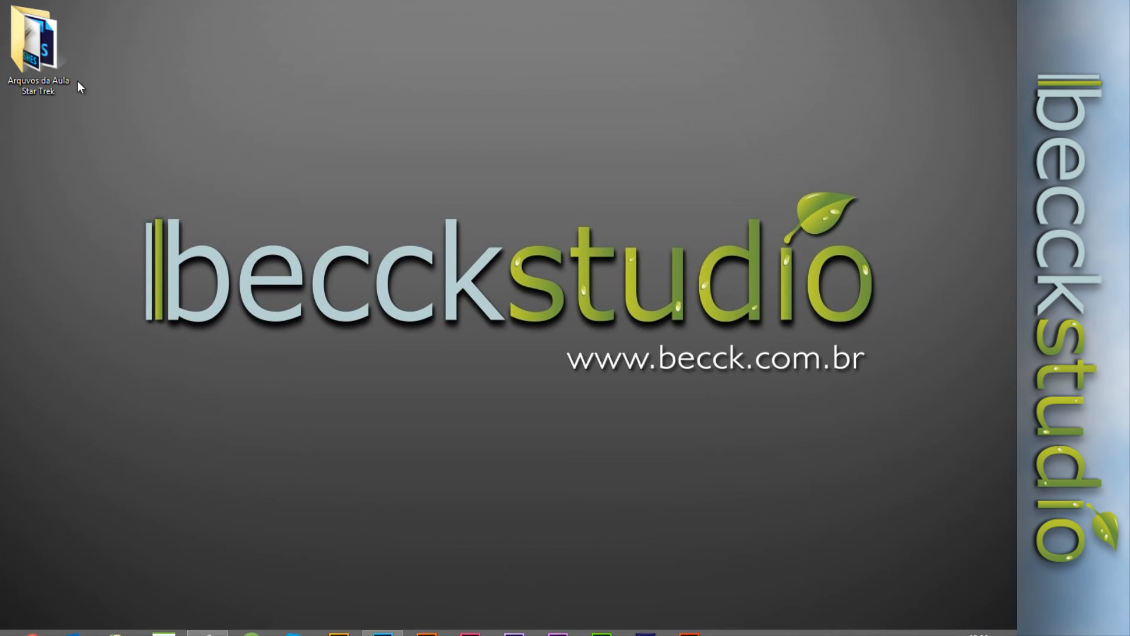
# Open the "Arquvos da Aula Star Trek" folder and examine its brush, font and texture files
pyautogui.click(58, 63)
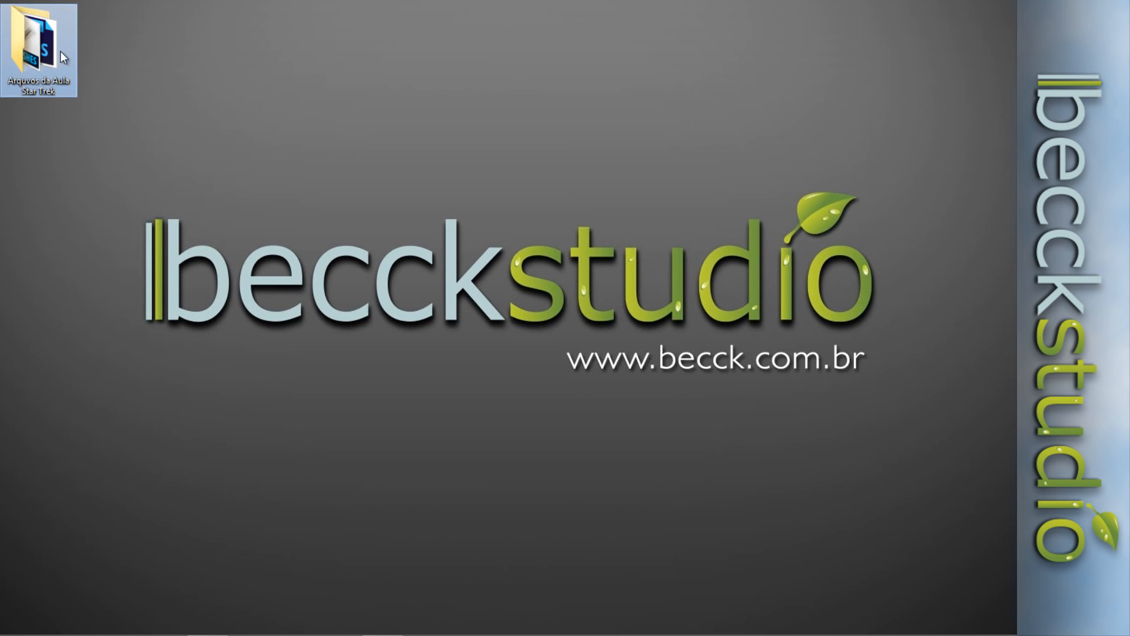
pyautogui.doubleClick(52, 84)
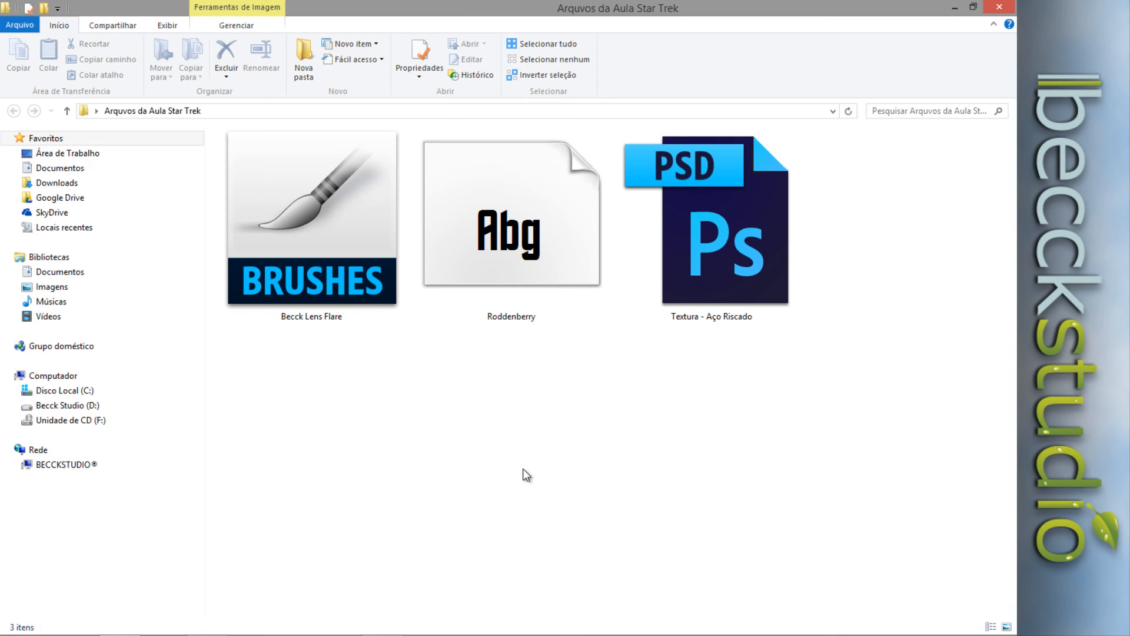
pyautogui.click(326, 259)
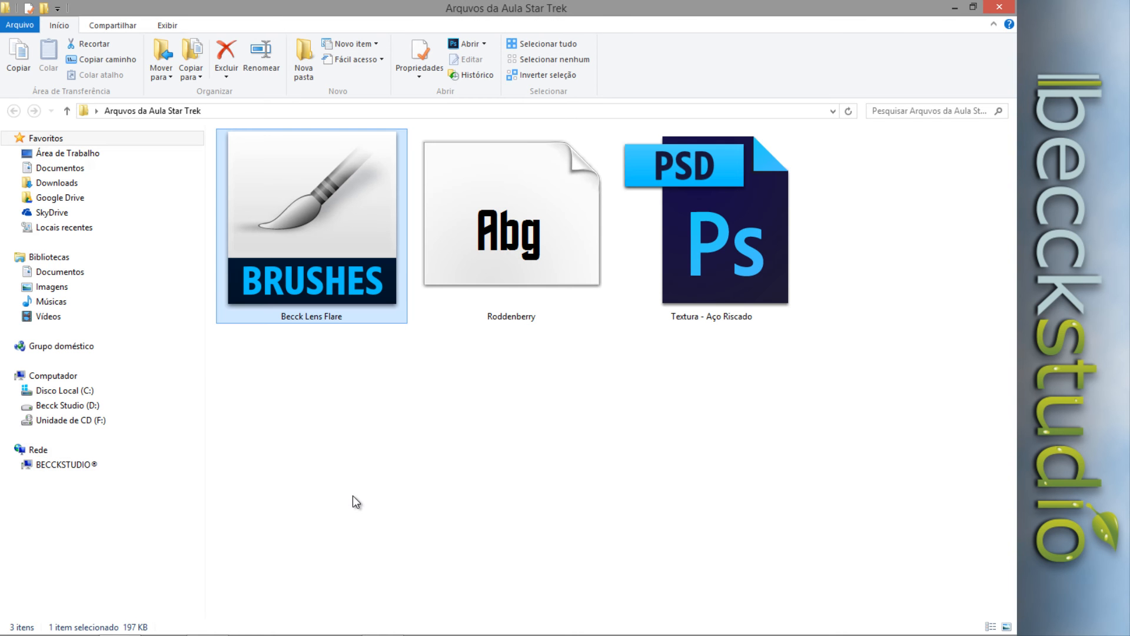
pyautogui.click(350, 439)
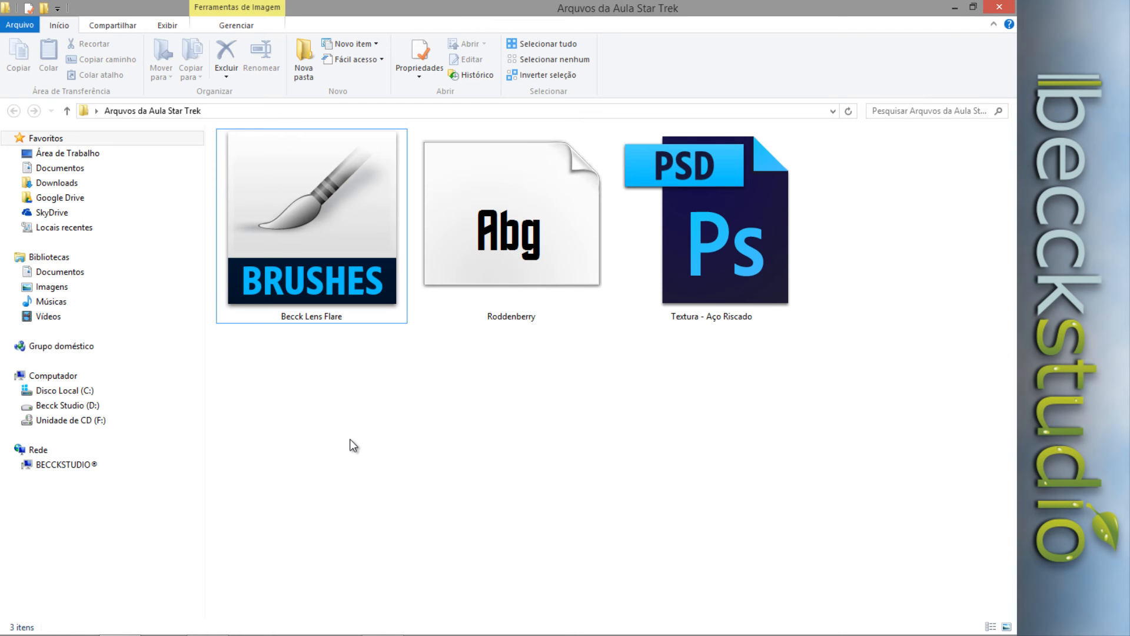
pyautogui.click(546, 291)
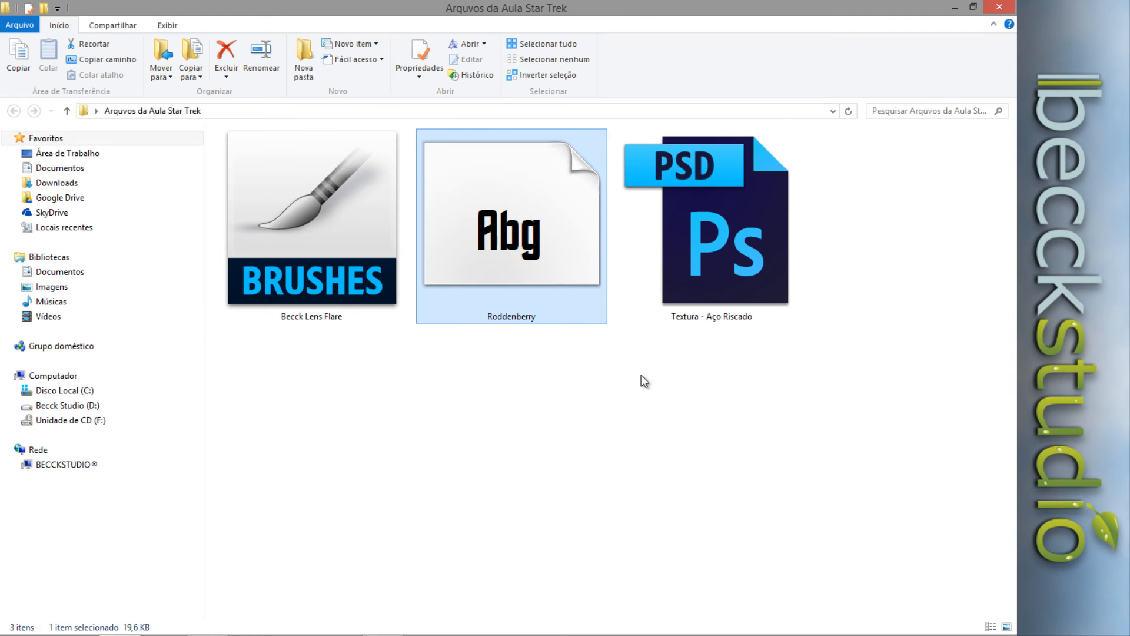
pyautogui.click(750, 290)
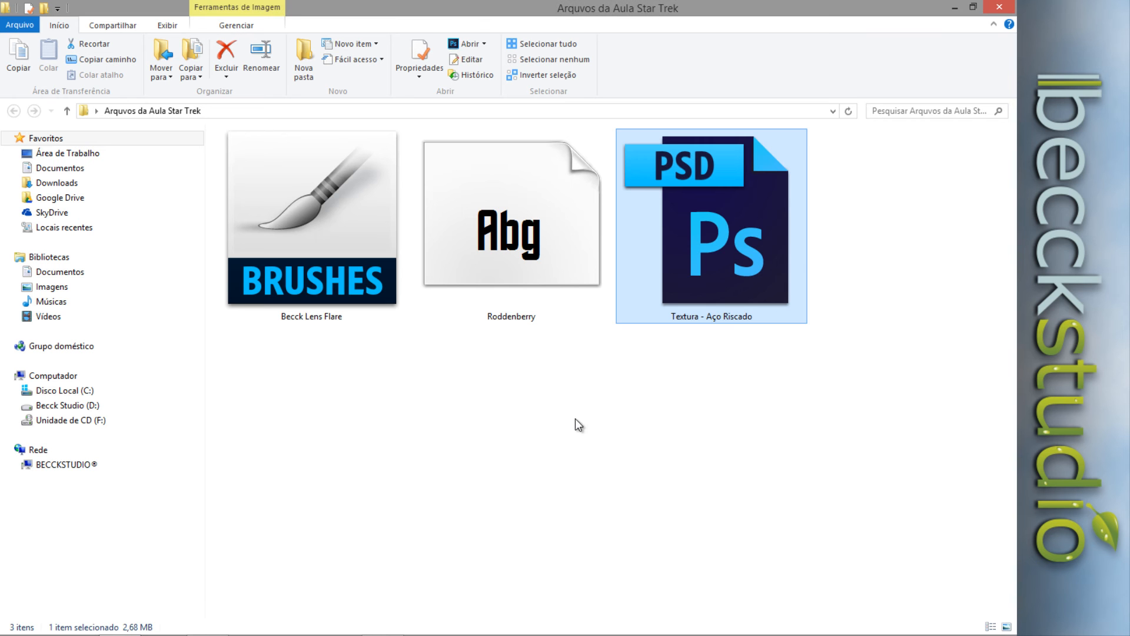
pyautogui.click(512, 427)
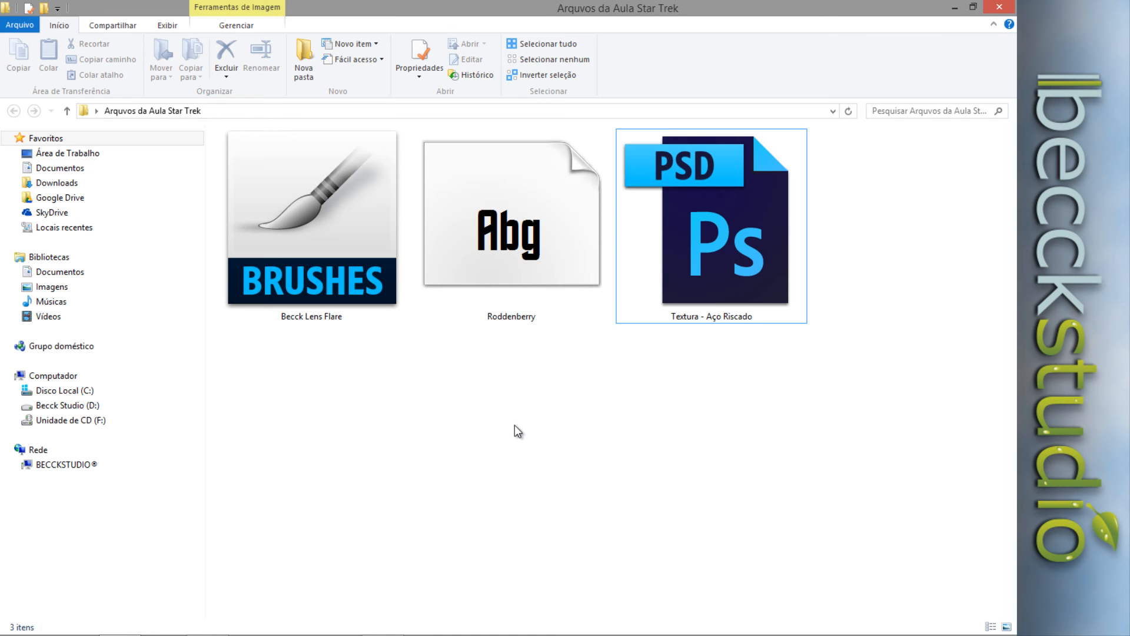
# Install the Roddenberry font from its preview, and close the preview and the lesson folder
pyautogui.click(467, 236)
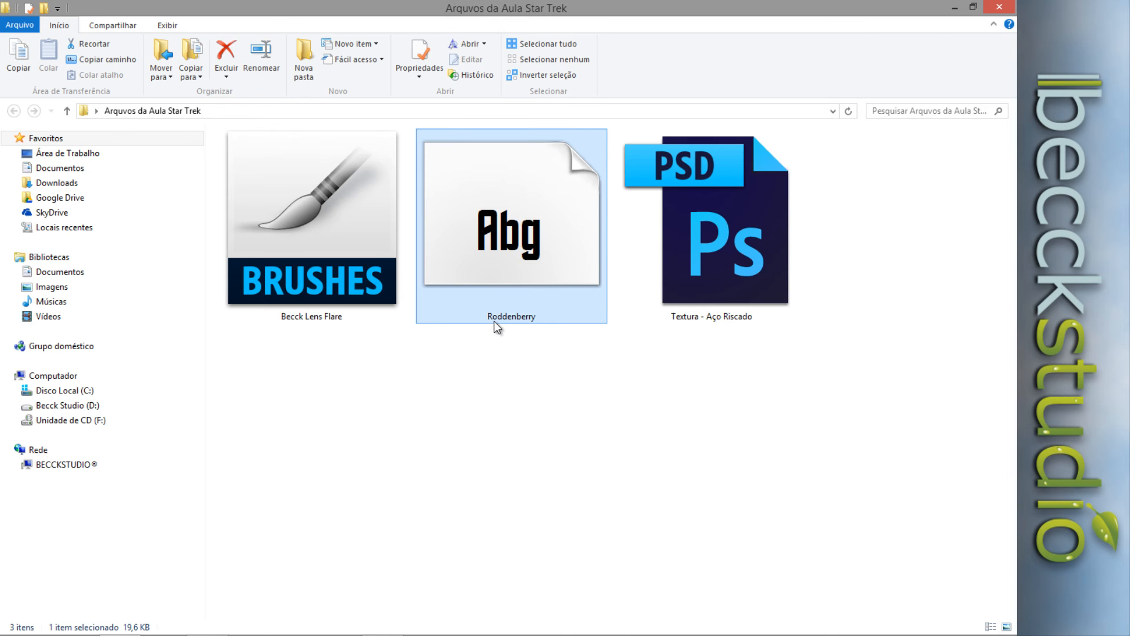
pyautogui.doubleClick(518, 231)
pyautogui.moveTo(518, 137); pyautogui.dragTo(532, 107)
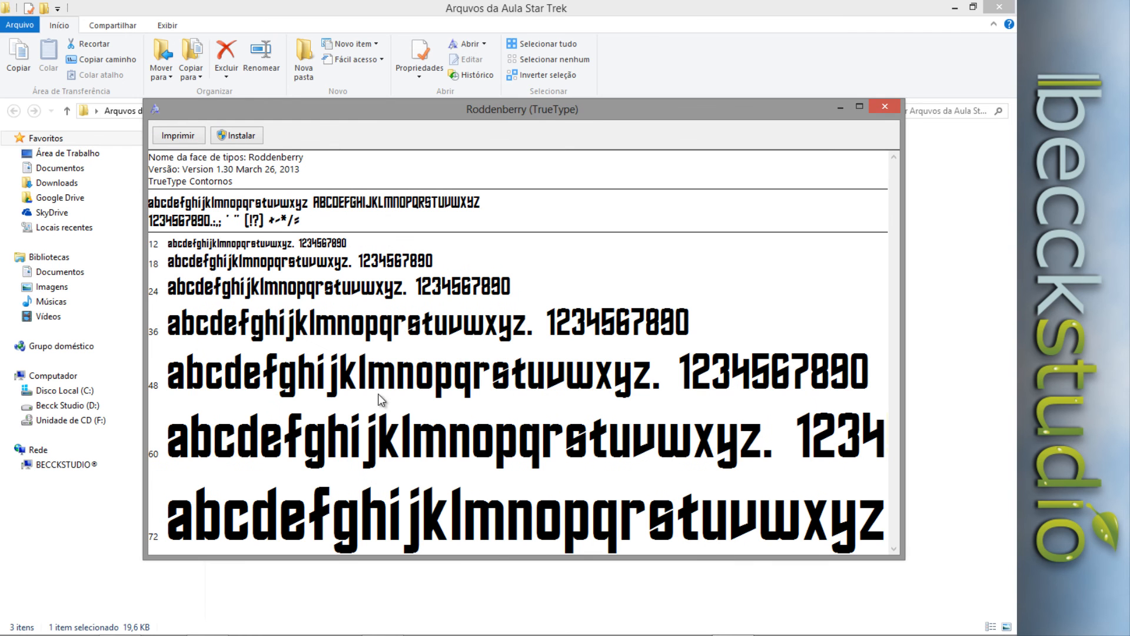
pyautogui.click(239, 139)
pyautogui.click(883, 107)
pyautogui.click(546, 480)
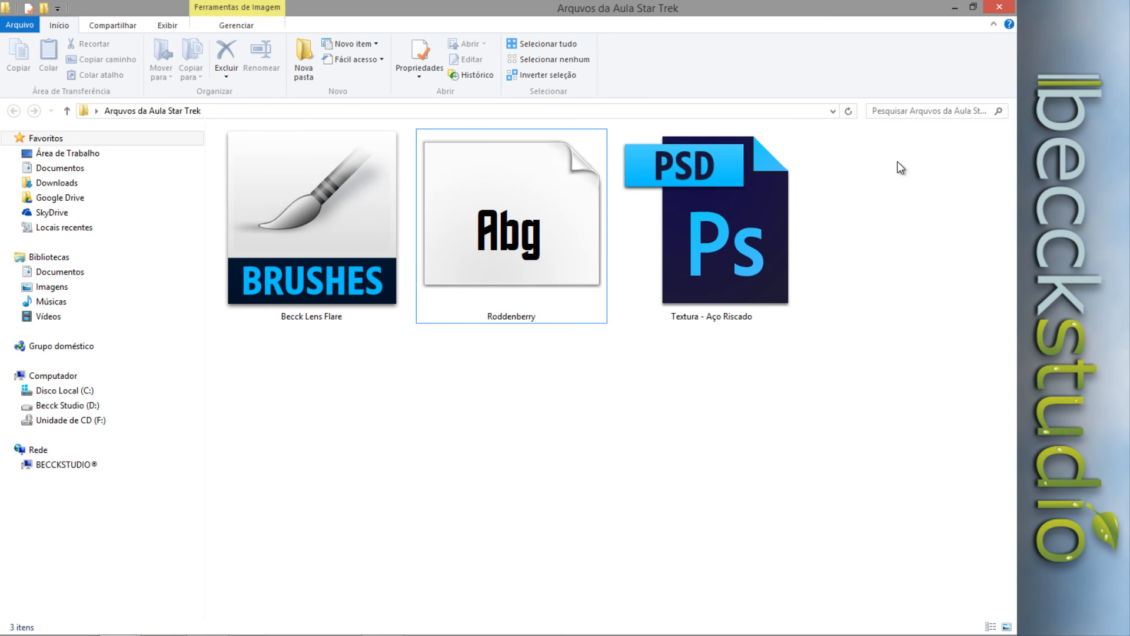
pyautogui.click(999, 7)
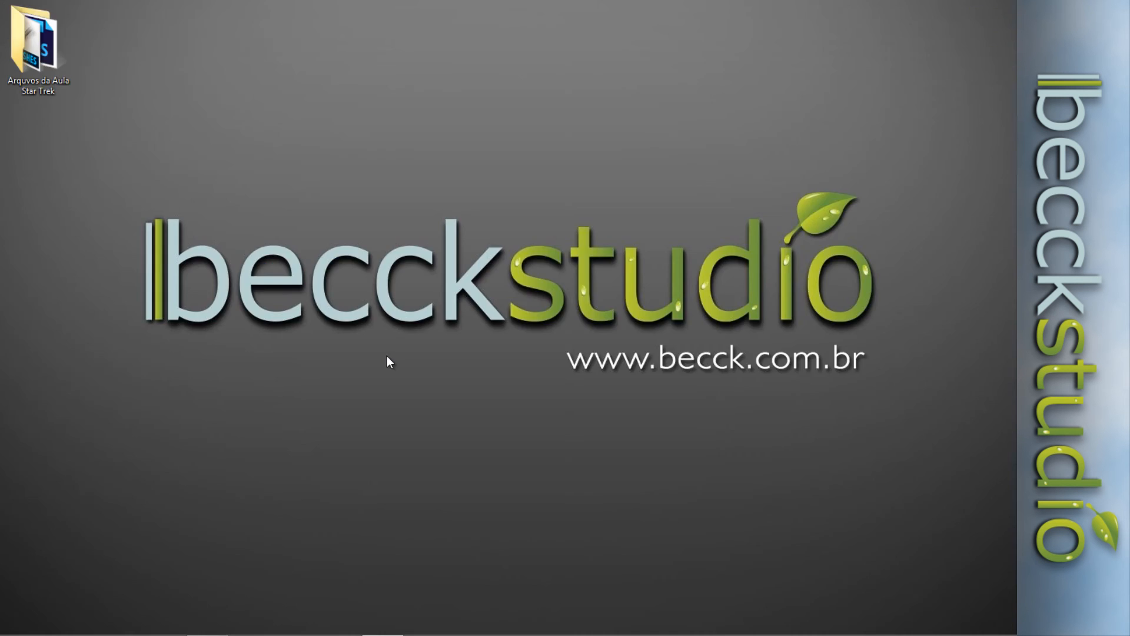
# Switch to Photoshop and review the layers of the Star Trek Into Blackness title document and the Textura - Aço Riscado document
pyautogui.click(383, 629)
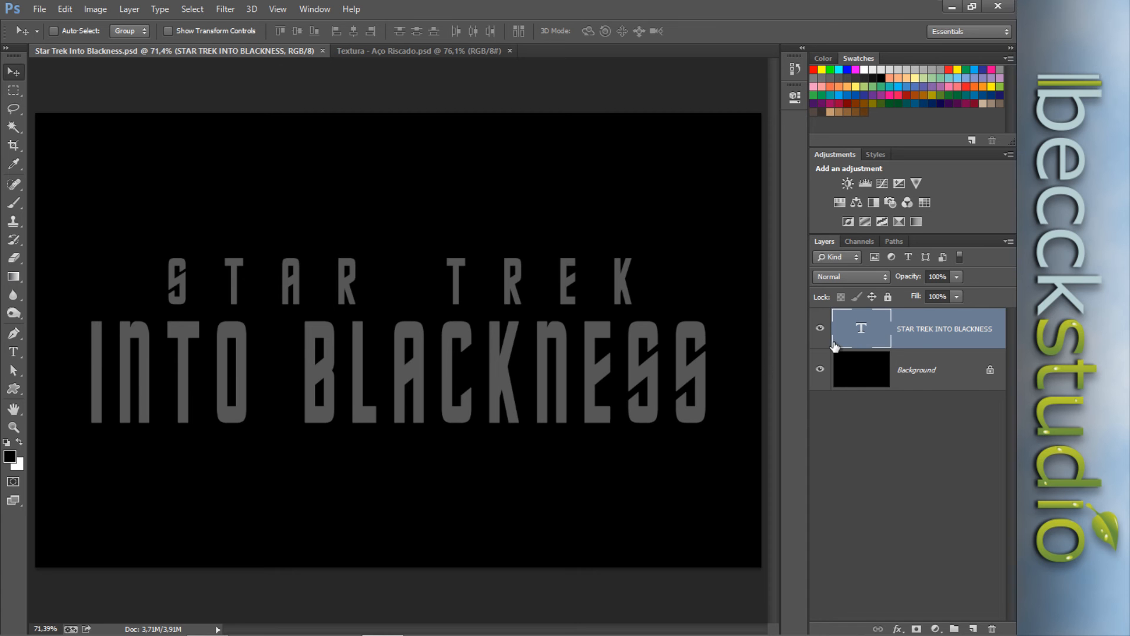
pyautogui.click(871, 371)
pyautogui.click(877, 342)
pyautogui.click(376, 50)
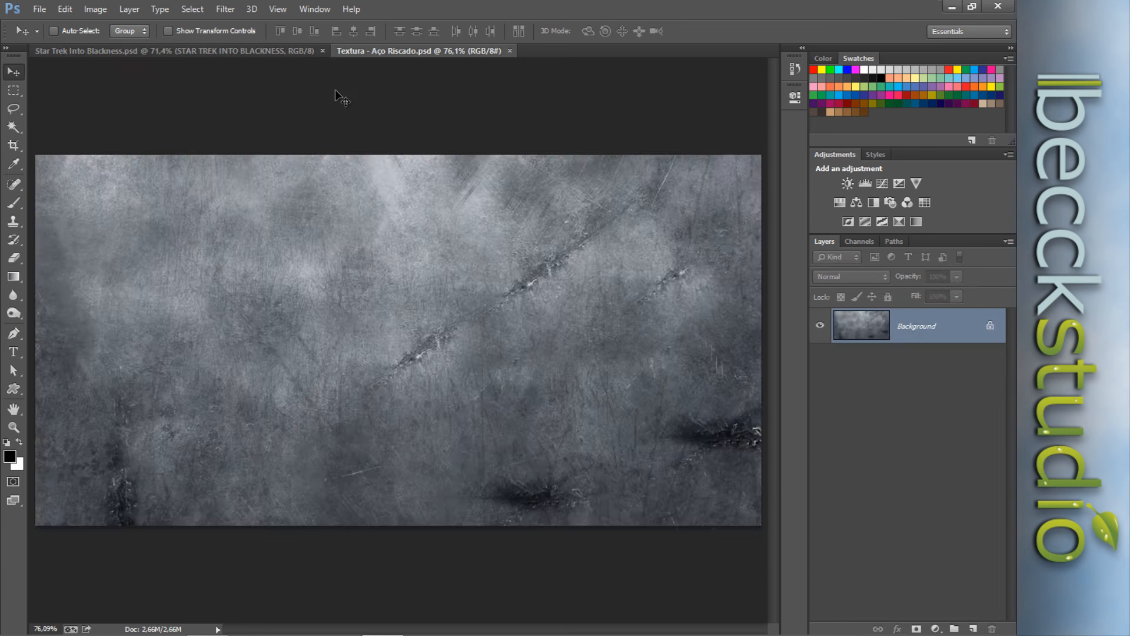
pyautogui.click(232, 50)
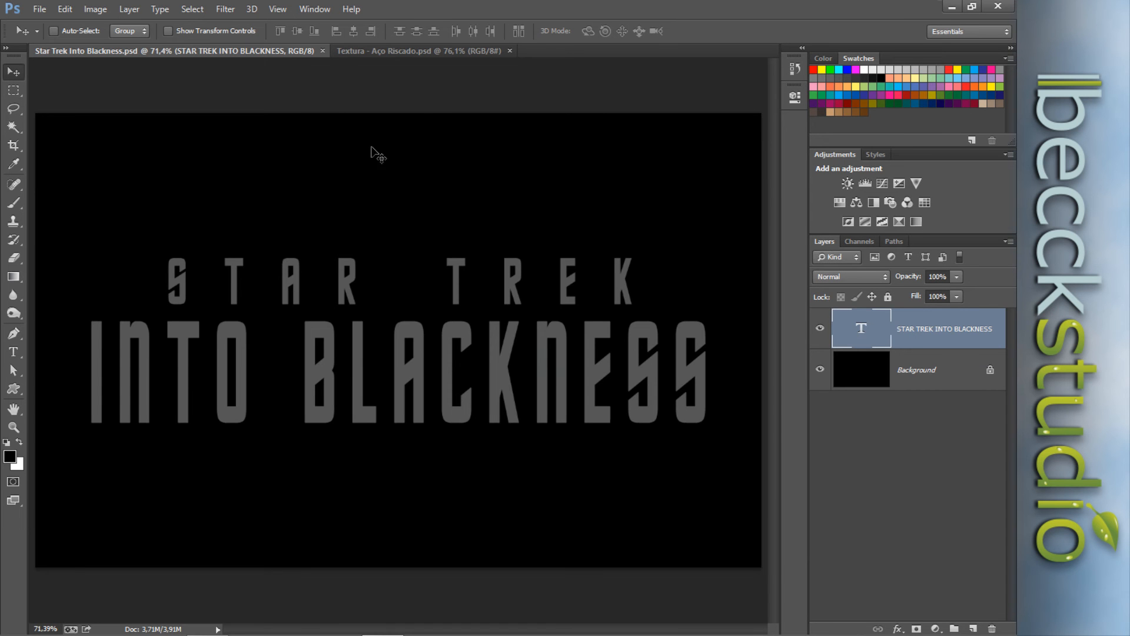
# Unlock the steel texture's background layer and copy the texture into the centre of the Star Trek Into Blackness document
pyautogui.click(399, 55)
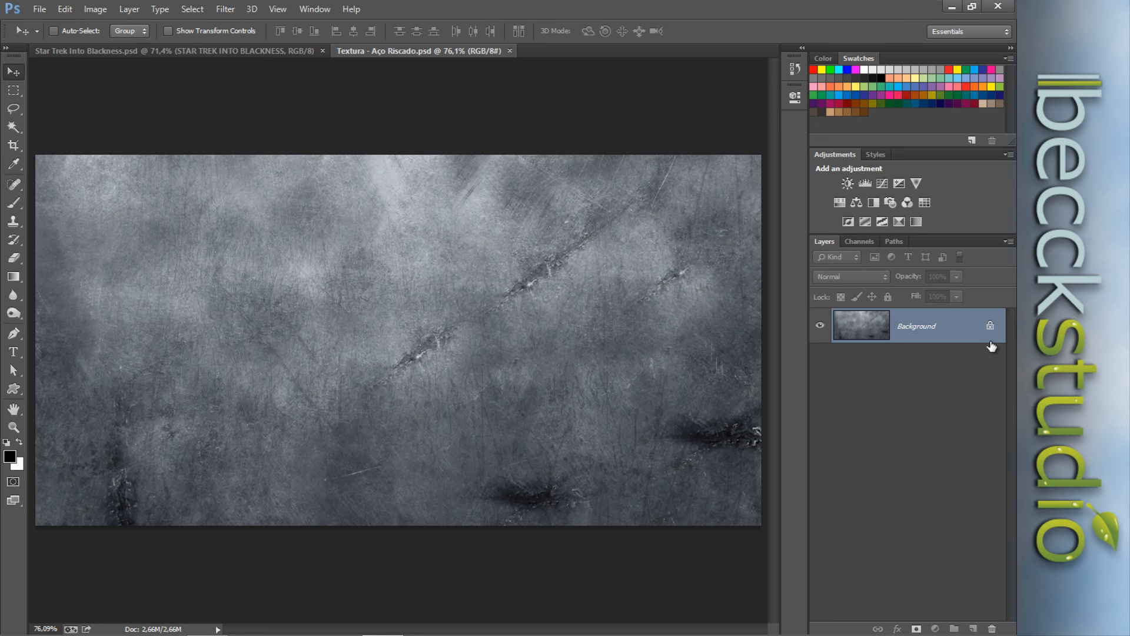
pyautogui.moveTo(990, 326); pyautogui.dragTo(990, 628)
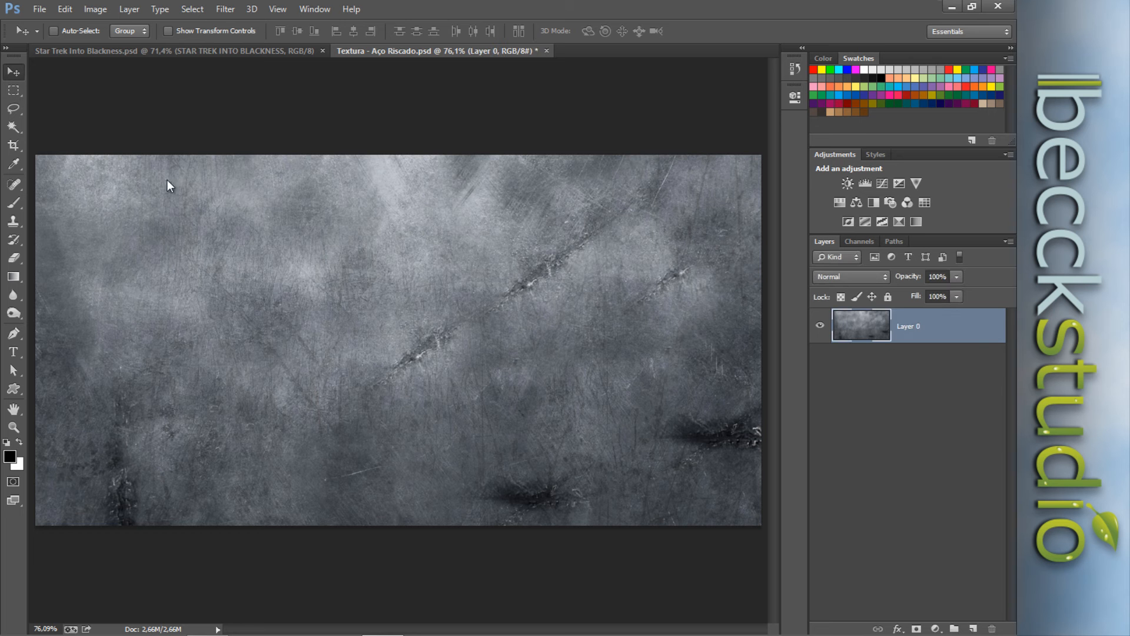
pyautogui.moveTo(451, 391); pyautogui.dragTo(359, 195)
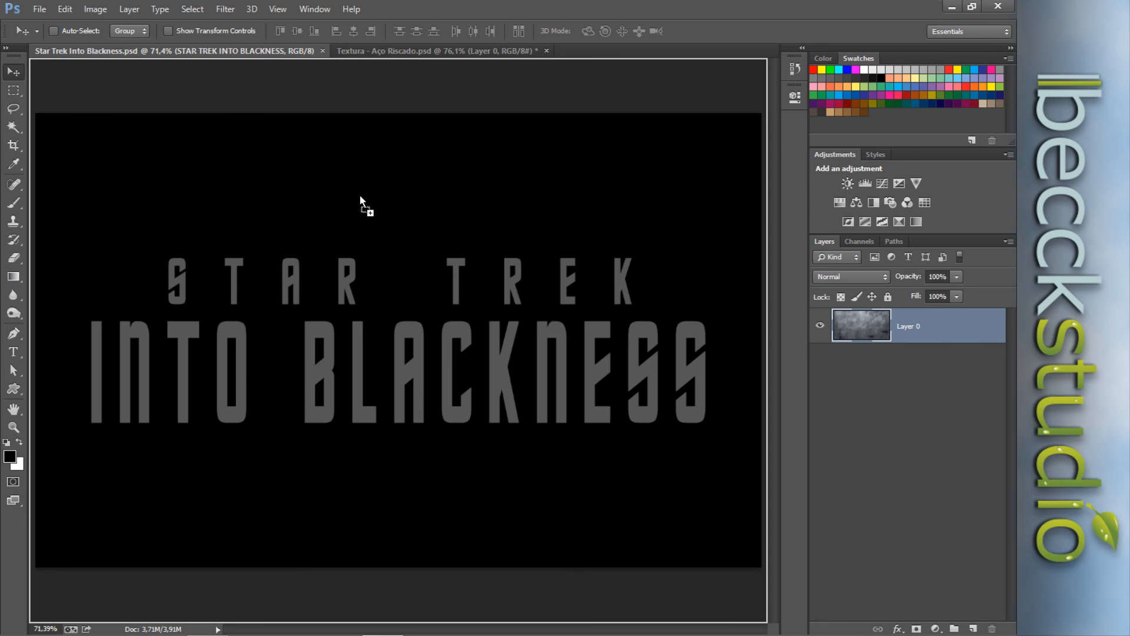
pyautogui.moveTo(404, 287); pyautogui.dragTo(384, 146)
pyautogui.moveTo(621, 303); pyautogui.dragTo(392, 330)
pyautogui.moveTo(384, 327); pyautogui.dragTo(385, 329)
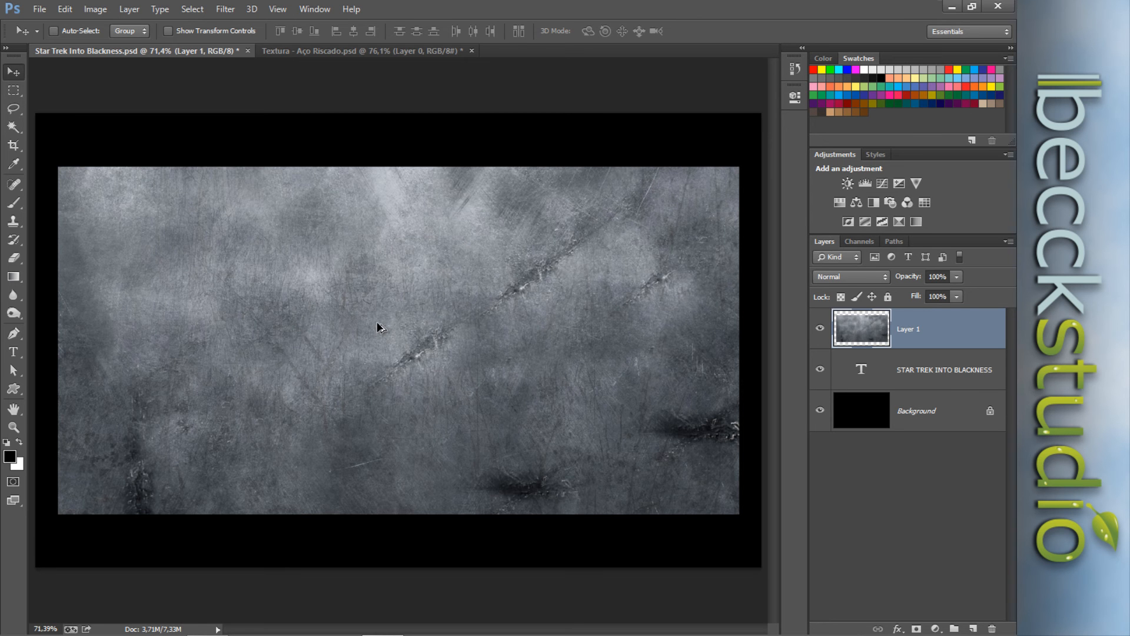
# Stretch the texture layer with Free Transform to fill the whole canvas, at 106.59% width and 130.62% height
pyautogui.scroll(-2, 450, 406)
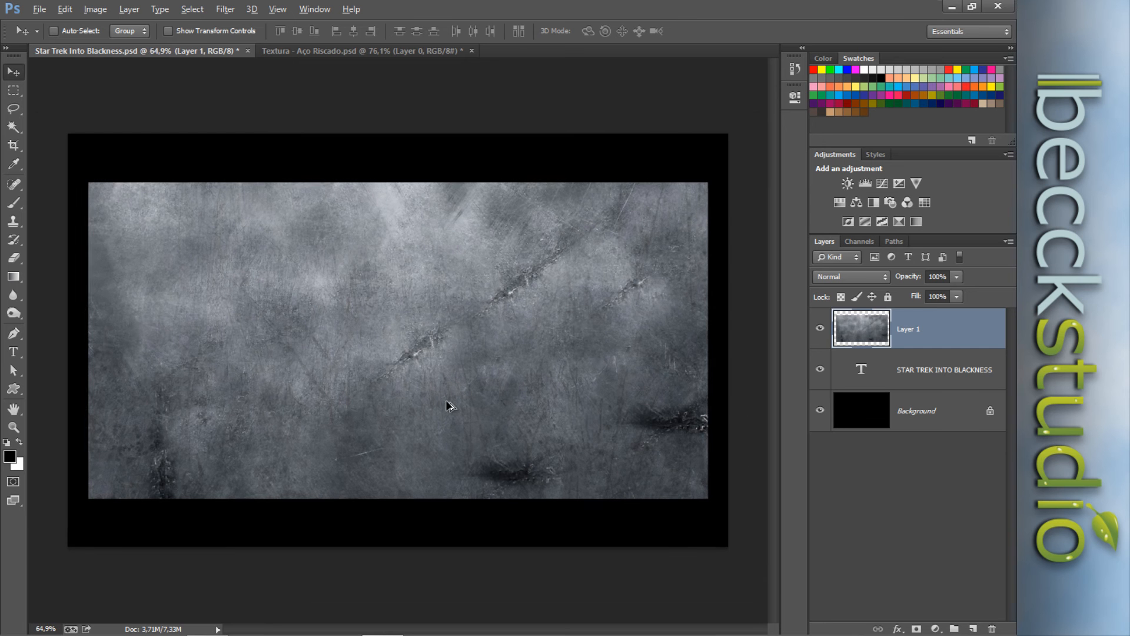
pyautogui.scroll(-2, 448, 411)
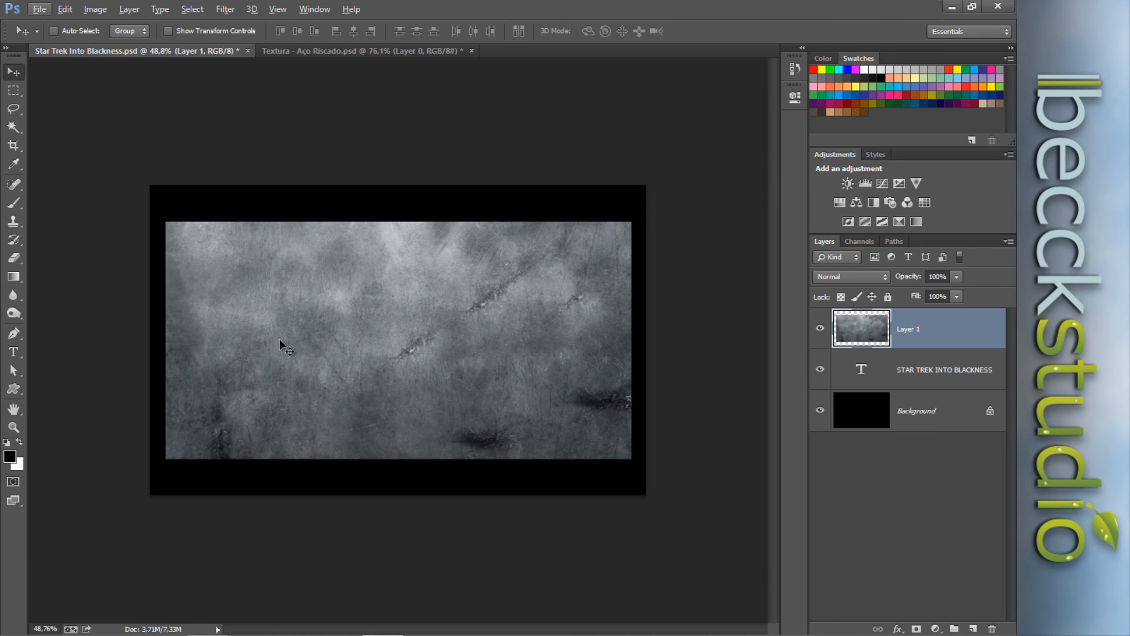
pyautogui.click(66, 9)
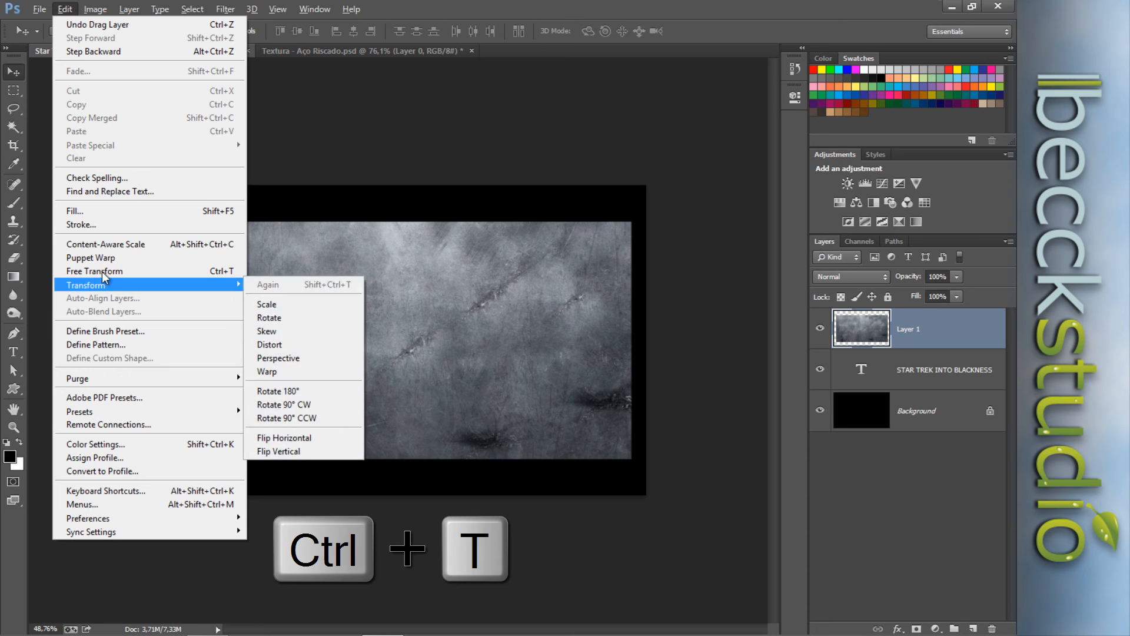
pyautogui.click(102, 271)
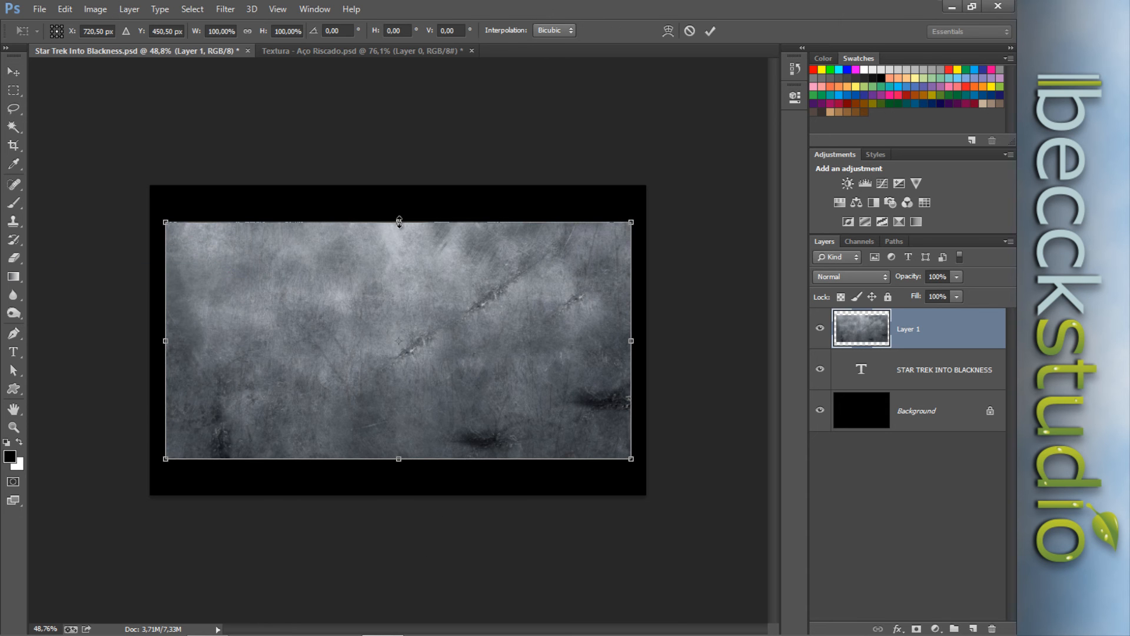
pyautogui.moveTo(399, 222); pyautogui.dragTo(399, 185)
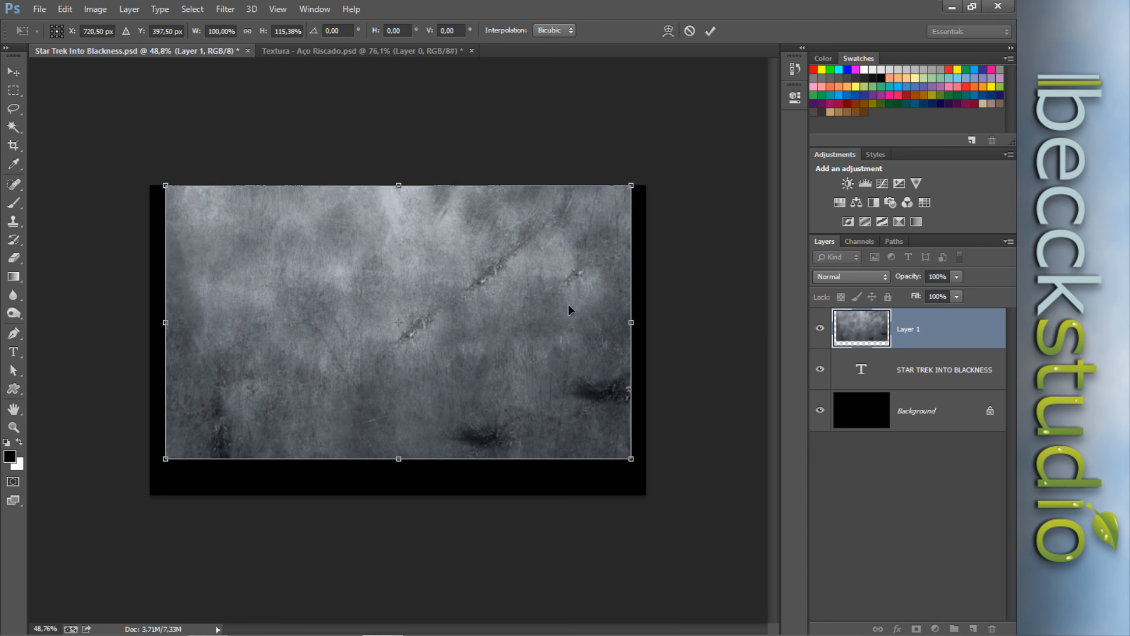
pyautogui.moveTo(632, 322); pyautogui.dragTo(646, 322)
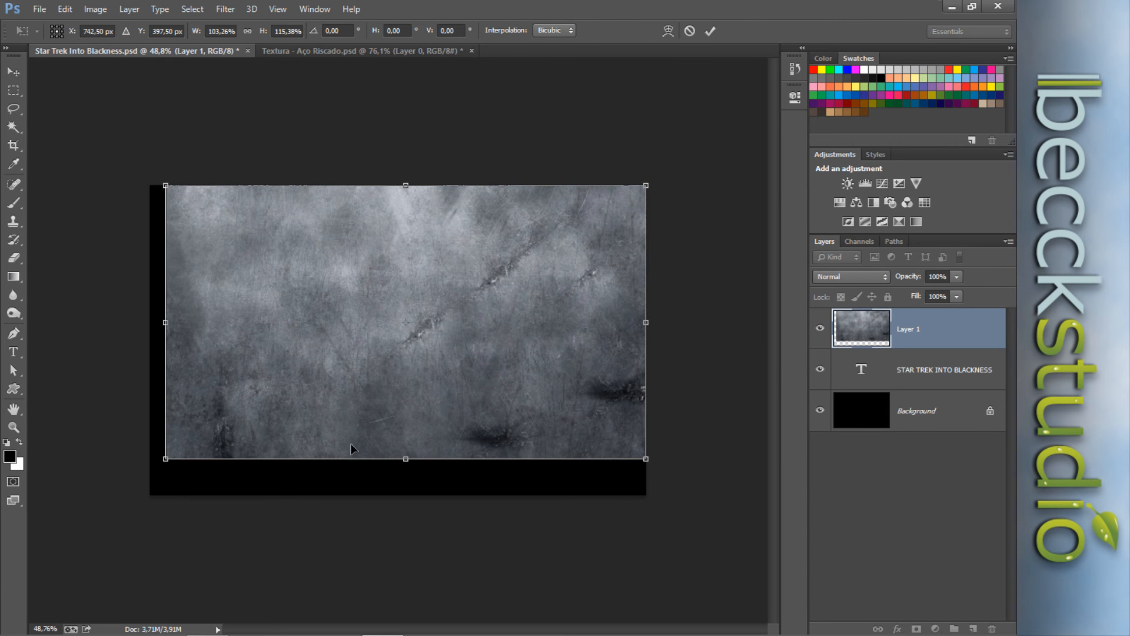
pyautogui.moveTo(405, 459); pyautogui.dragTo(406, 495)
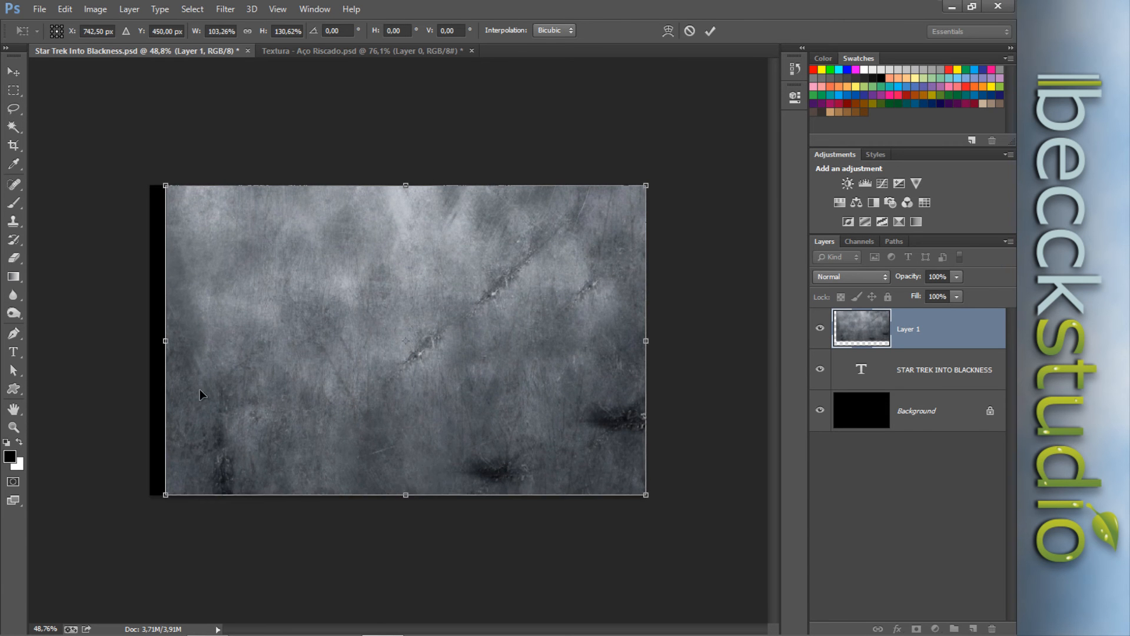
pyautogui.moveTo(166, 340); pyautogui.dragTo(150, 340)
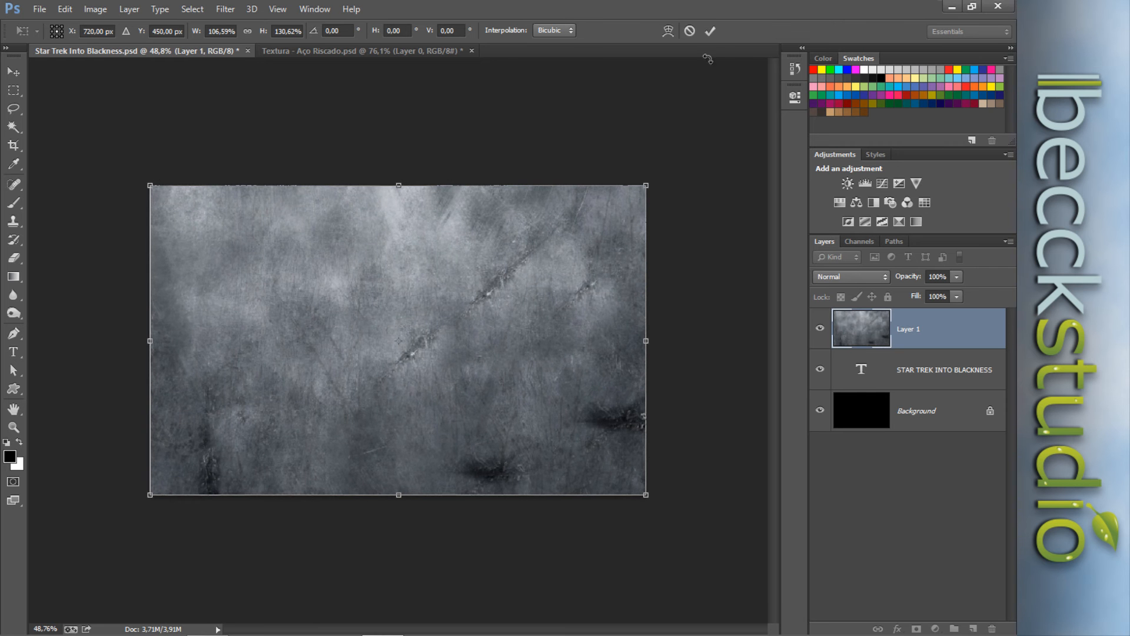
pyautogui.click(709, 31)
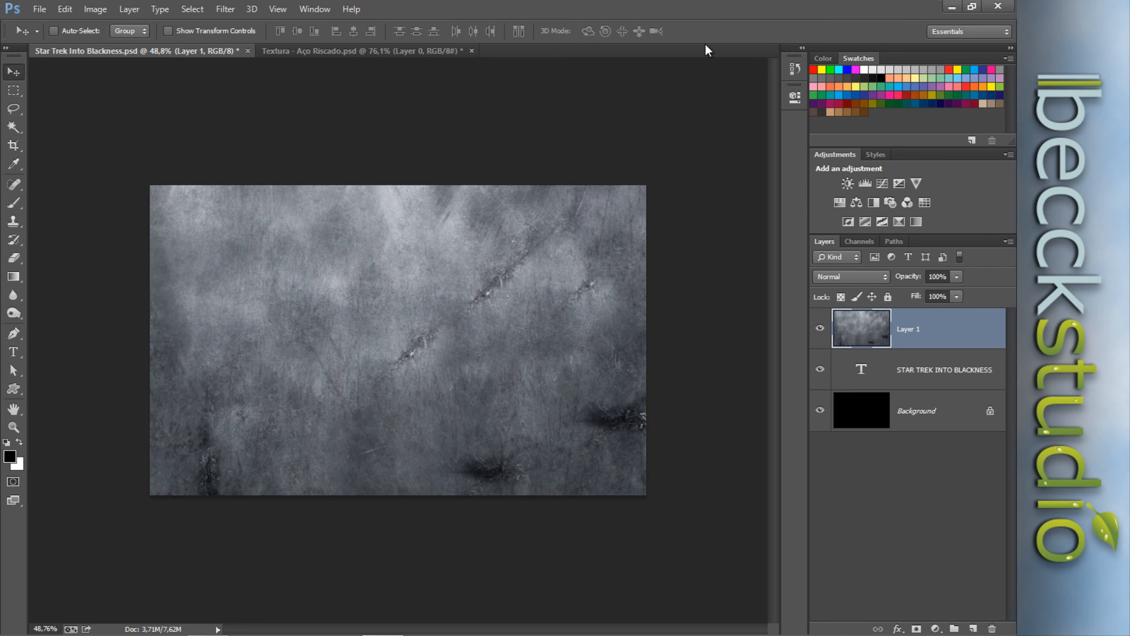
# Move the texture layer below the STAR TREK INTO BLACKNESS text layer in the stacking order, and select the text layer
pyautogui.hotkey('ctrl', '0')
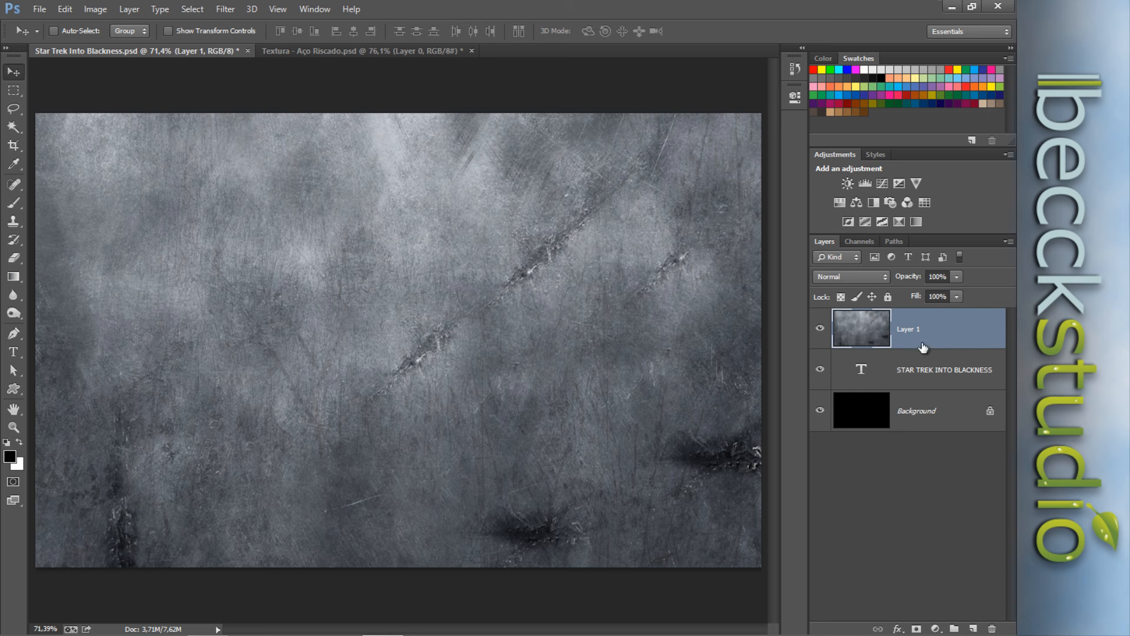
pyautogui.moveTo(941, 336); pyautogui.dragTo(945, 383)
pyautogui.click(906, 332)
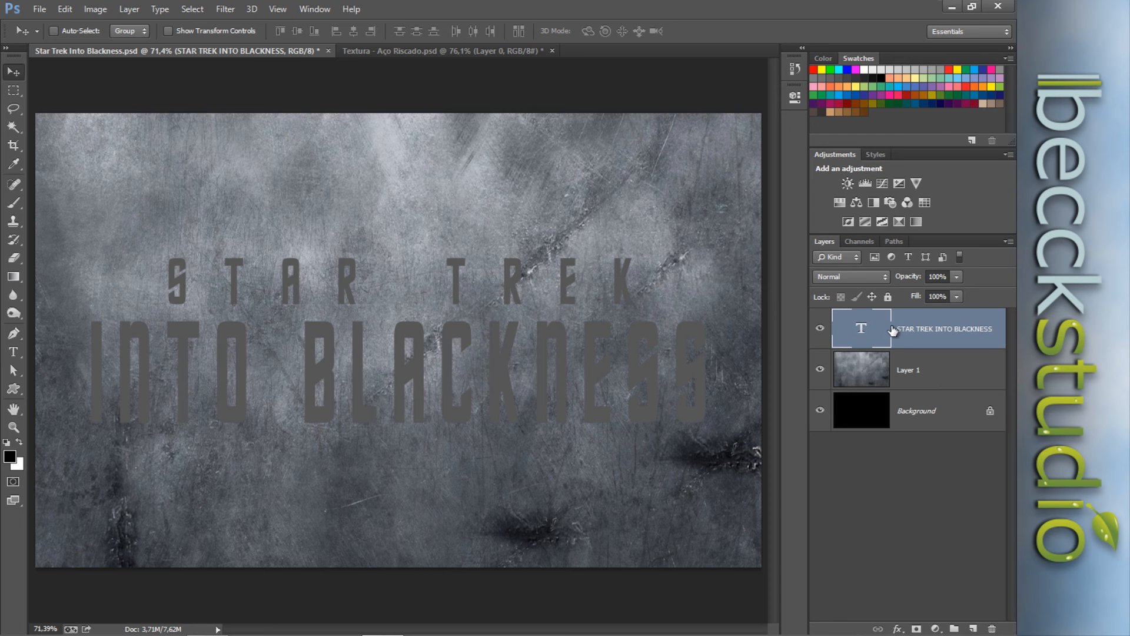
# Add a Levels adjustment layer directly above the texture layer, with the black input at 31 and the midtones at 0.71
pyautogui.click(931, 370)
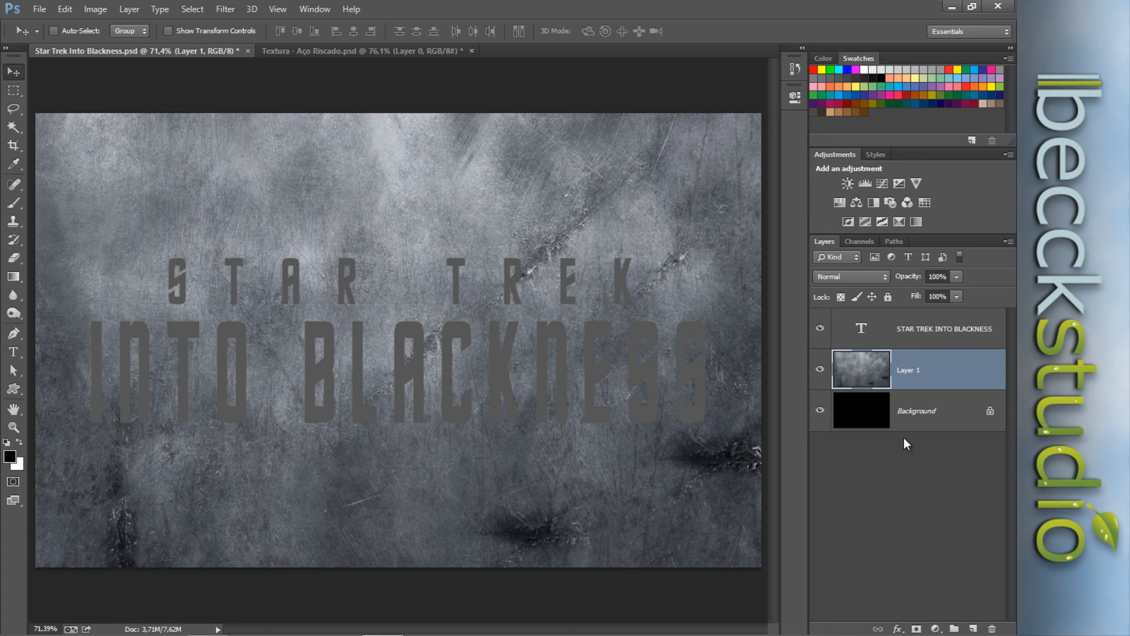
pyautogui.click(936, 629)
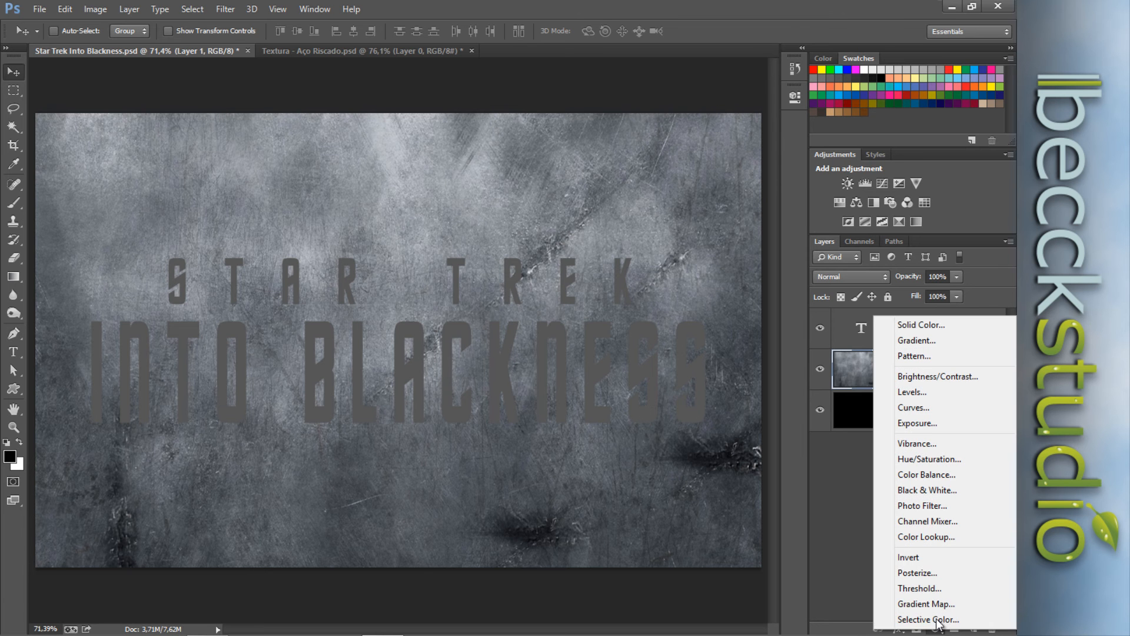
pyautogui.click(927, 392)
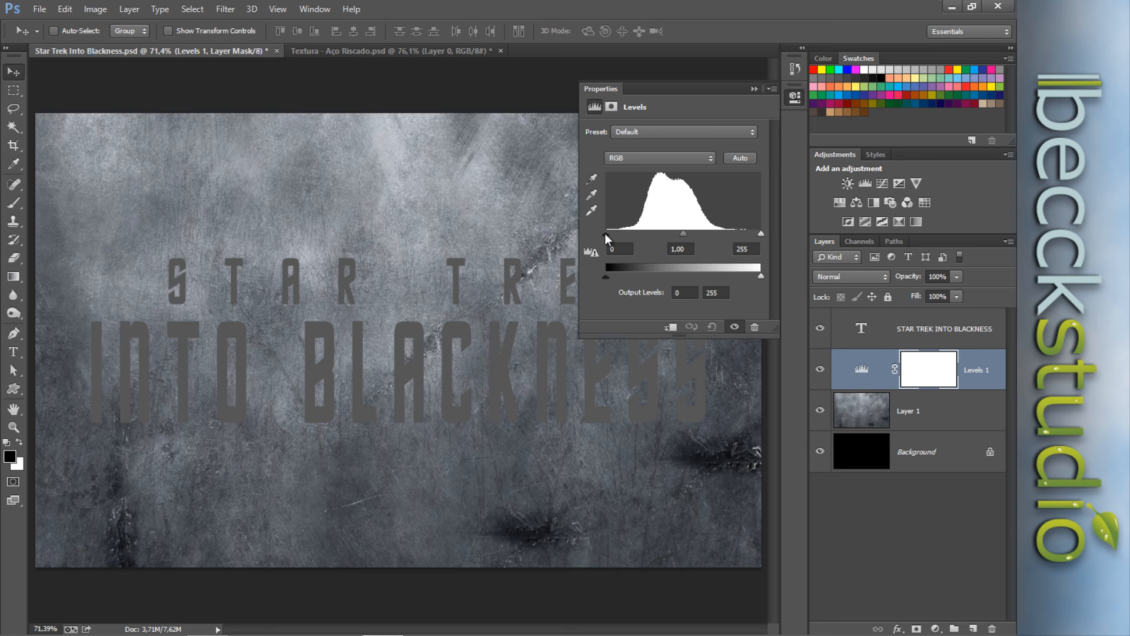
pyautogui.moveTo(607, 234); pyautogui.dragTo(625, 234)
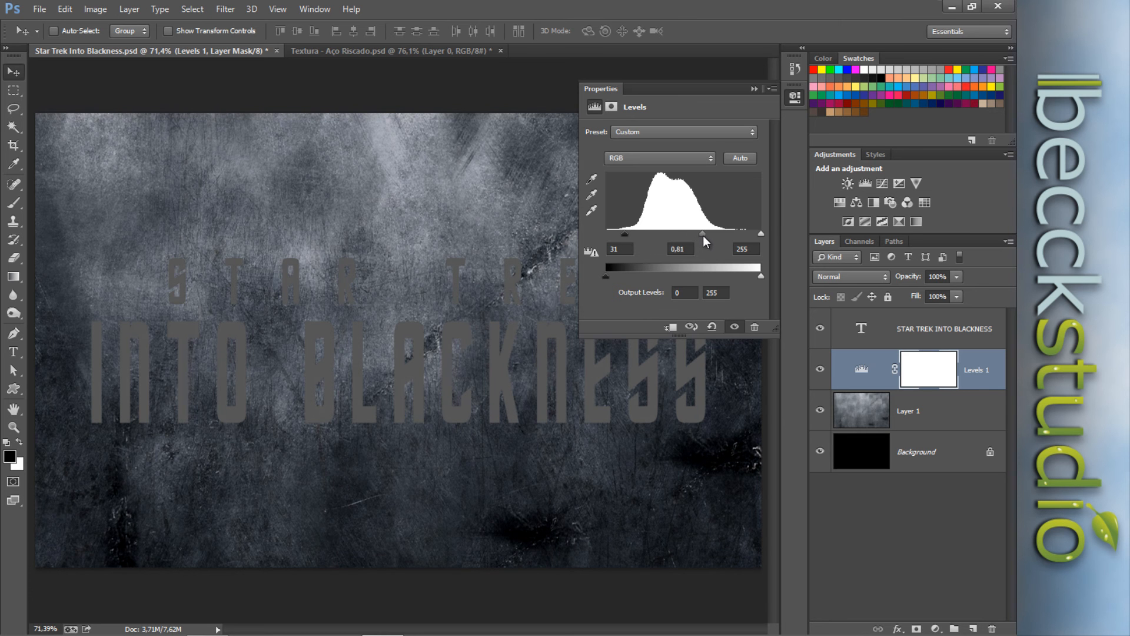
pyautogui.moveTo(704, 235); pyautogui.dragTo(705, 236)
pyautogui.click(708, 235)
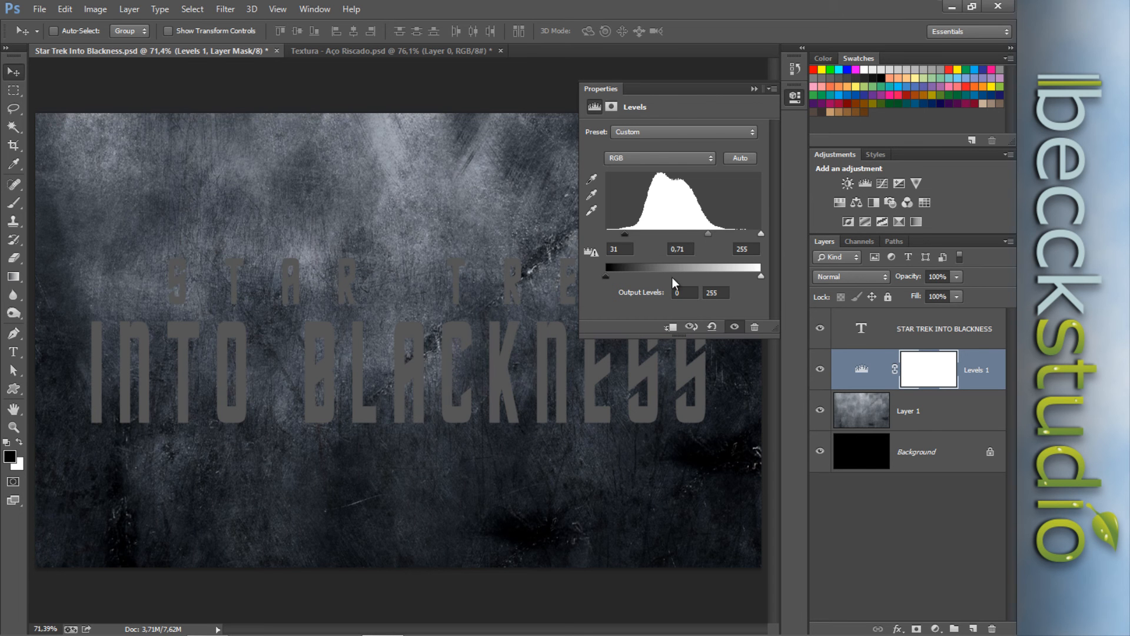
pyautogui.click(862, 369)
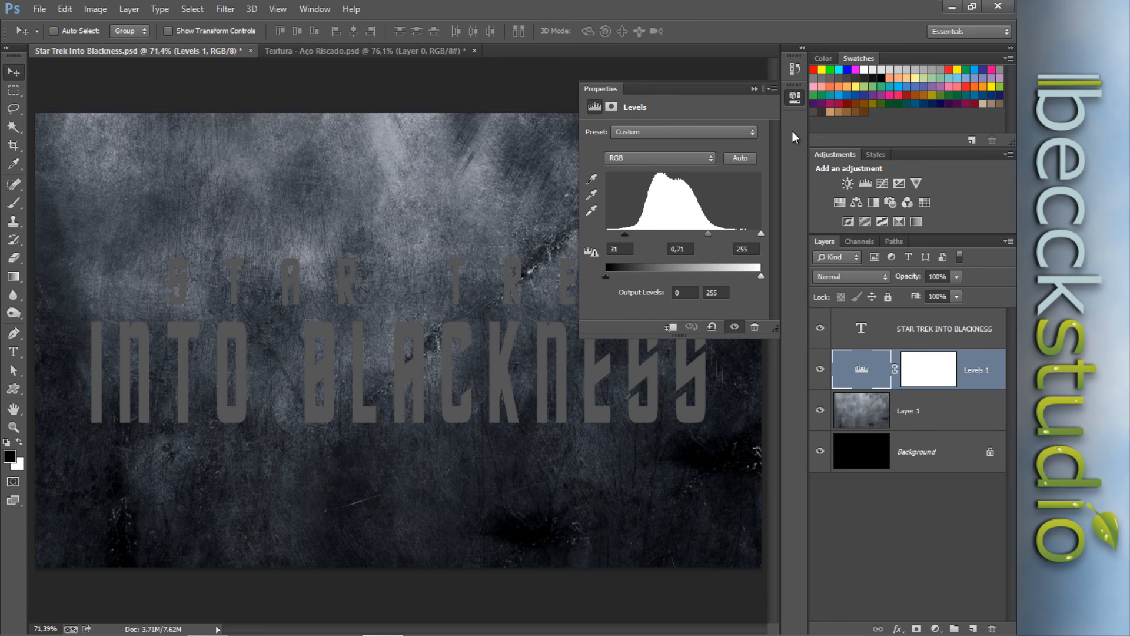
# Add a Hue/Saturation adjustment layer above the Levels layer, with Colorize enabled and the hue at 214
pyautogui.click(794, 96)
pyautogui.click(892, 420)
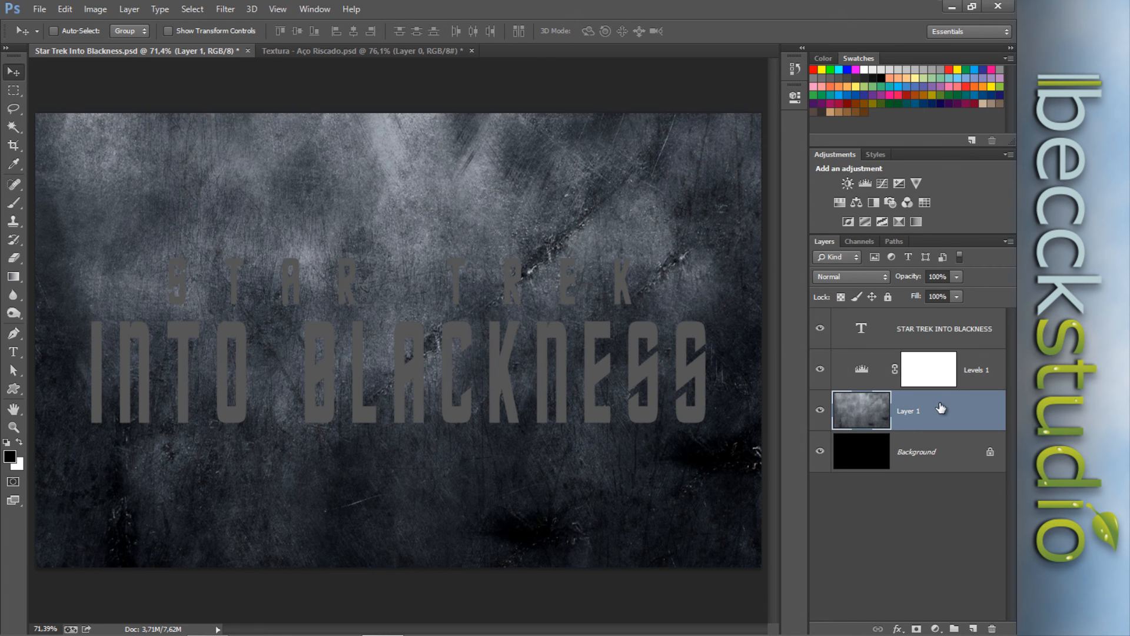
pyautogui.click(942, 380)
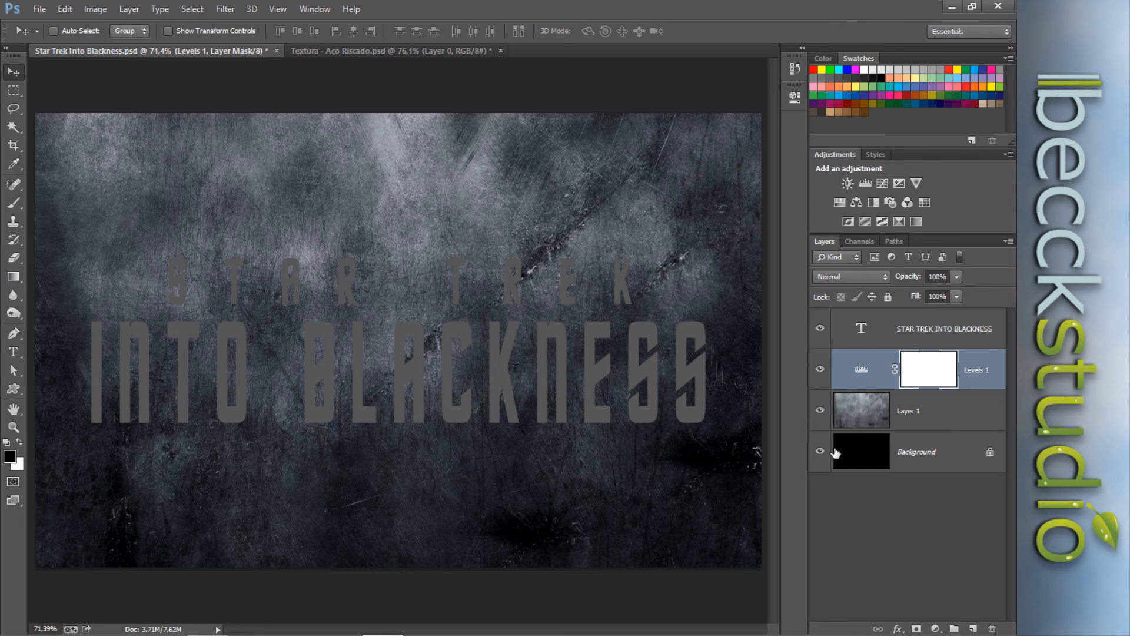
pyautogui.click(935, 627)
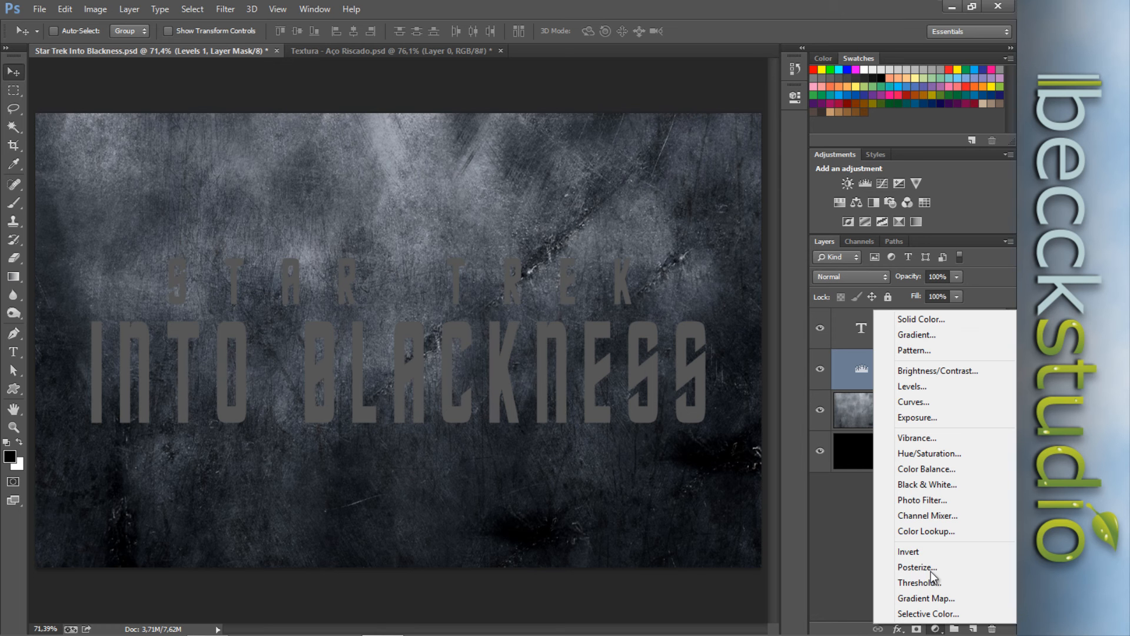
pyautogui.click(938, 455)
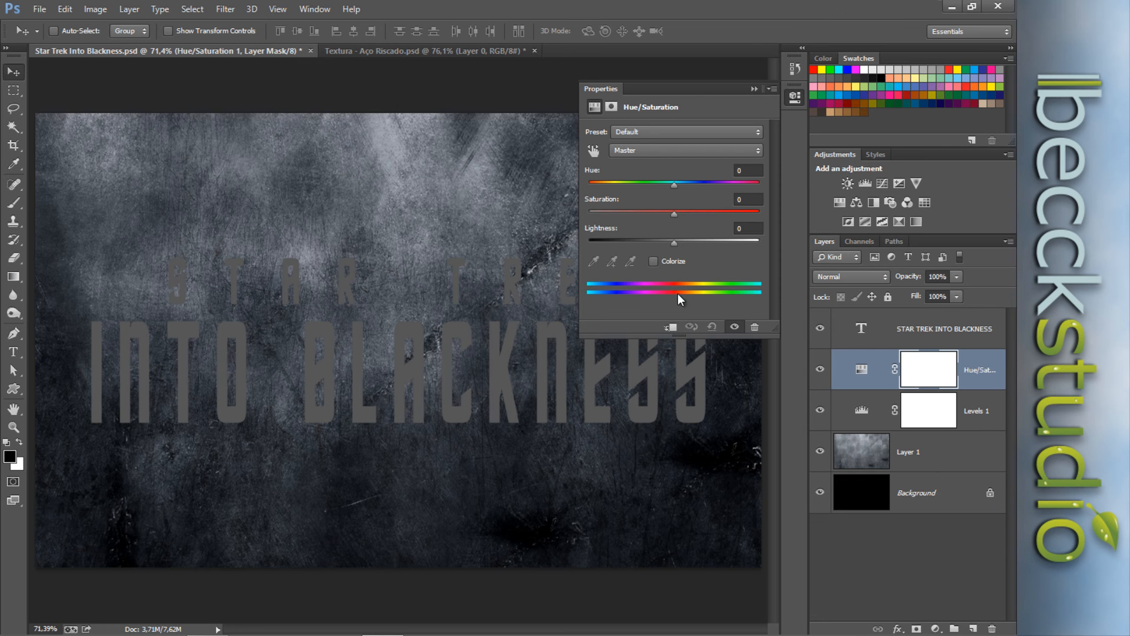
pyautogui.click(653, 261)
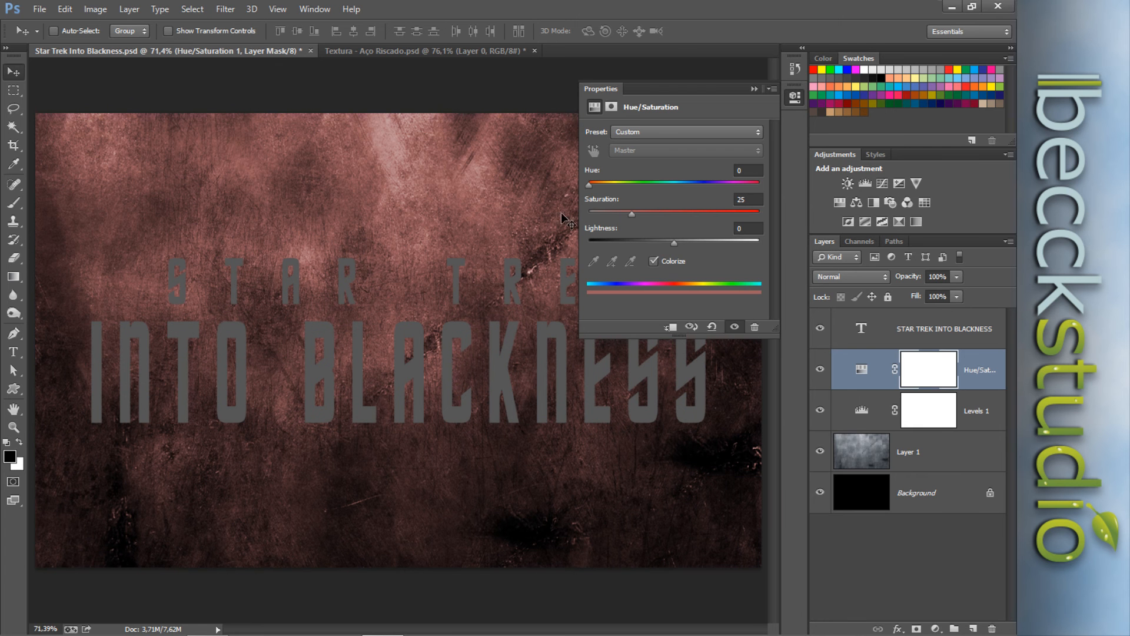
pyautogui.moveTo(589, 186); pyautogui.dragTo(688, 192)
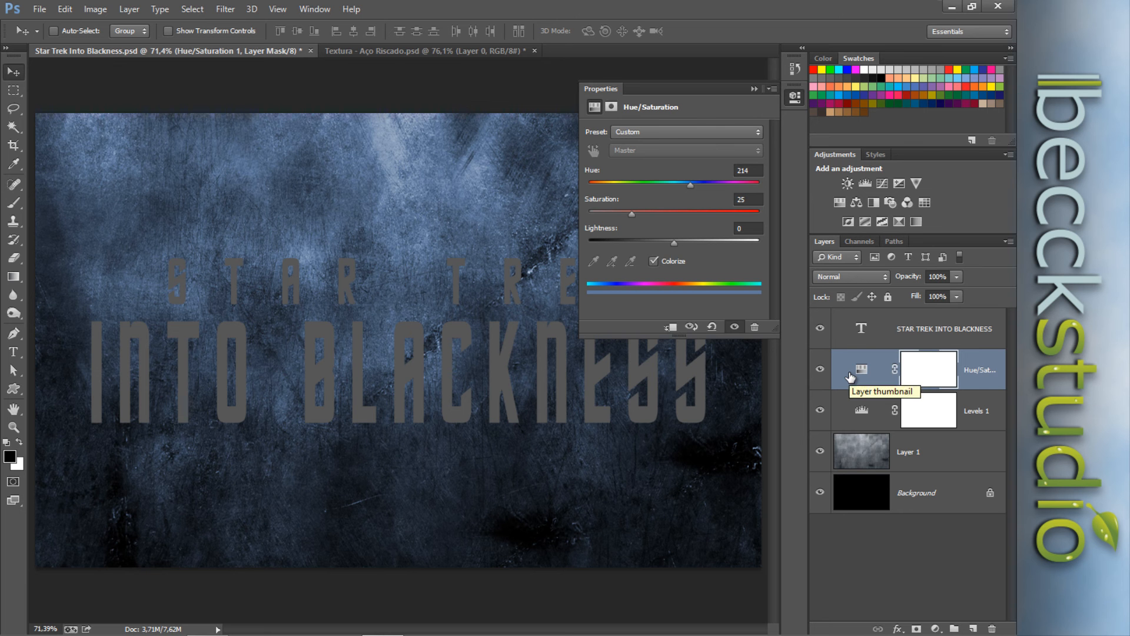
pyautogui.click(977, 384)
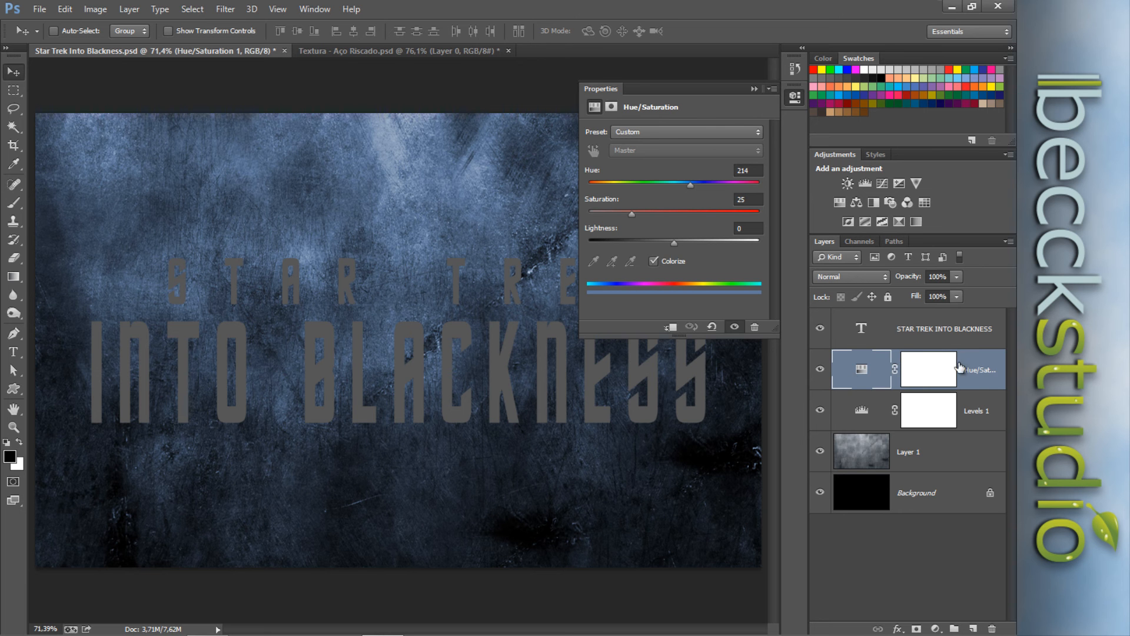
pyautogui.click(791, 100)
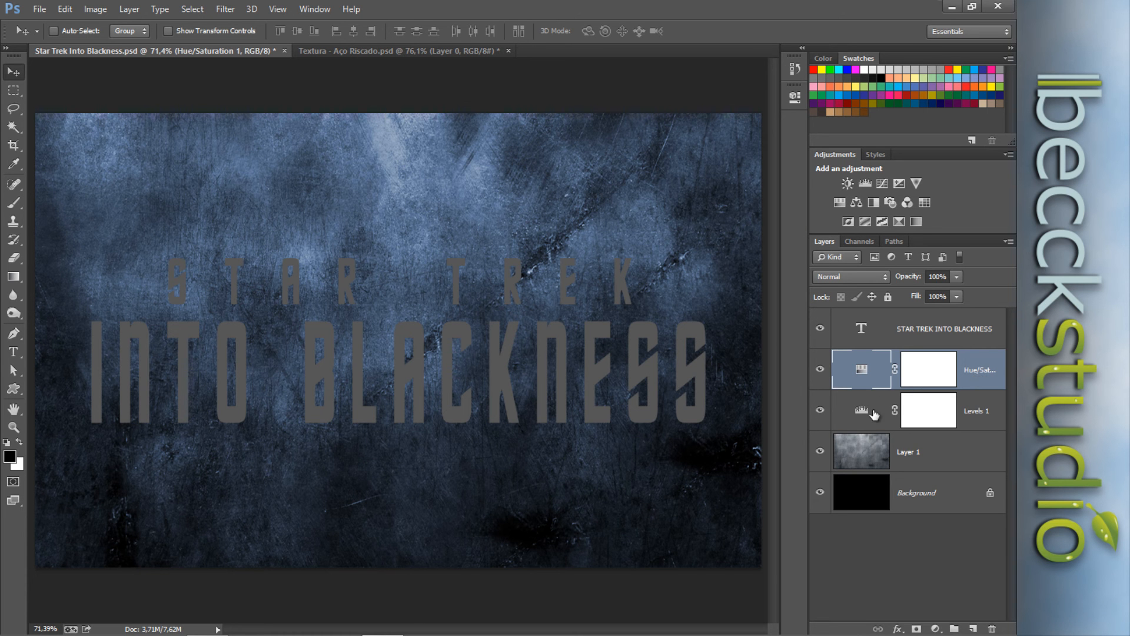
# Add a white layer mask to the steel texture layer, Layer 1
pyautogui.click(936, 411)
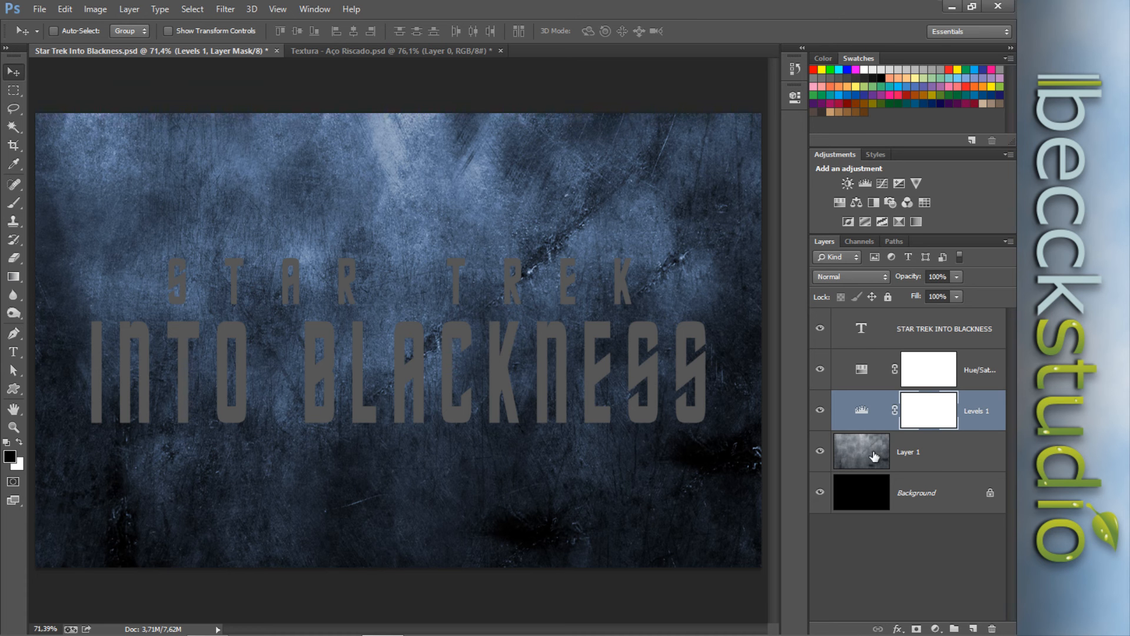
pyautogui.click(880, 458)
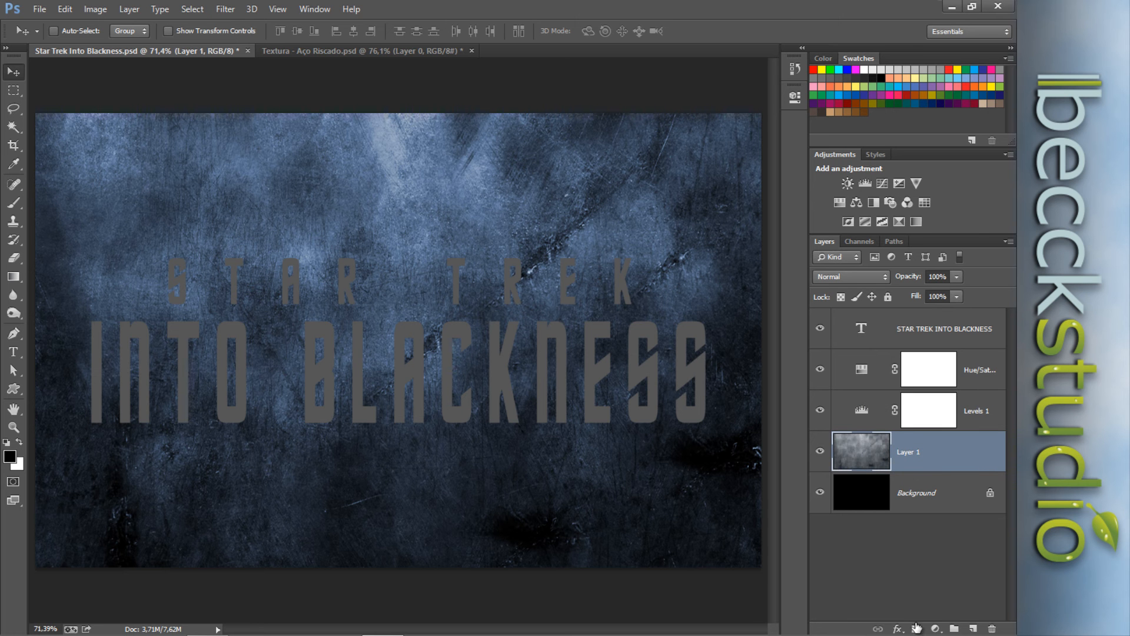
pyautogui.click(917, 628)
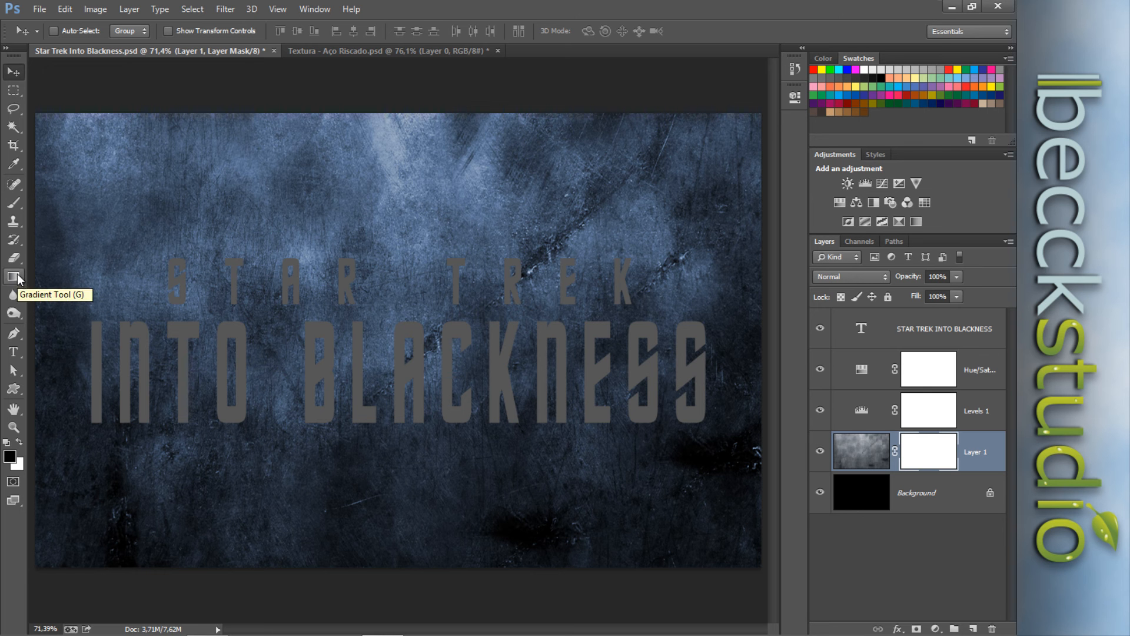
# Activate the Gradient tool and display its gradient presets as large thumbnails
pyautogui.press('g')
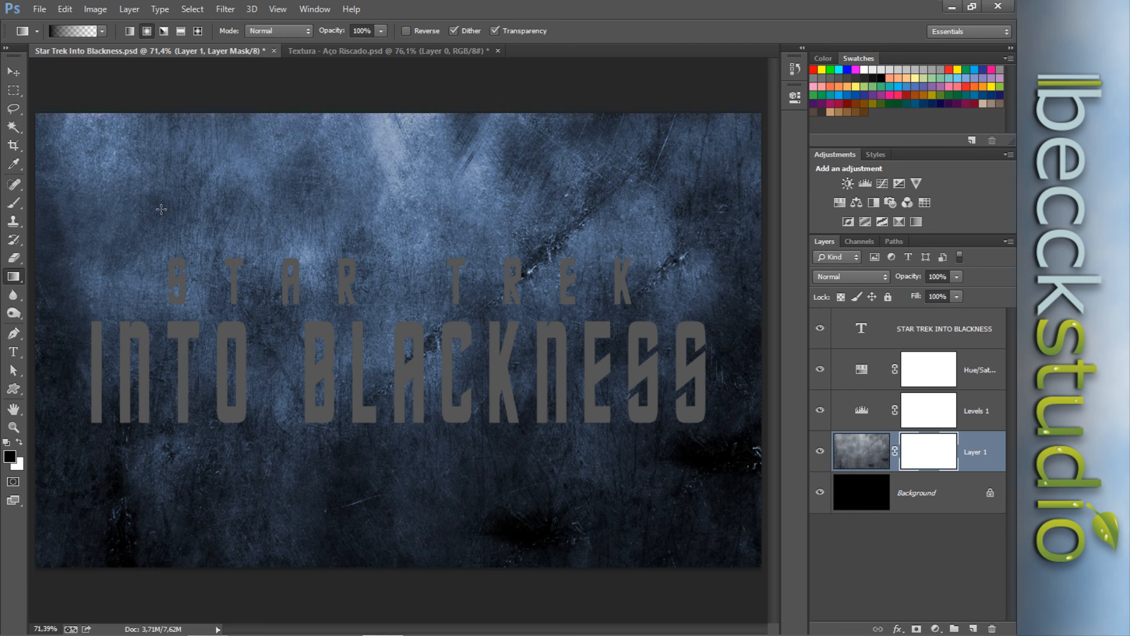
pyautogui.click(102, 32)
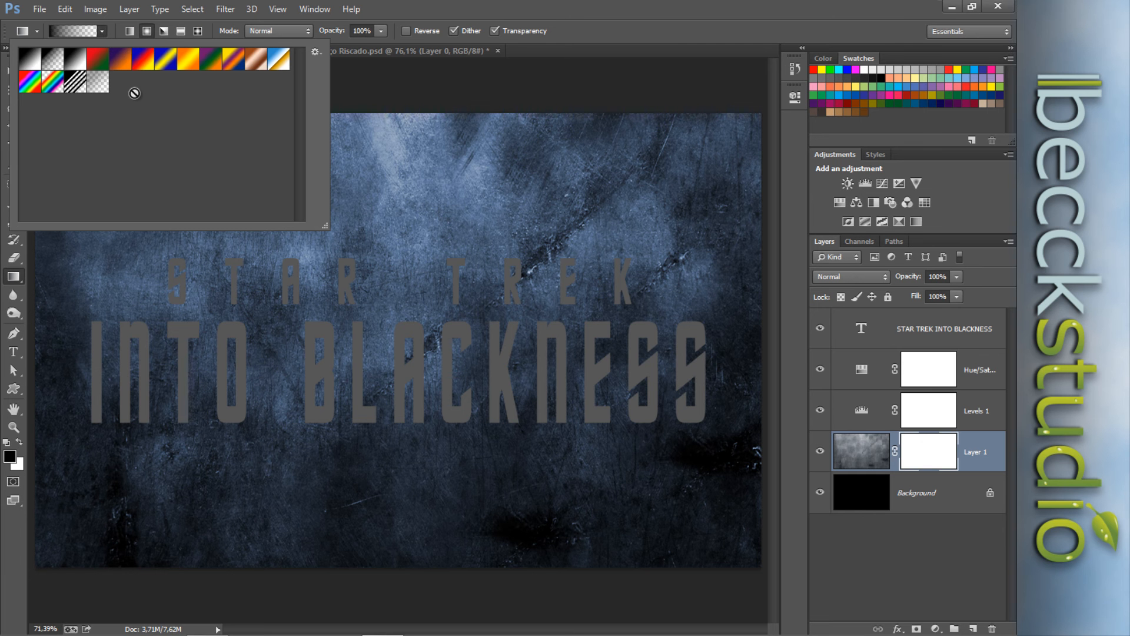
pyautogui.click(316, 52)
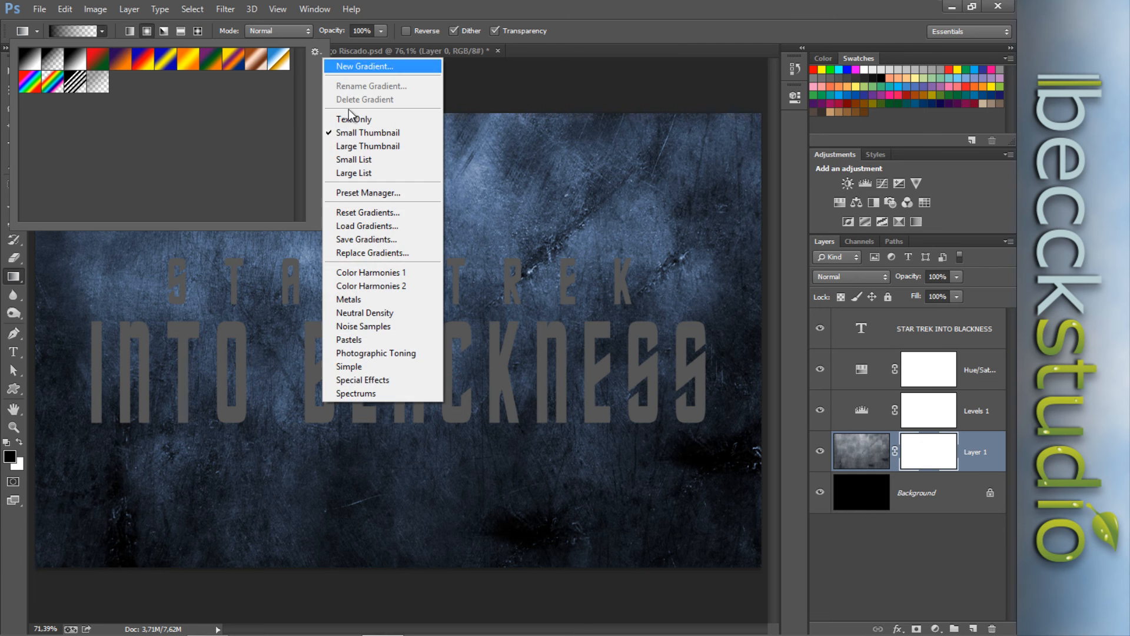
pyautogui.click(362, 146)
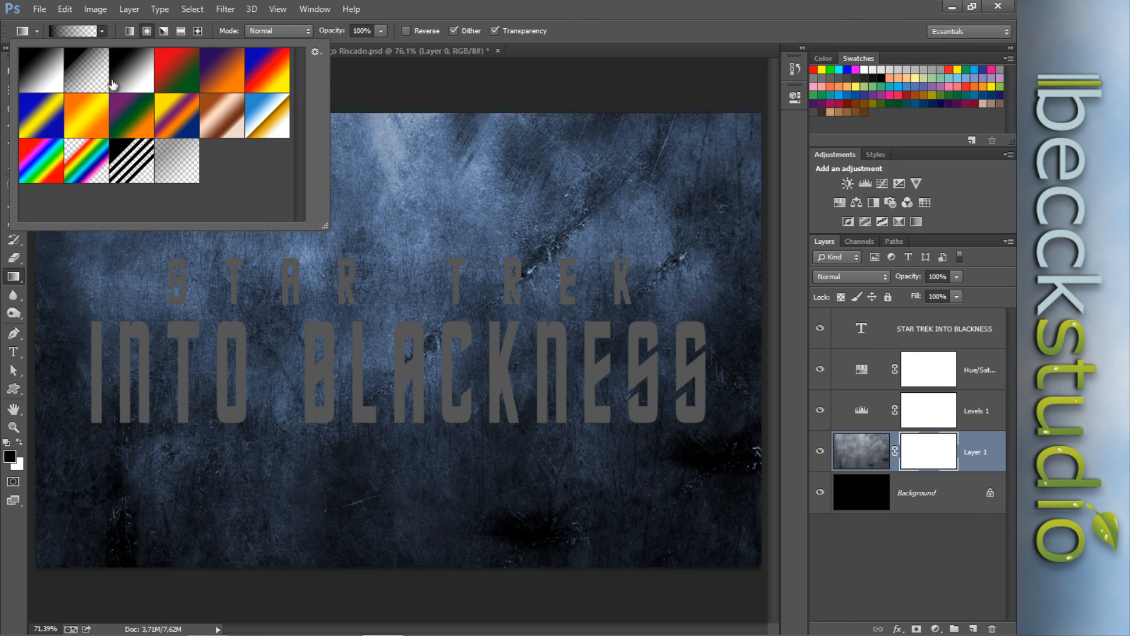
pyautogui.click(118, 30)
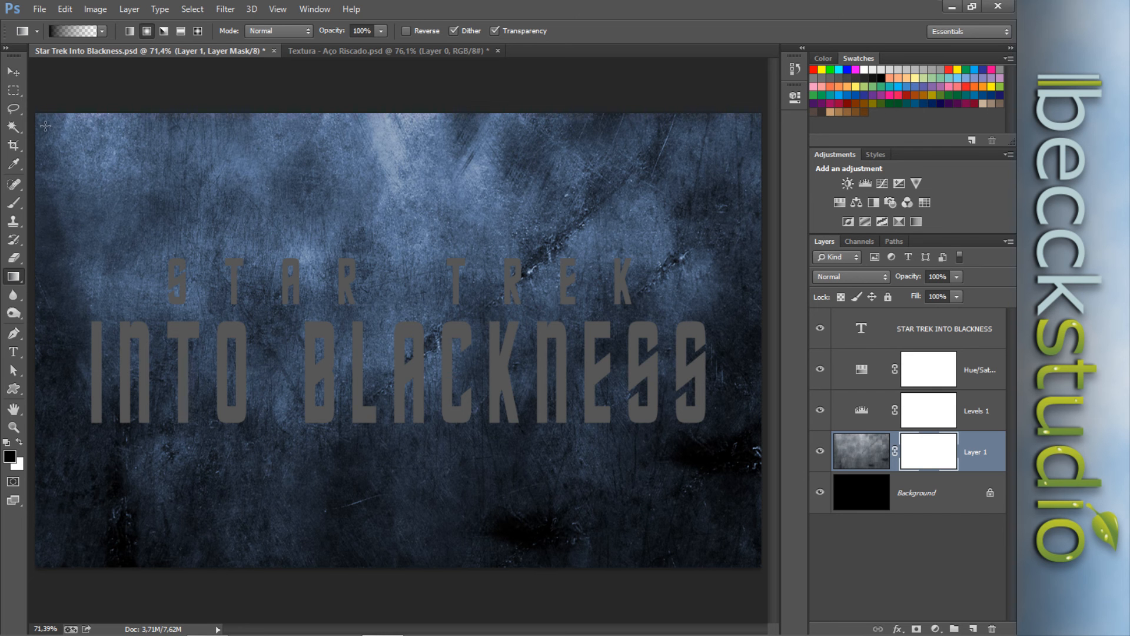
# Darken the texture's edges and corners and a few inner spots with black-to-transparent radial gradients on Layer 1's mask
pyautogui.moveTo(50, 132); pyautogui.dragTo(188, 284)
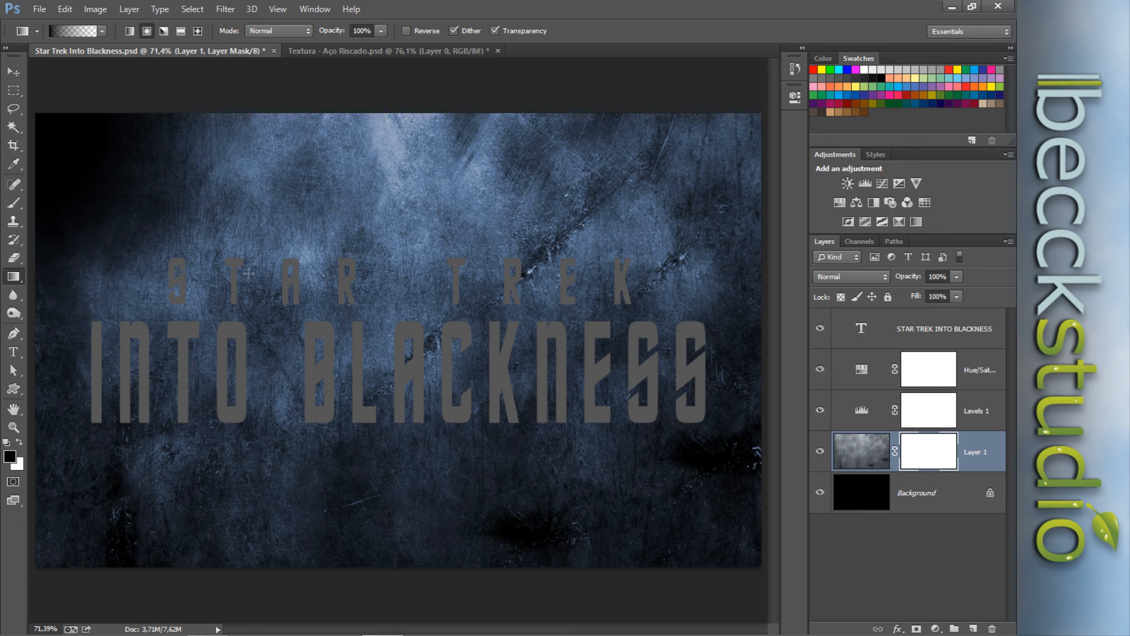
pyautogui.moveTo(445, 142); pyautogui.dragTo(397, 290)
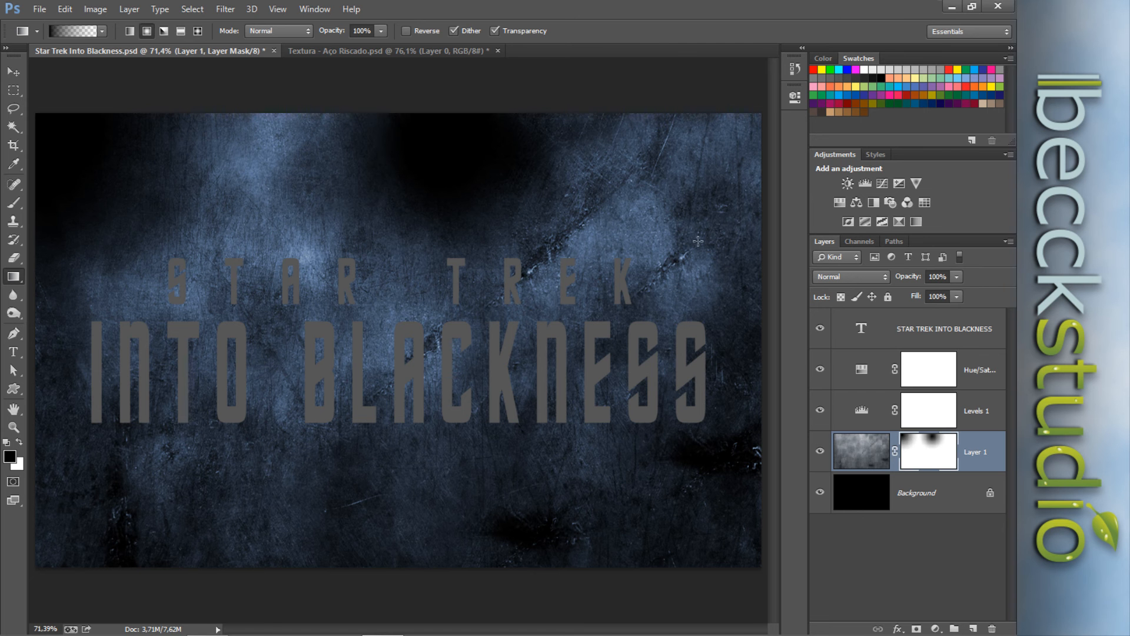
pyautogui.moveTo(742, 339); pyautogui.dragTo(592, 270)
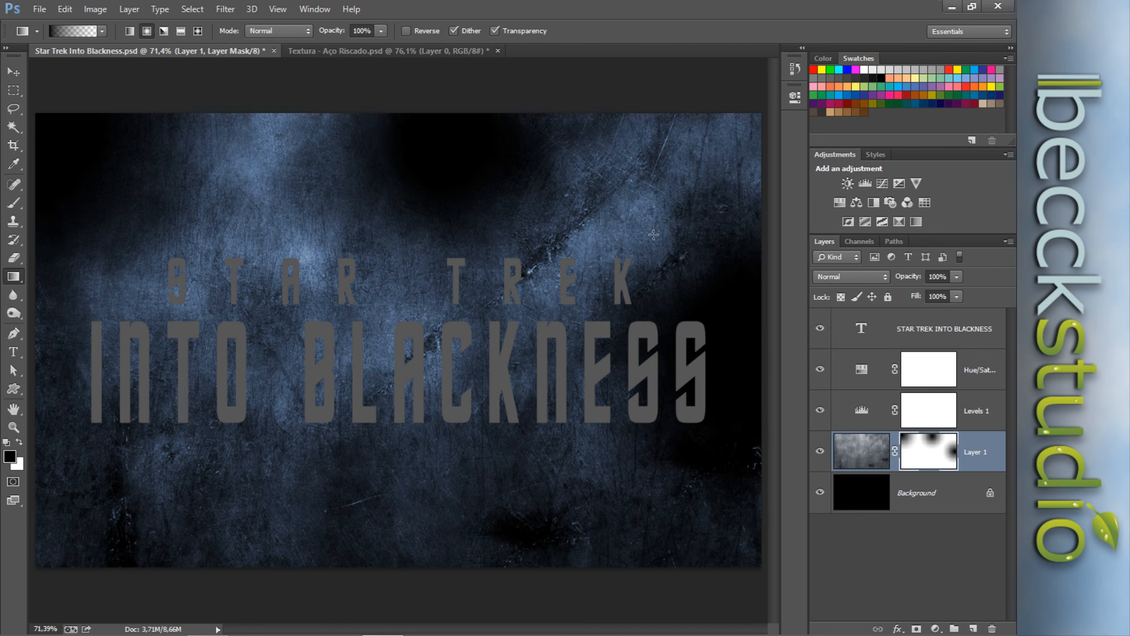
pyautogui.moveTo(721, 142); pyautogui.dragTo(272, 223)
pyautogui.moveTo(71, 530); pyautogui.dragTo(183, 421)
pyautogui.moveTo(346, 567); pyautogui.dragTo(401, 430)
pyautogui.moveTo(722, 578); pyautogui.dragTo(512, 415)
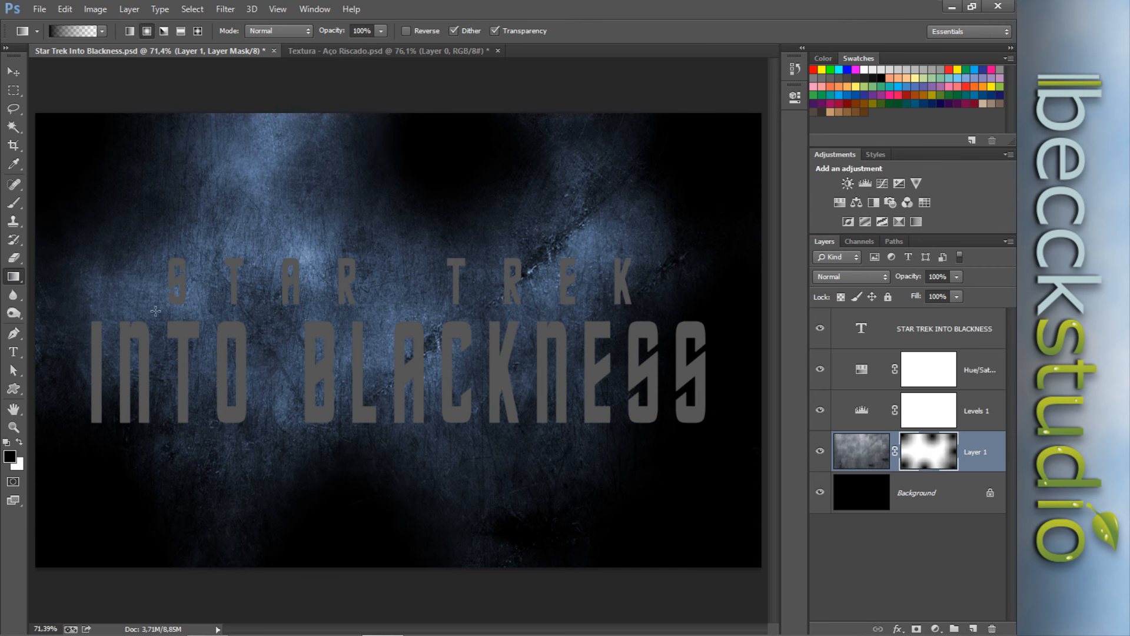
pyautogui.moveTo(155, 310); pyautogui.dragTo(259, 322)
pyautogui.moveTo(568, 480); pyautogui.dragTo(434, 398)
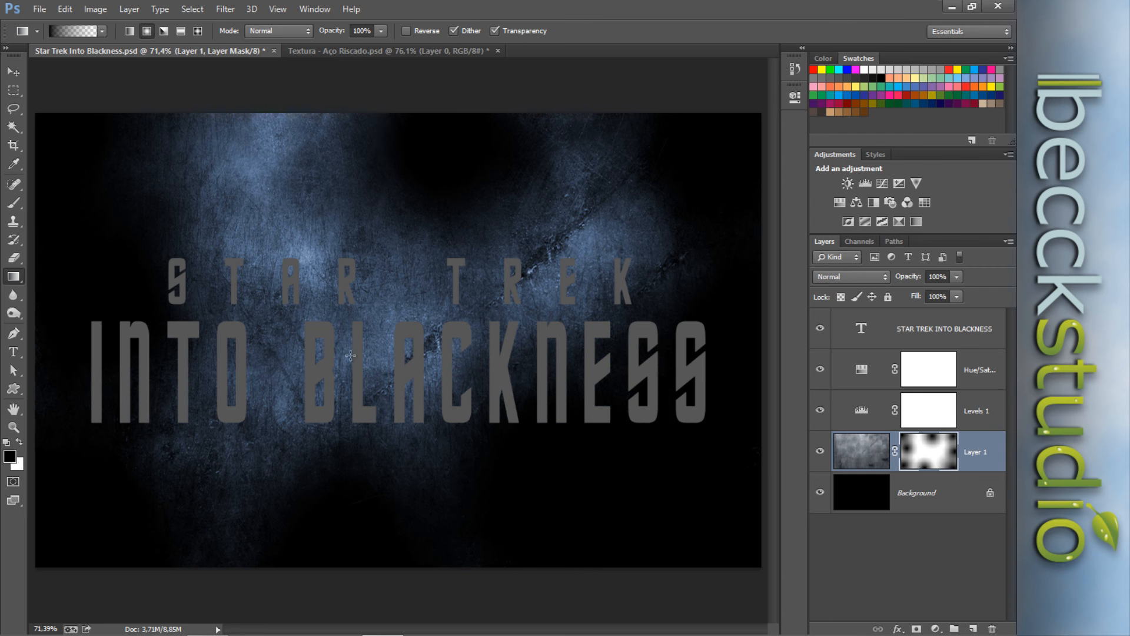
pyautogui.moveTo(226, 142); pyautogui.dragTo(259, 177)
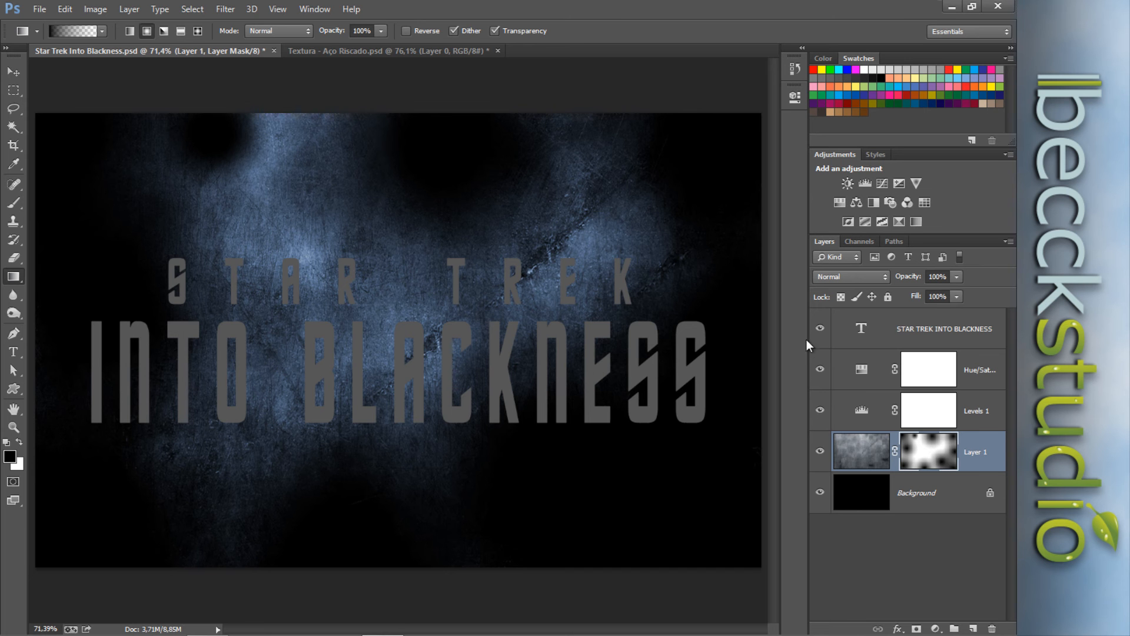
pyautogui.moveTo(808, 340); pyautogui.dragTo(805, 339)
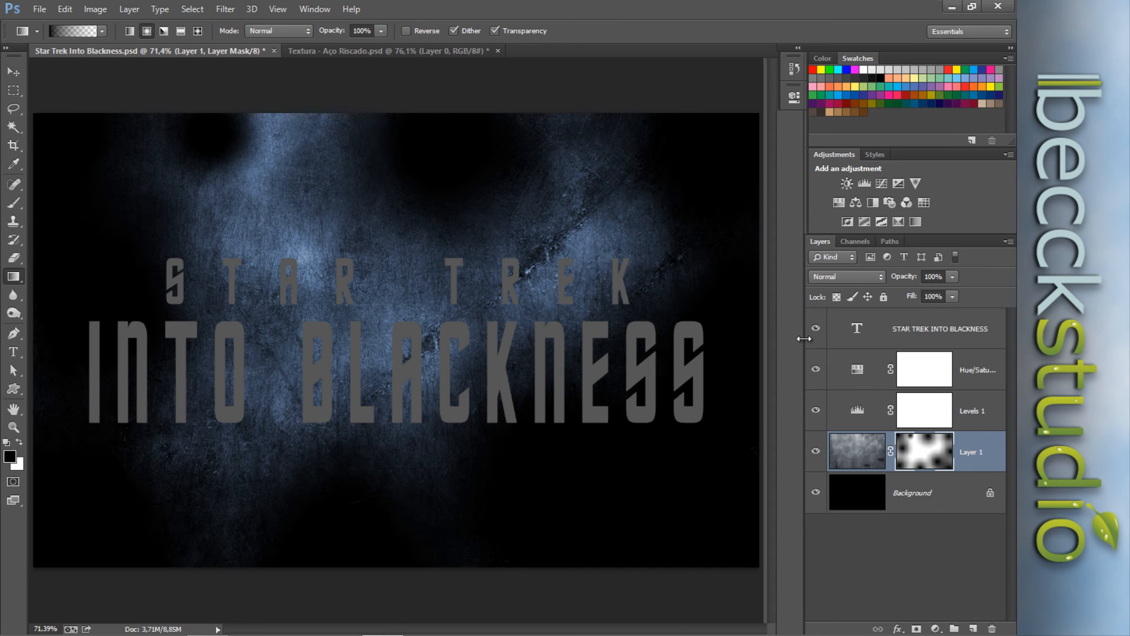
pyautogui.click(888, 330)
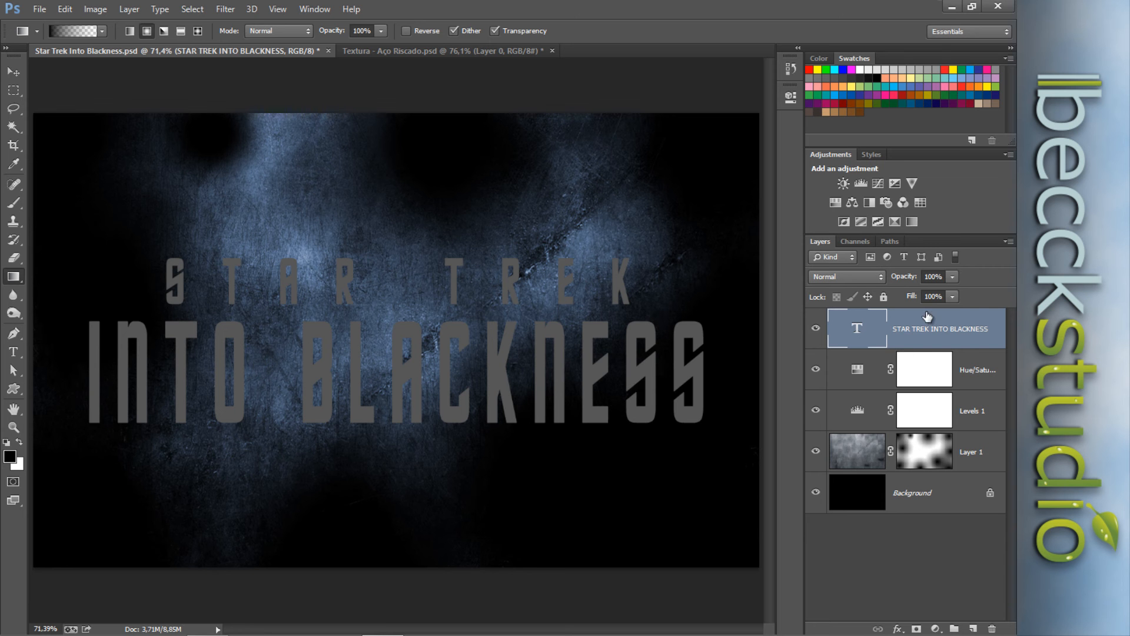
pyautogui.doubleClick(996, 328)
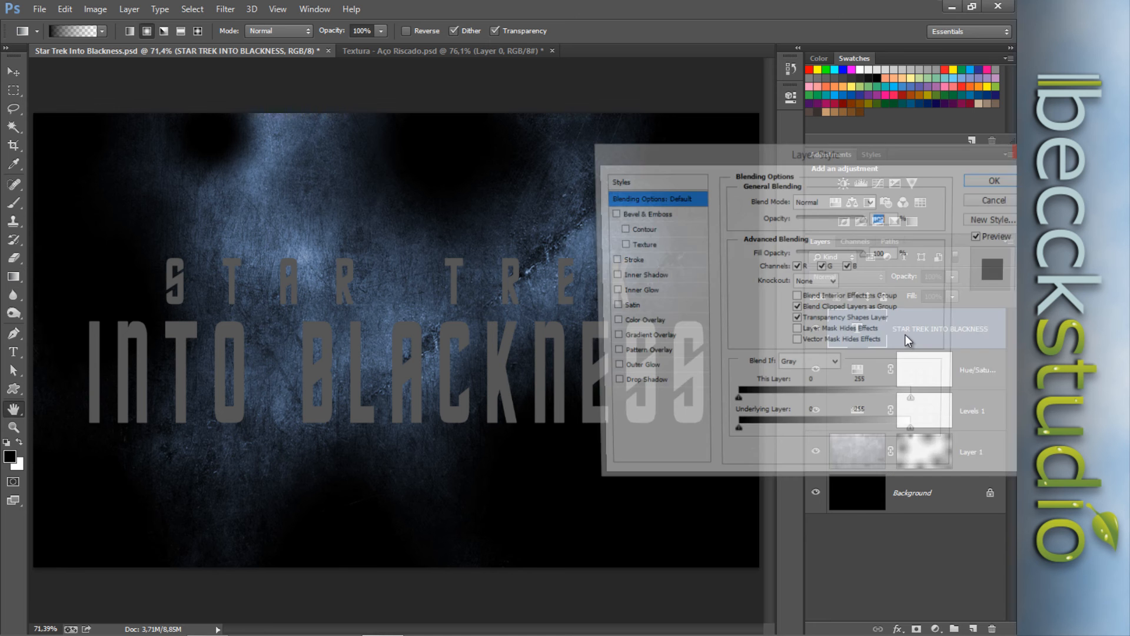
pyautogui.moveTo(851, 155); pyautogui.dragTo(825, 23)
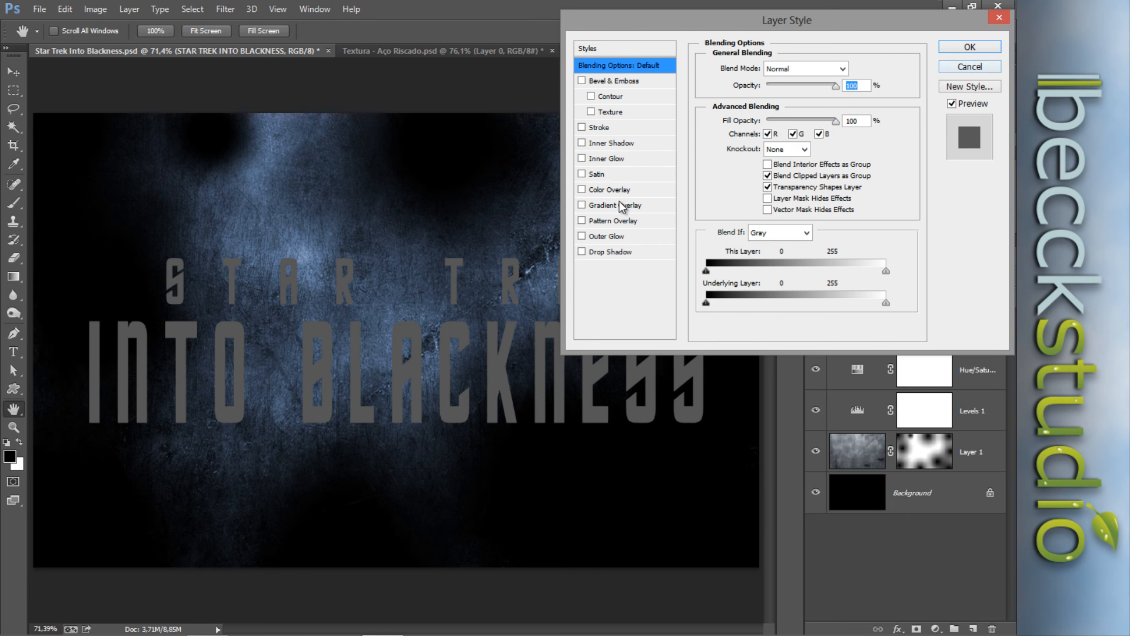
pyautogui.click(620, 219)
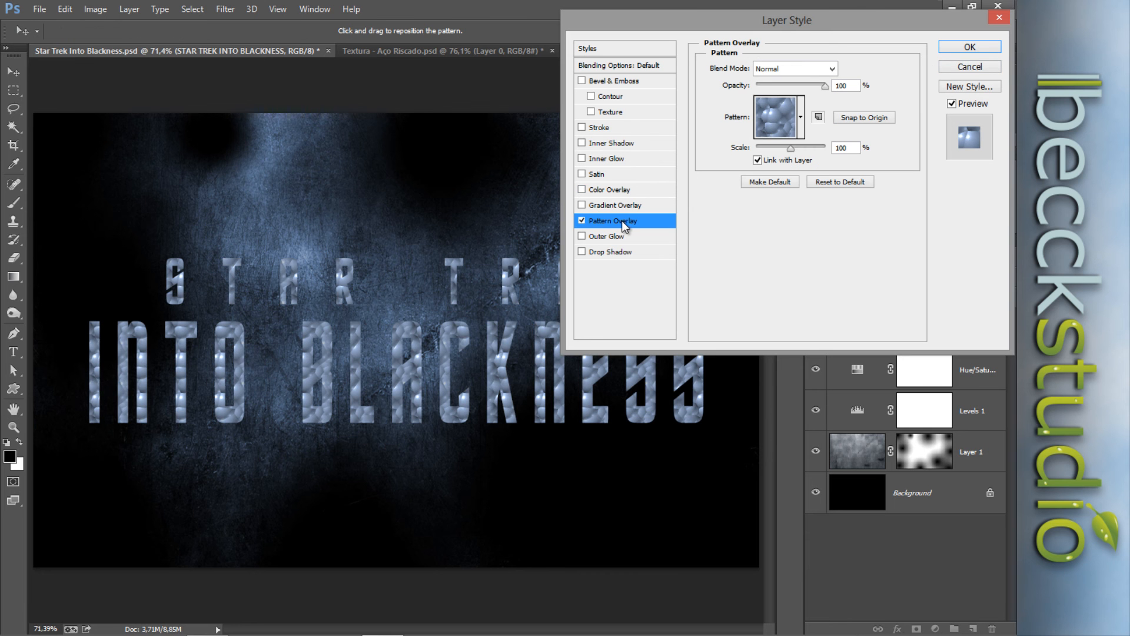
pyautogui.click(801, 124)
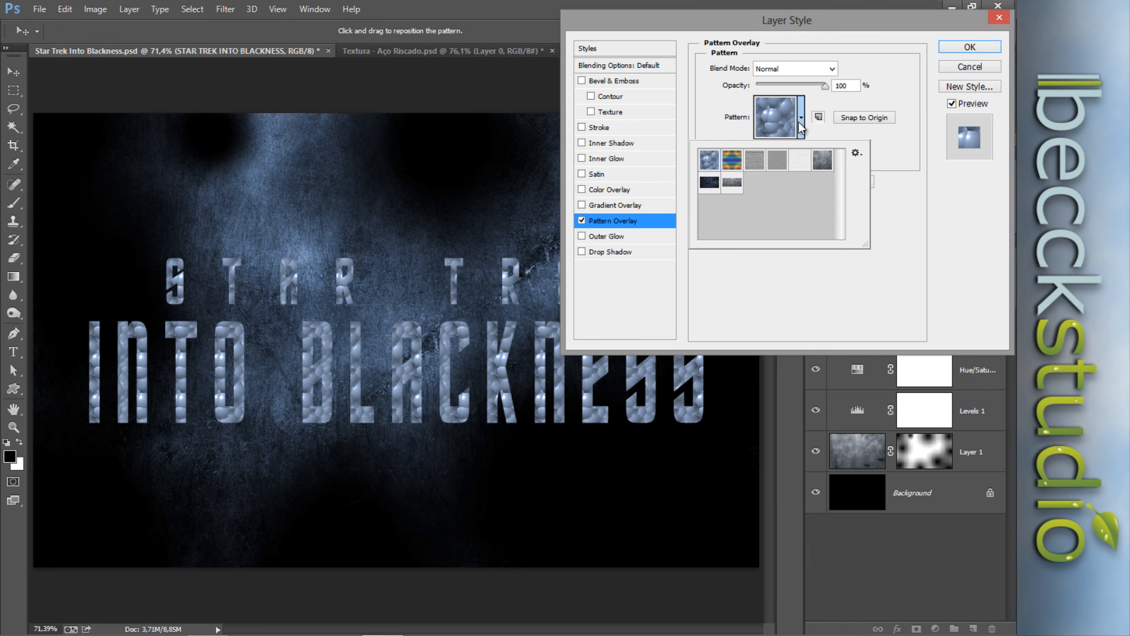
pyautogui.click(857, 152)
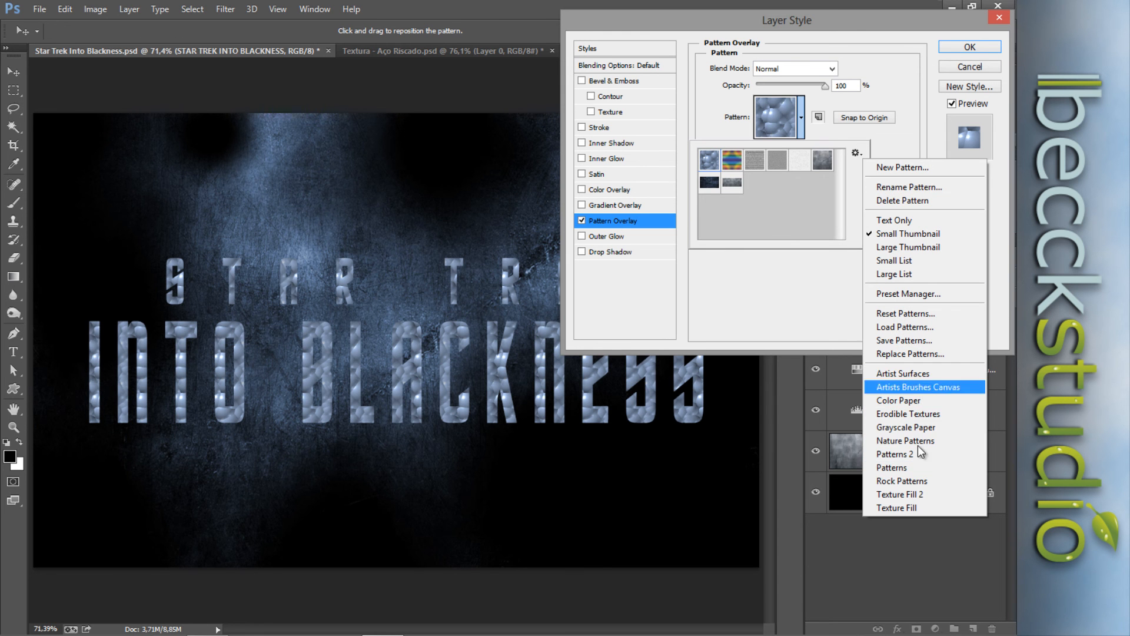
pyautogui.click(796, 219)
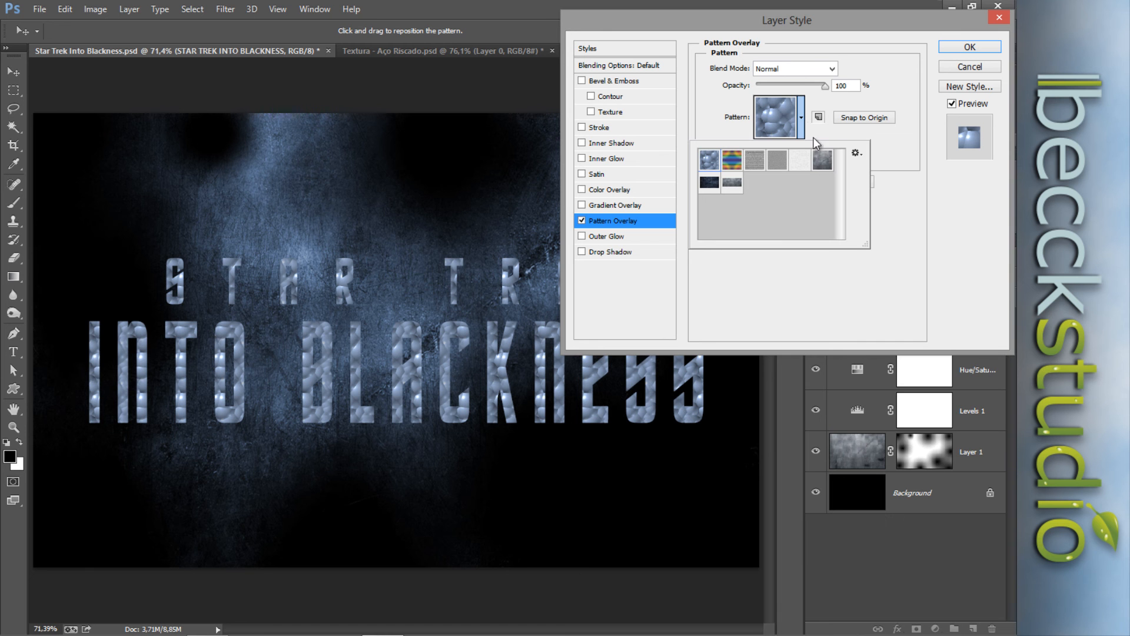
pyautogui.click(802, 119)
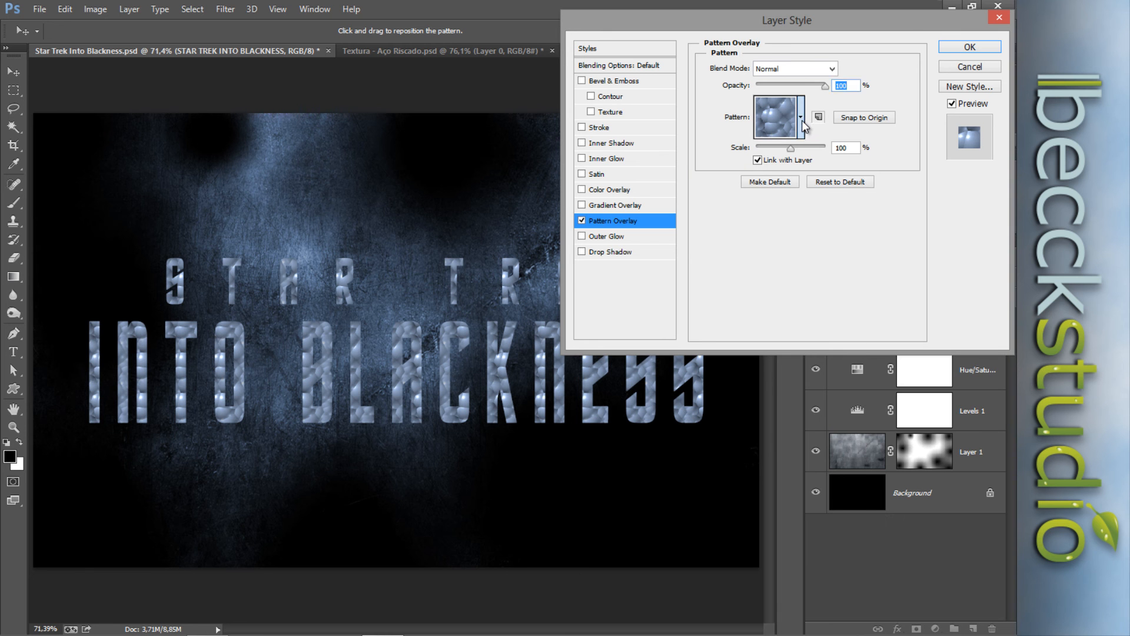
pyautogui.click(969, 68)
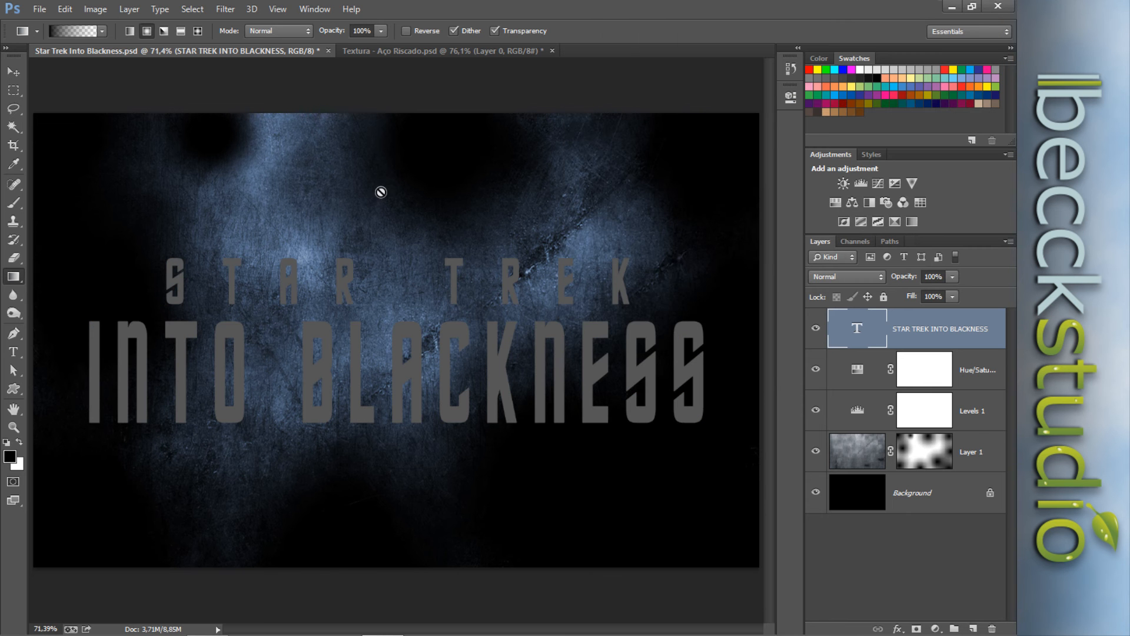
# In the Textura - Aço Riscado document, make a large rectangular marquee selection over the middle of the steel texture
pyautogui.click(405, 52)
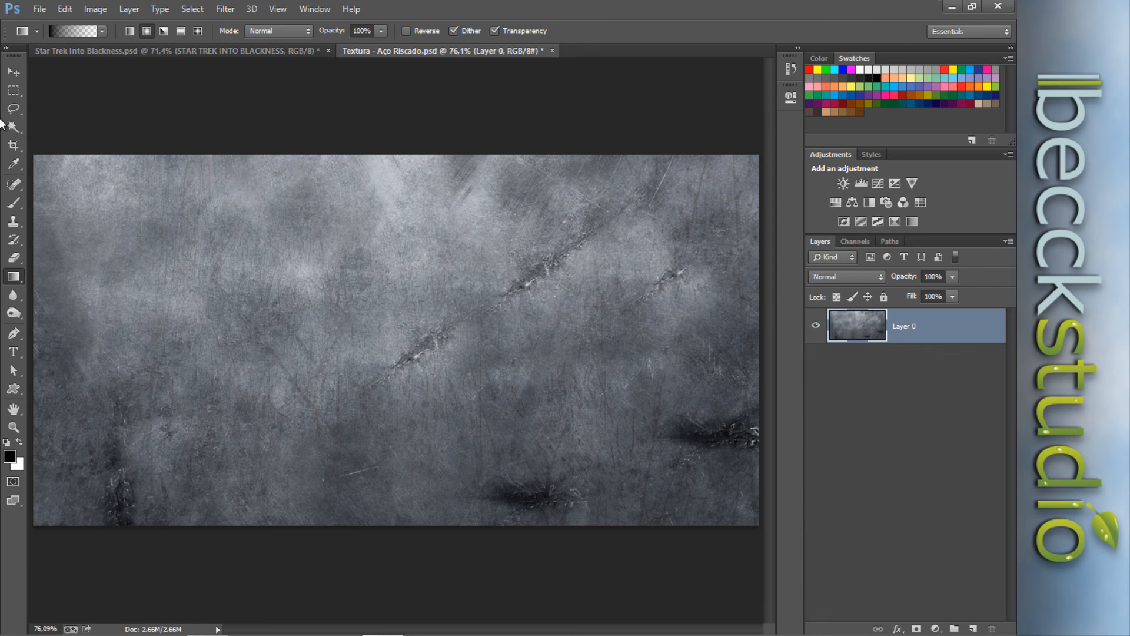
pyautogui.click(13, 90)
pyautogui.rightClick(12, 91)
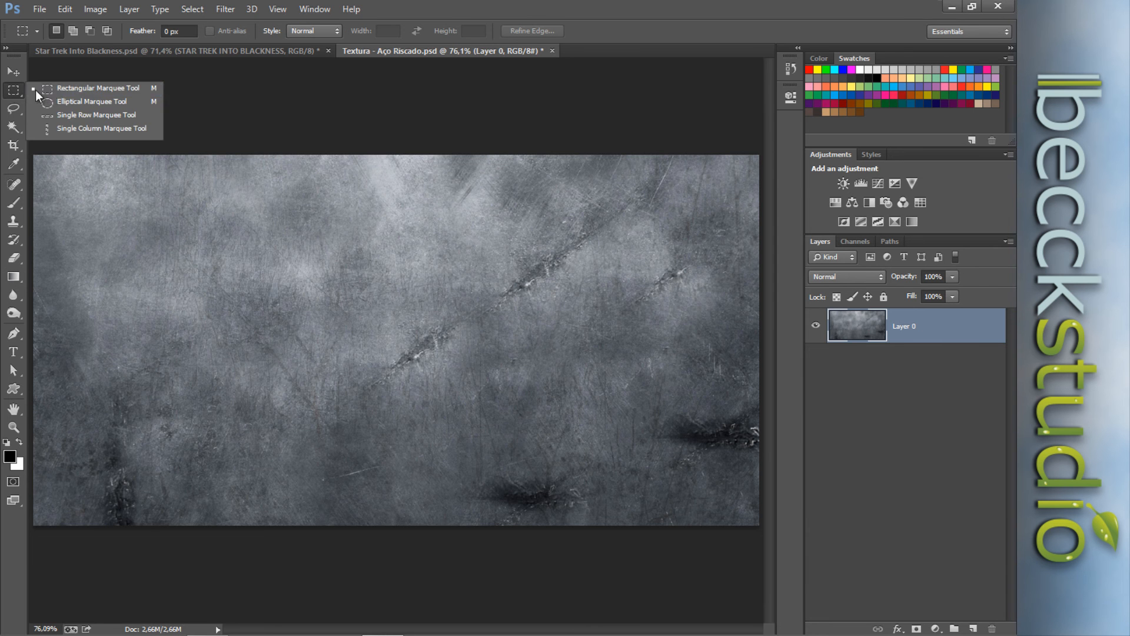
pyautogui.click(49, 90)
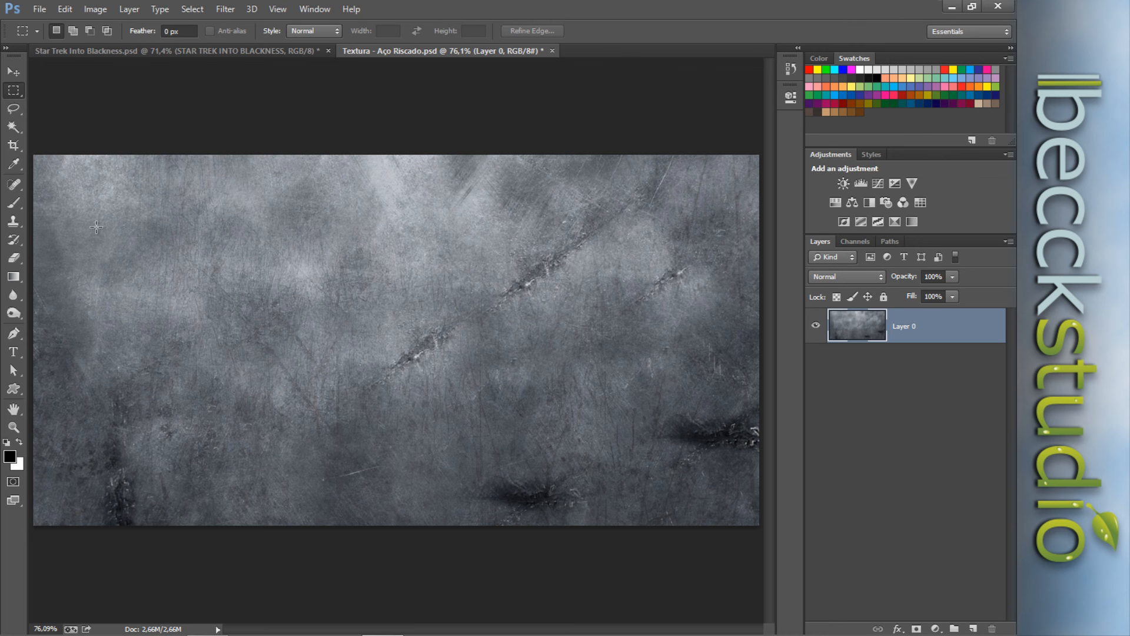
pyautogui.moveTo(96, 227); pyautogui.dragTo(716, 504)
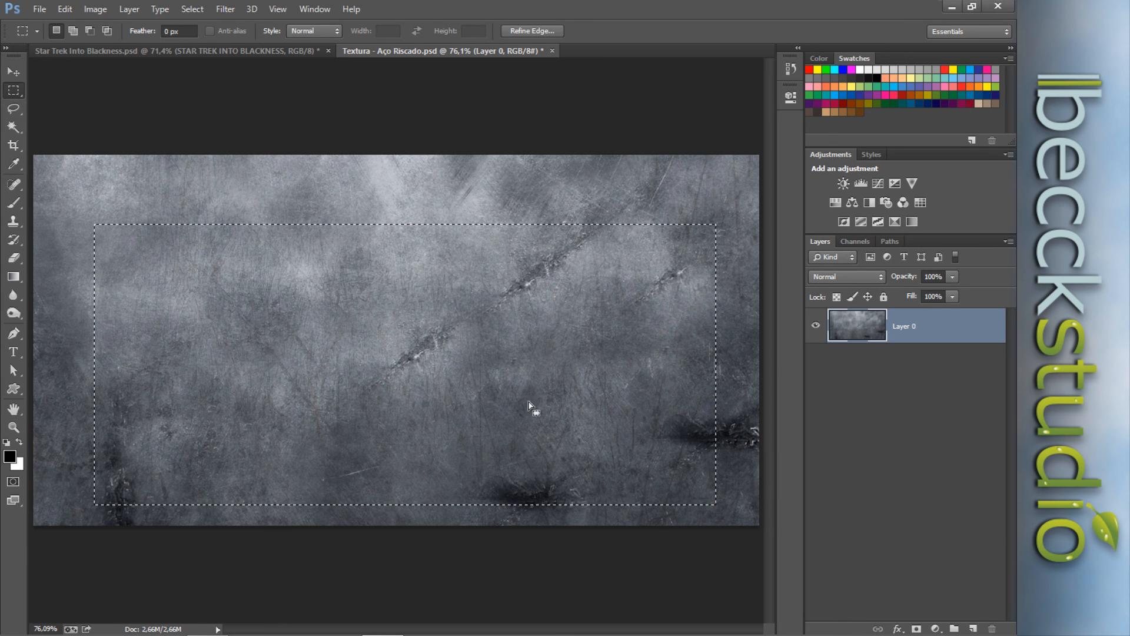
pyautogui.moveTo(366, 374); pyautogui.dragTo(362, 356)
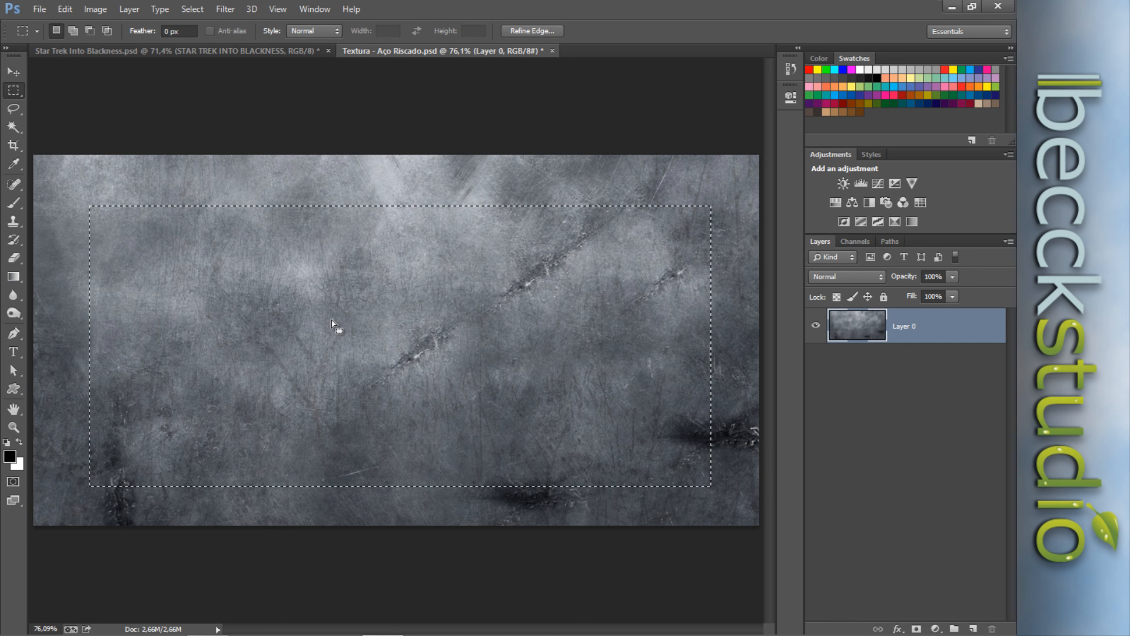
# Define the selected steel area as a pattern named "Textura Star Trek" and close the texture document without saving
pyautogui.click(65, 10)
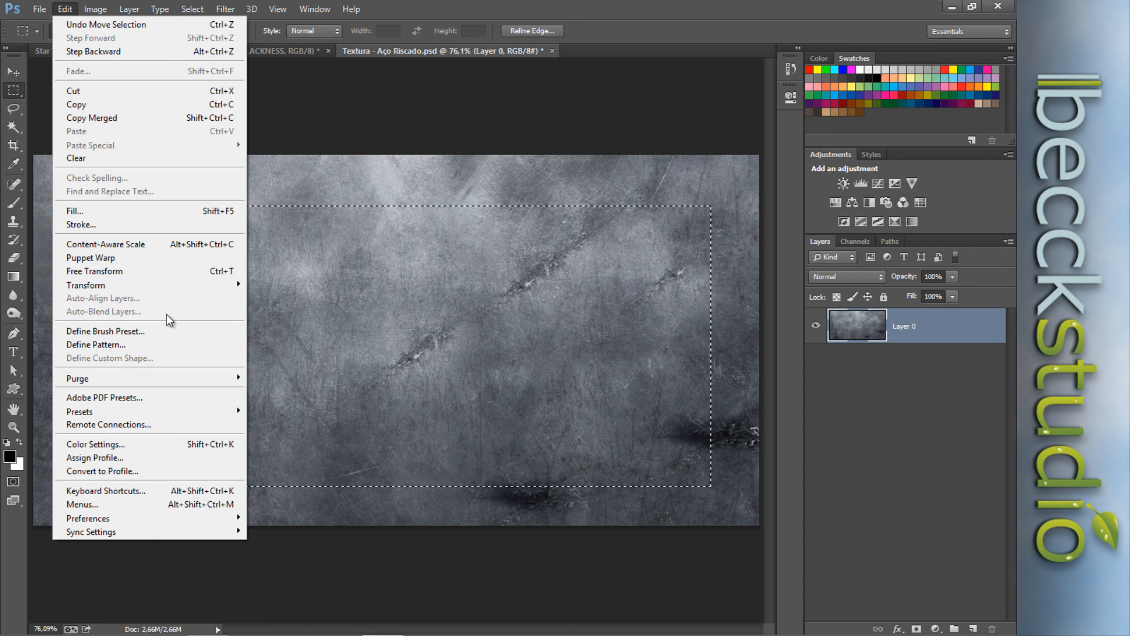
pyautogui.click(126, 344)
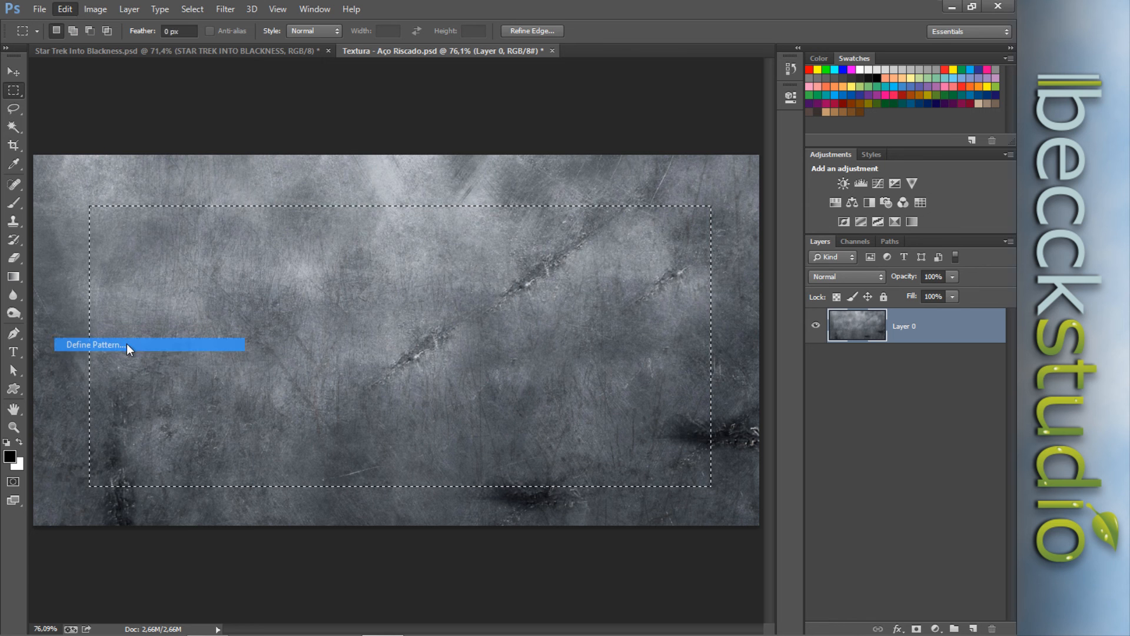
pyautogui.click(415, 226)
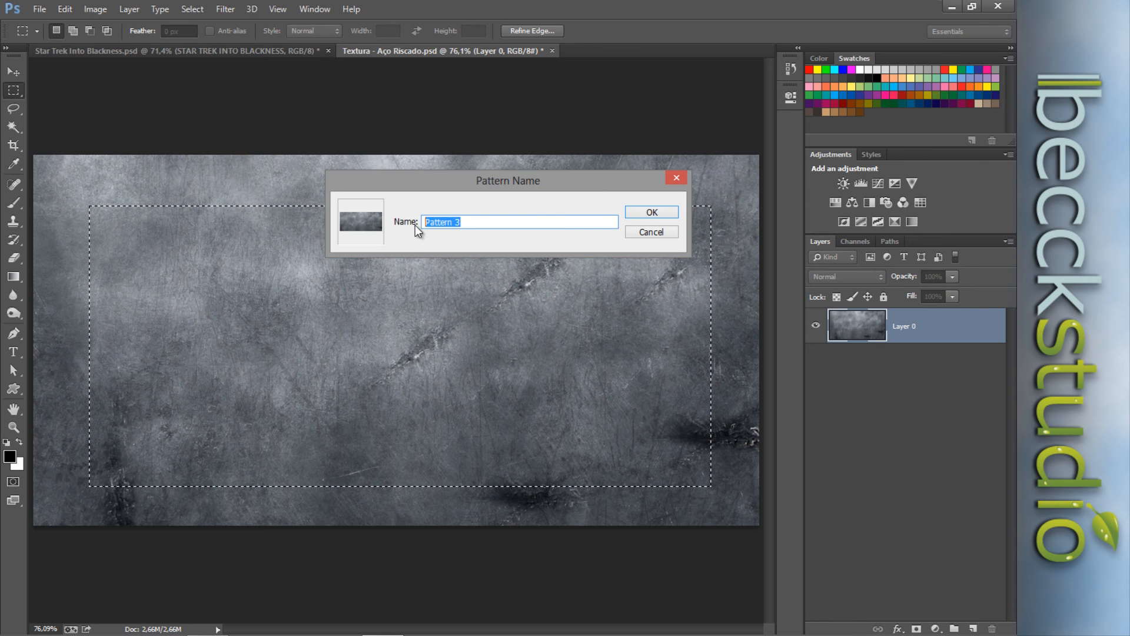
pyautogui.write('Tex')
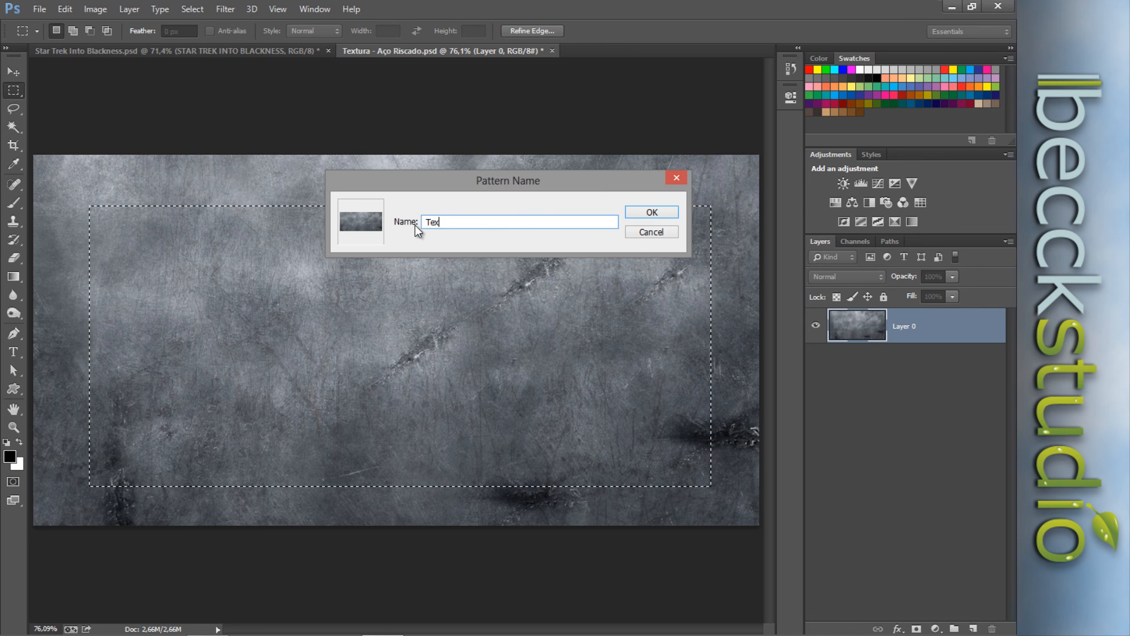
pyautogui.write('tura')
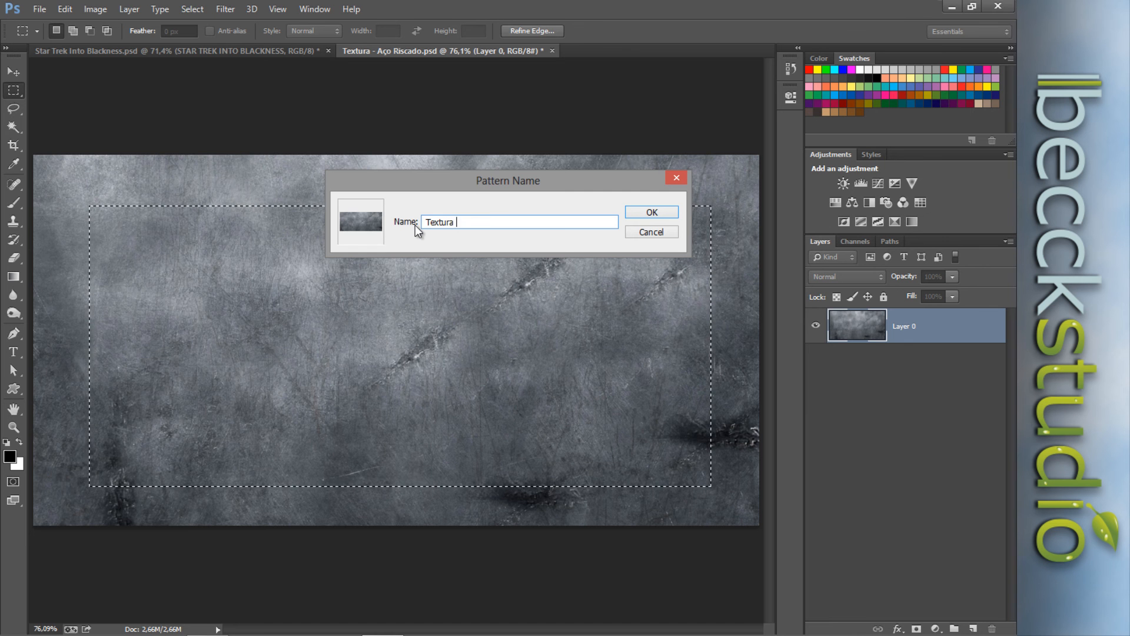
pyautogui.write(' Sta')
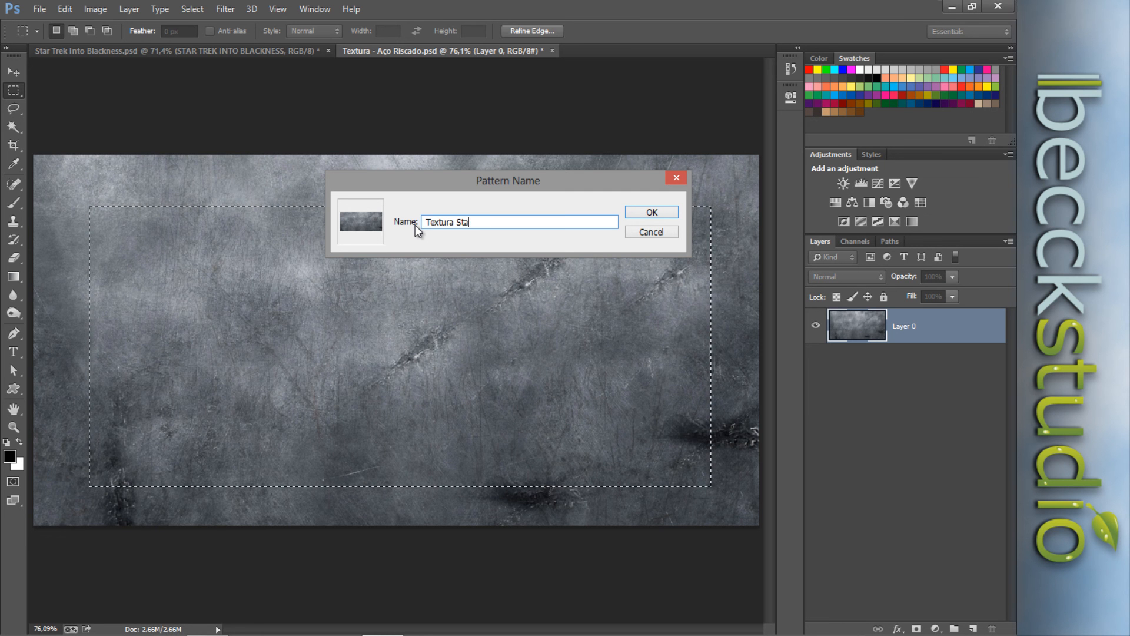
pyautogui.write('r Trek')
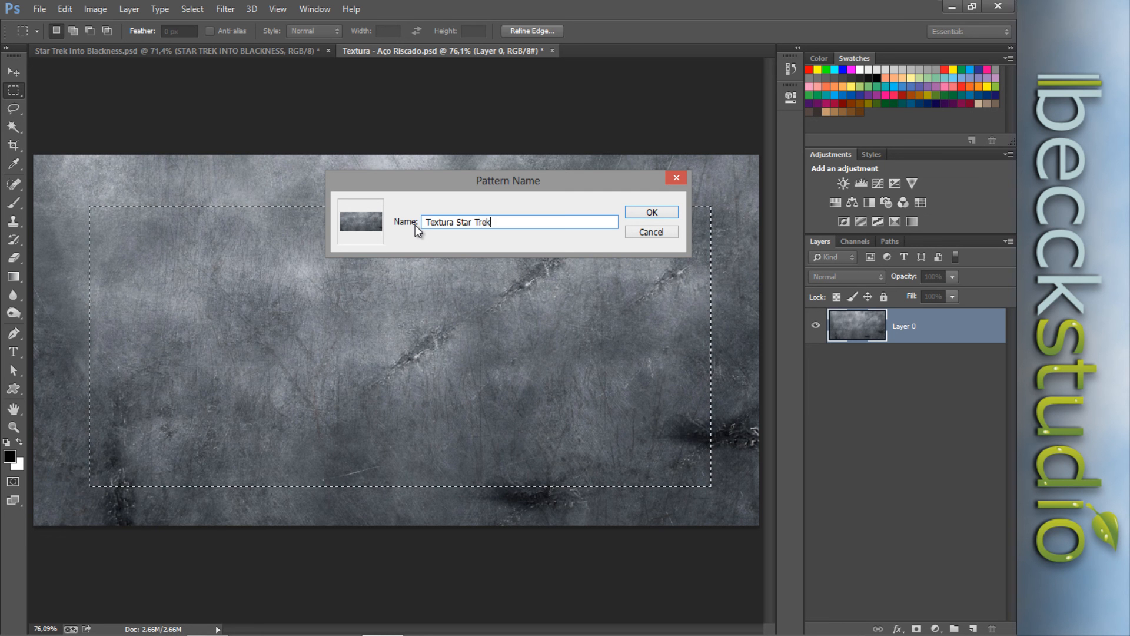
pyautogui.click(649, 215)
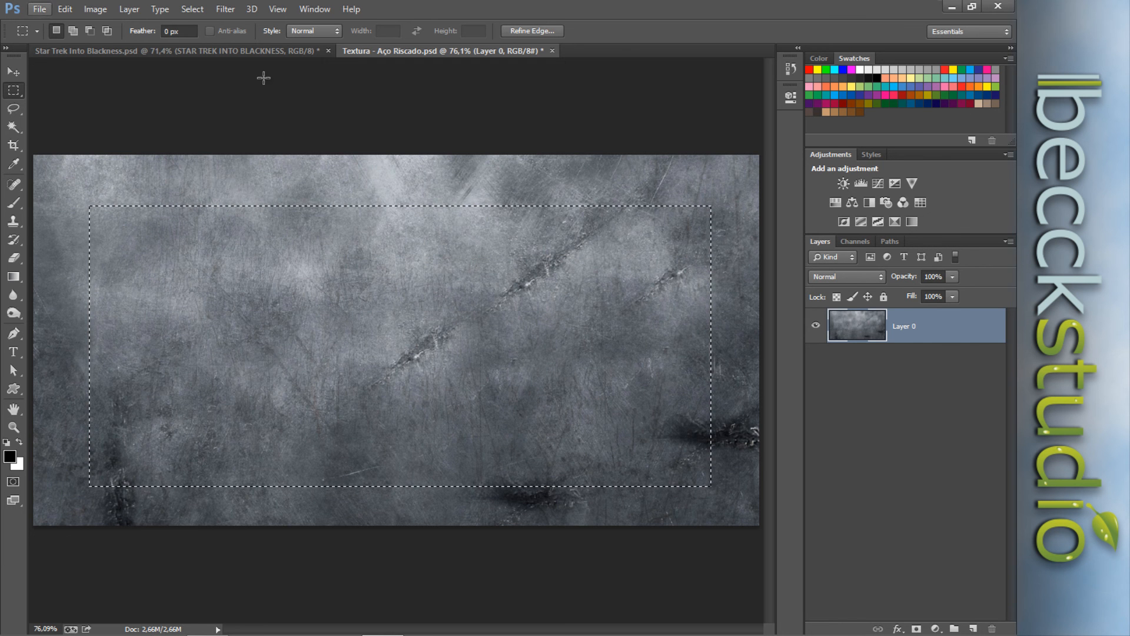
pyautogui.click(551, 50)
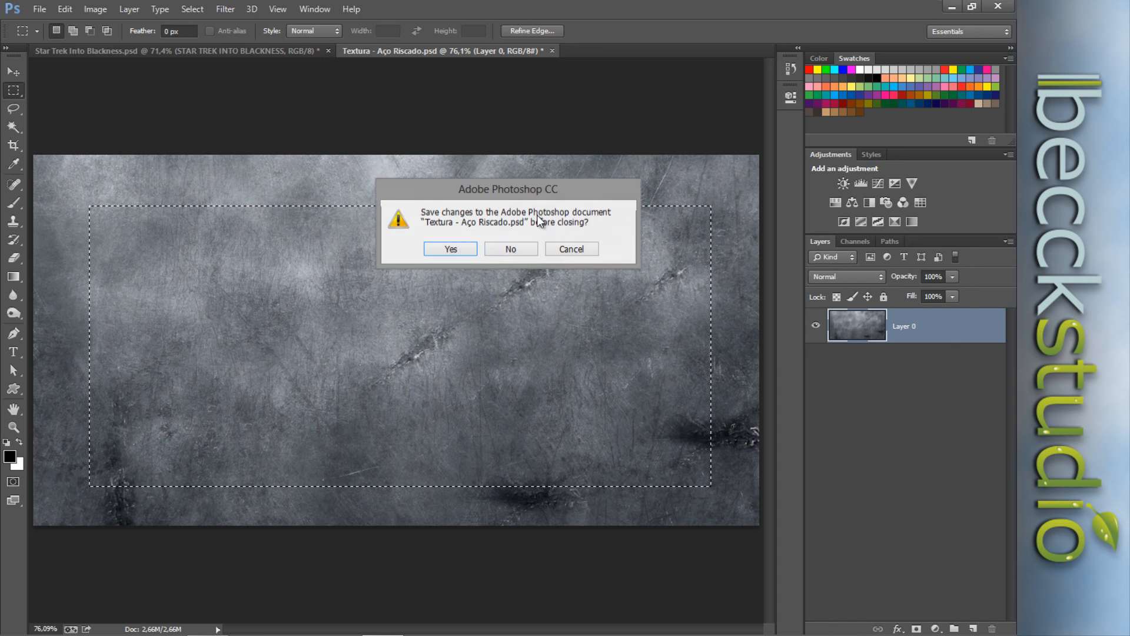
pyautogui.click(517, 253)
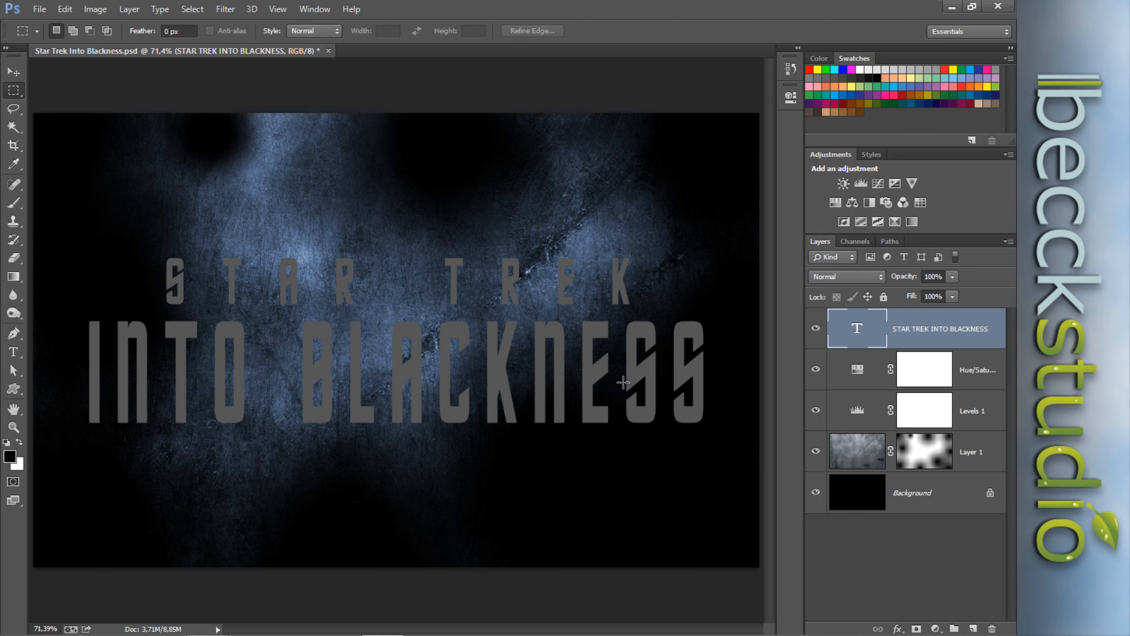
# Add a Pattern Overlay to the STAR TREK INTO BLACKNESS text layer using the steel pattern "Textura Star Trek"
pyautogui.doubleClick(998, 325)
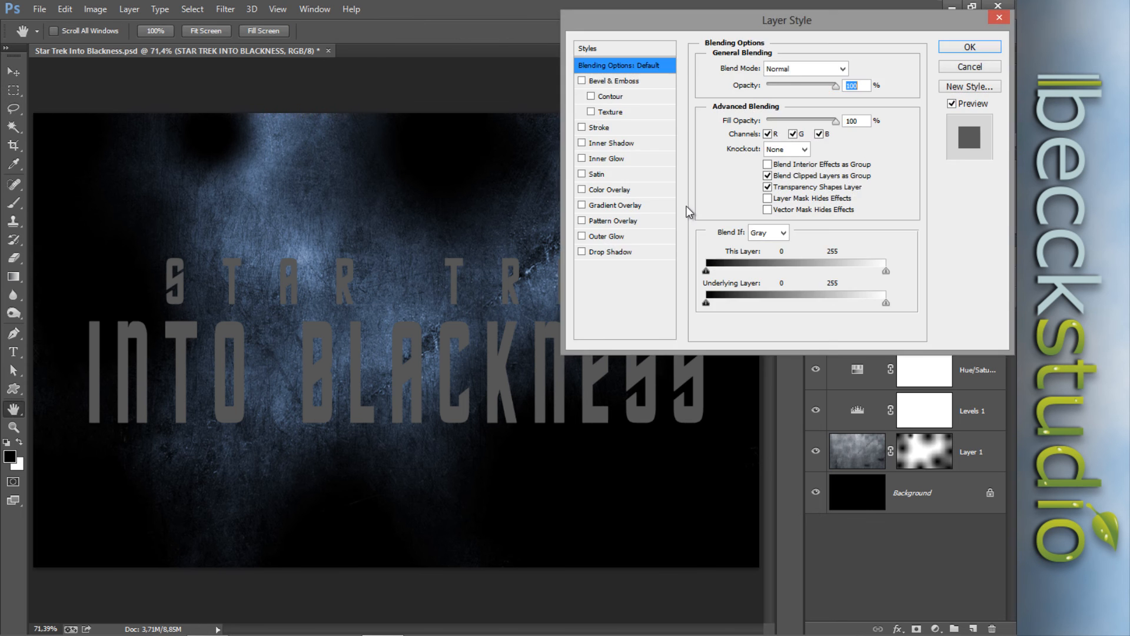
pyautogui.click(615, 221)
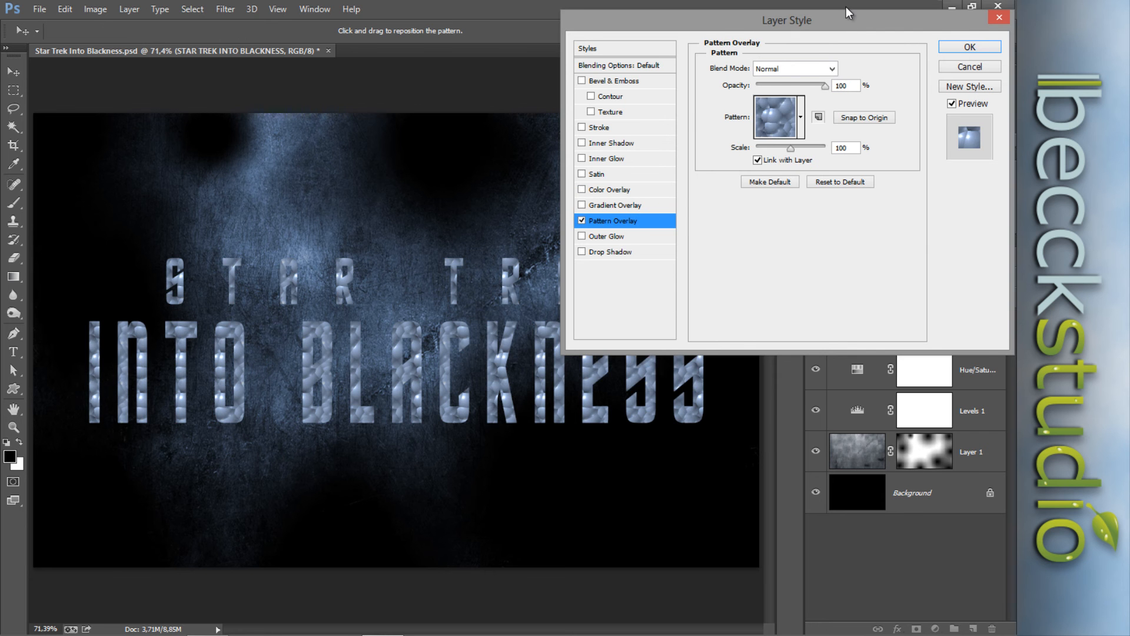
pyautogui.moveTo(844, 22); pyautogui.dragTo(754, 61)
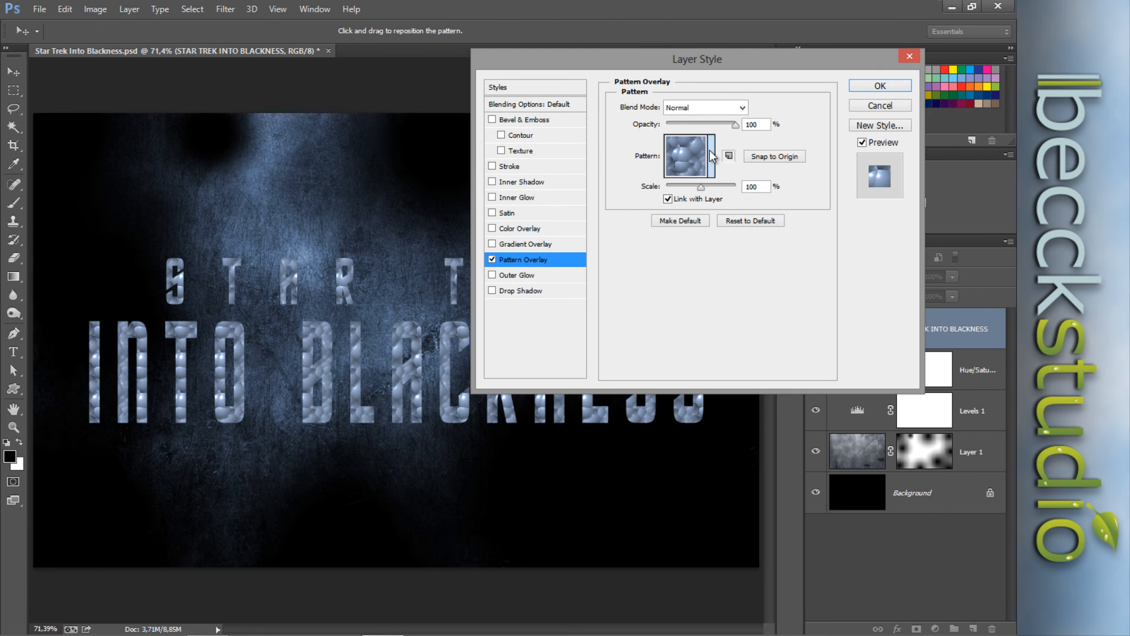
pyautogui.click(710, 155)
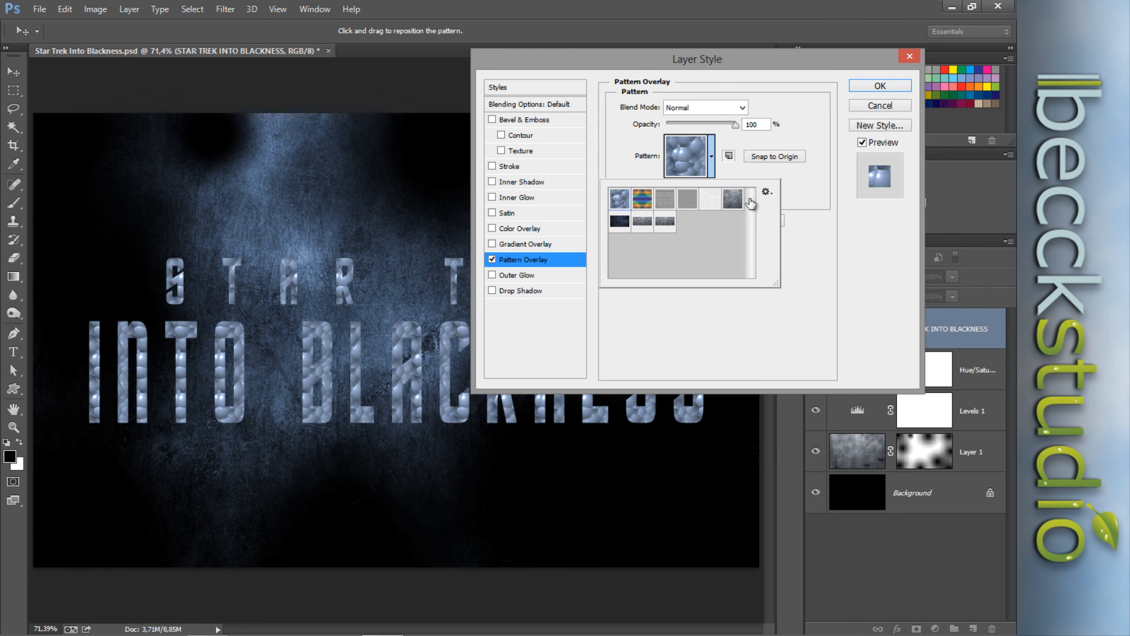
pyautogui.click(664, 227)
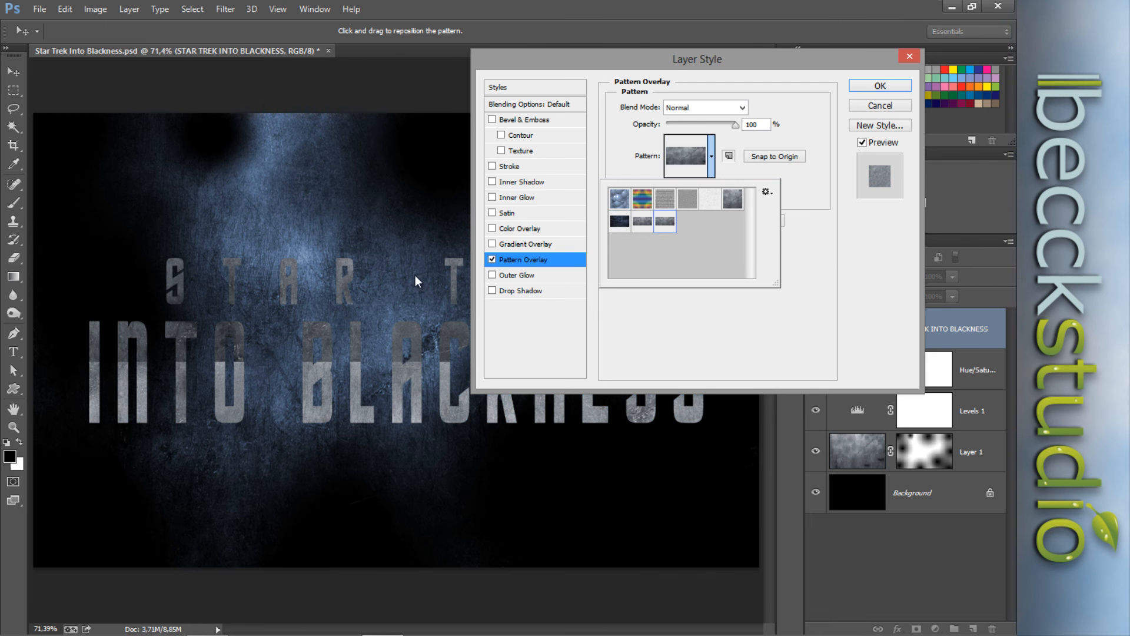
# Reposition the overlay pattern on the canvas to move its horizontal seam off the INTO BLACKNESS letters
pyautogui.click(664, 58)
pyautogui.moveTo(664, 58); pyautogui.dragTo(797, 57)
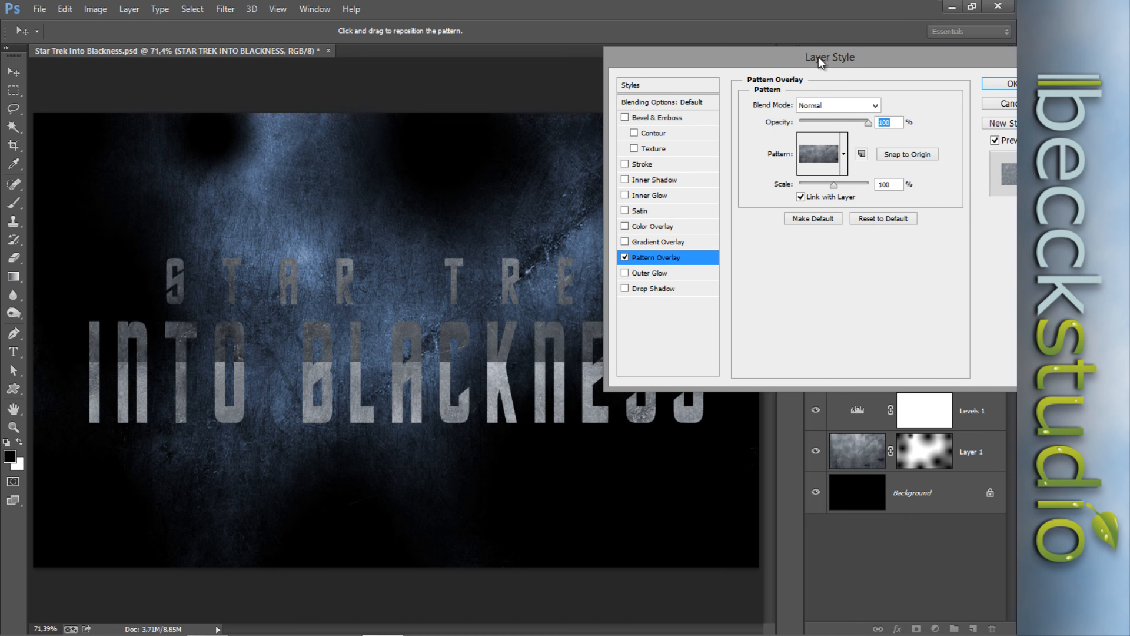
pyautogui.moveTo(818, 57); pyautogui.dragTo(800, 46)
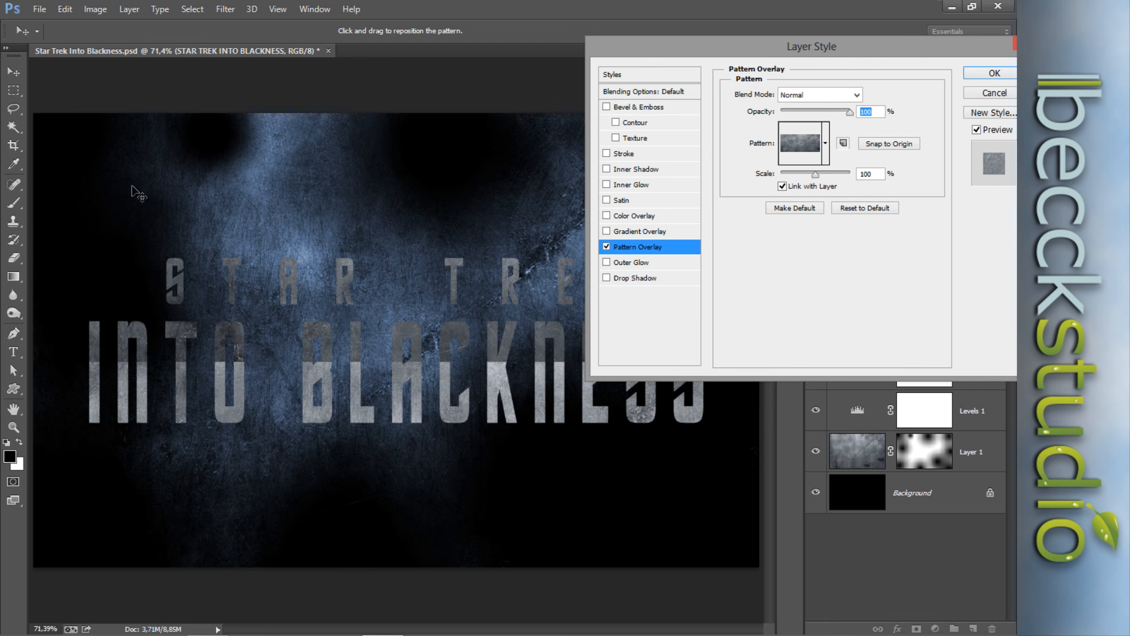
pyautogui.moveTo(418, 351); pyautogui.dragTo(394, 403)
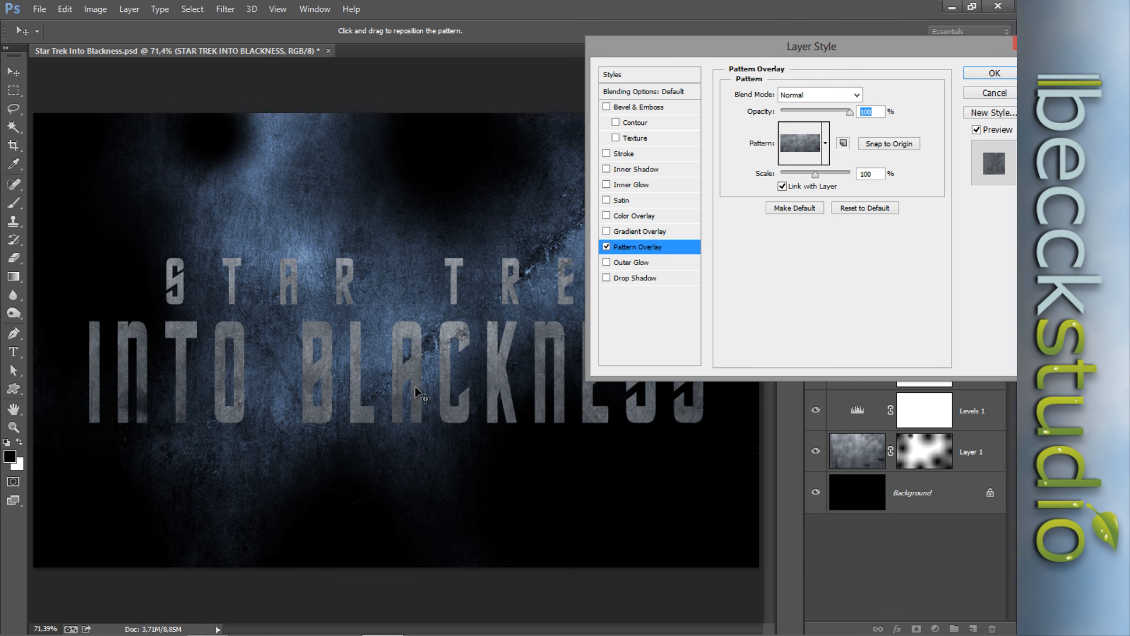
# Reduce the Pattern Overlay's opacity to 50%
pyautogui.moveTo(787, 46); pyautogui.dragTo(697, 137)
pyautogui.moveTo(781, 203); pyautogui.dragTo(742, 204)
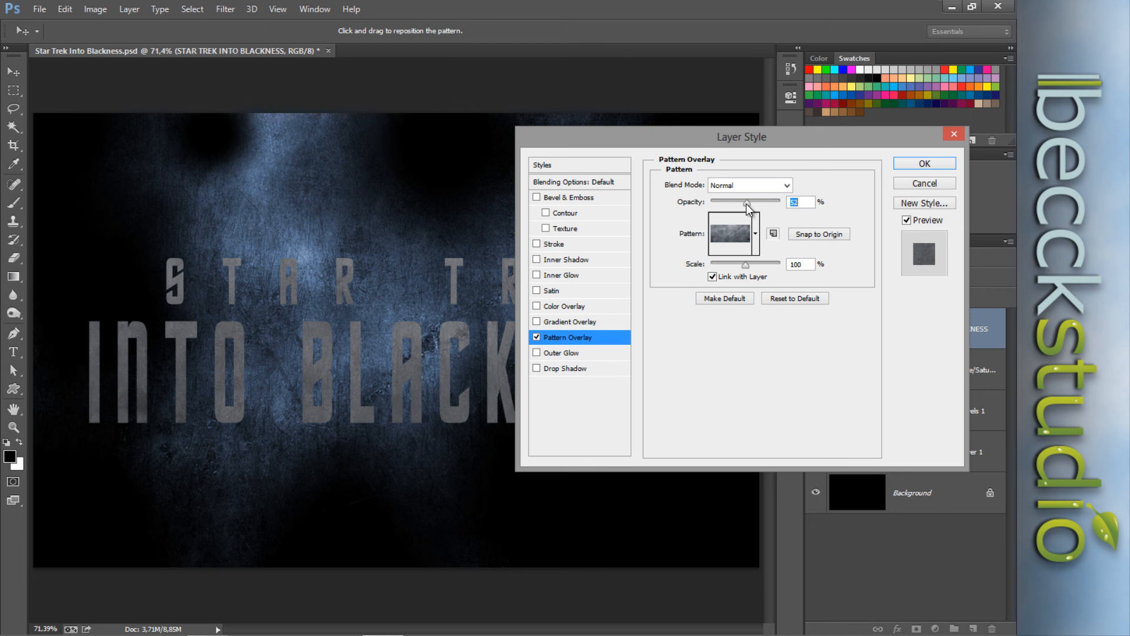
pyautogui.moveTo(747, 204); pyautogui.dragTo(745, 204)
# Add a Drop Shadow to the title and offset it downward to a distance of about 14 px at an angle of about 102°
pyautogui.moveTo(695, 135); pyautogui.dragTo(760, 109)
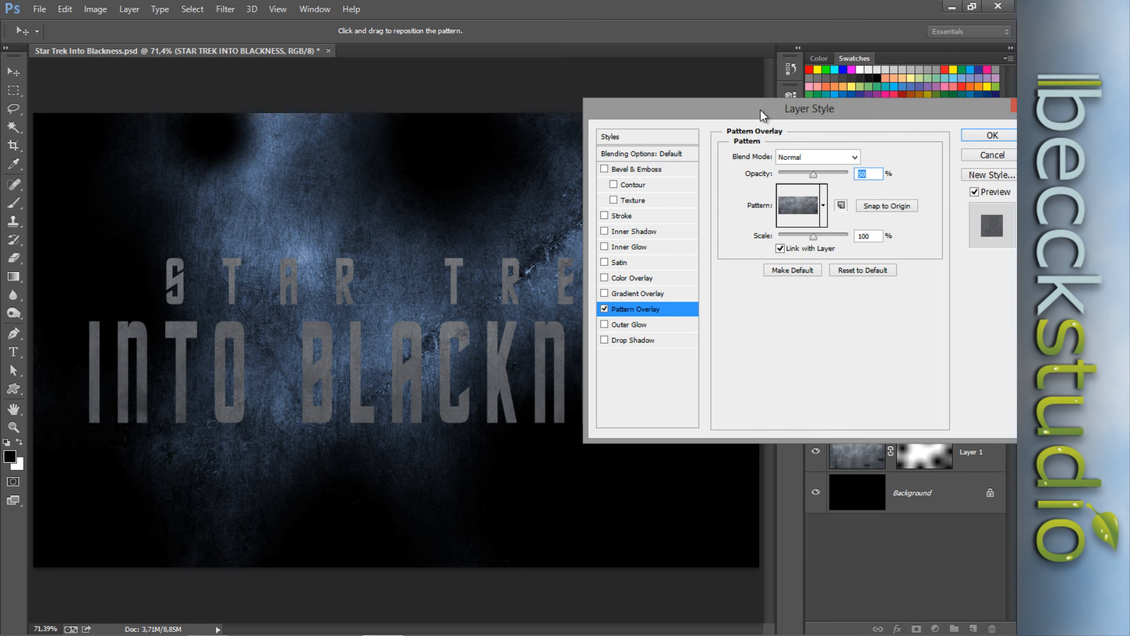
pyautogui.click(639, 341)
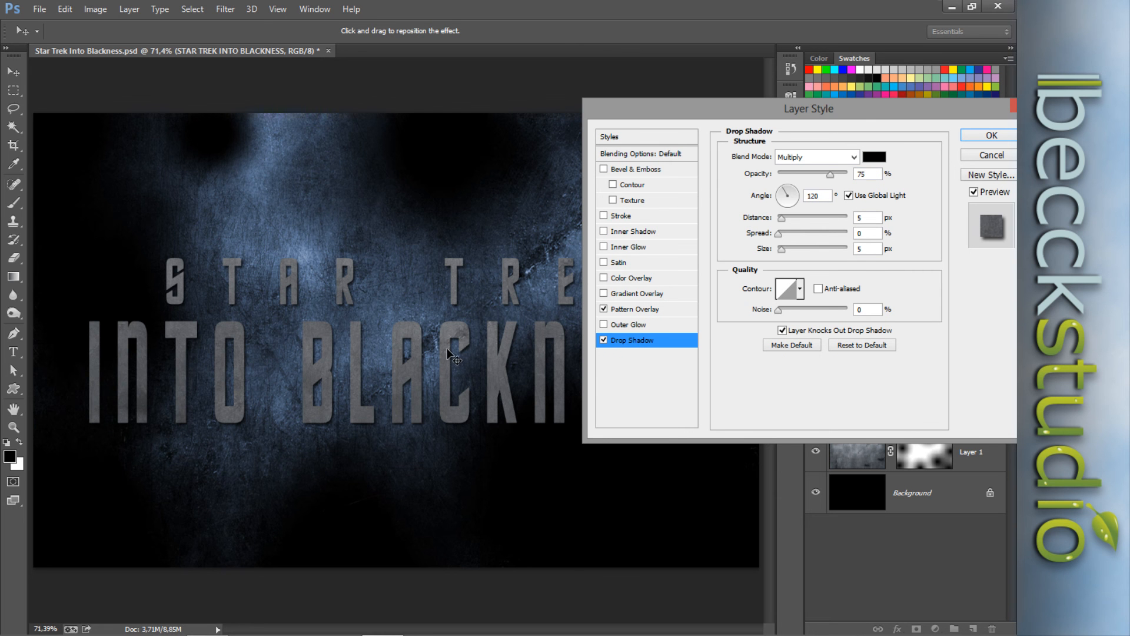
pyautogui.moveTo(447, 356)
pyautogui.mouseDown()
pyautogui.moveTo(391, 467)
pyautogui.moveTo(406, 483)
pyautogui.moveTo(464, 396)
pyautogui.moveTo(450, 357)
pyautogui.mouseUp()
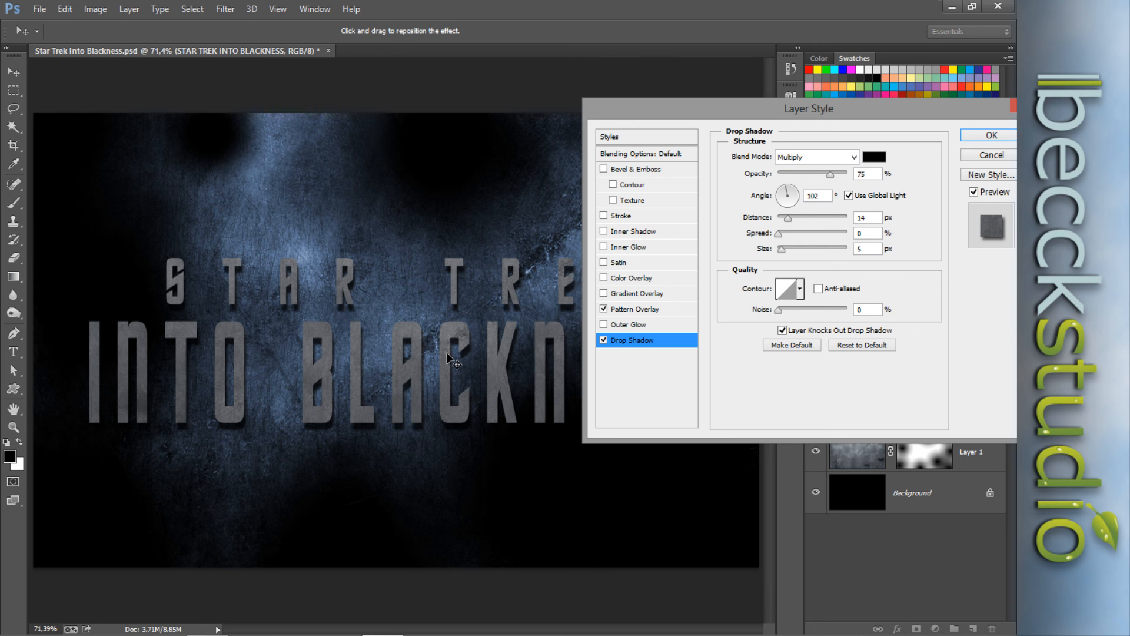
pyautogui.moveTo(447, 357); pyautogui.dragTo(449, 360)
# Add a Color Overlay to the title in the greyish blue 445770 sampled from the bright area of the background
pyautogui.click(628, 279)
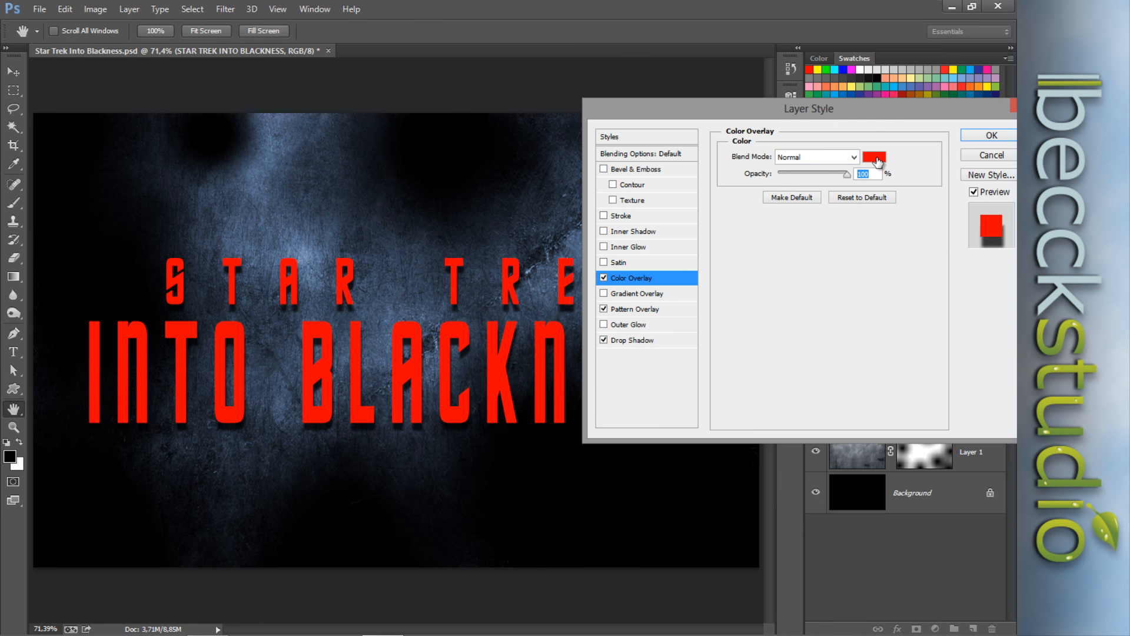
pyautogui.click(875, 158)
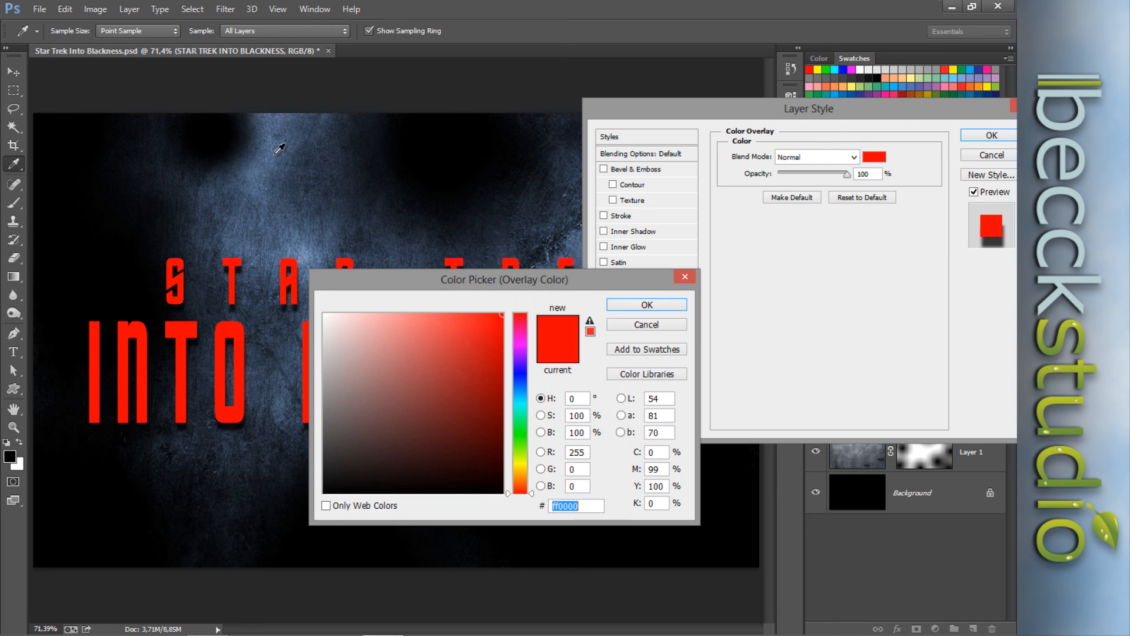
pyautogui.click(279, 149)
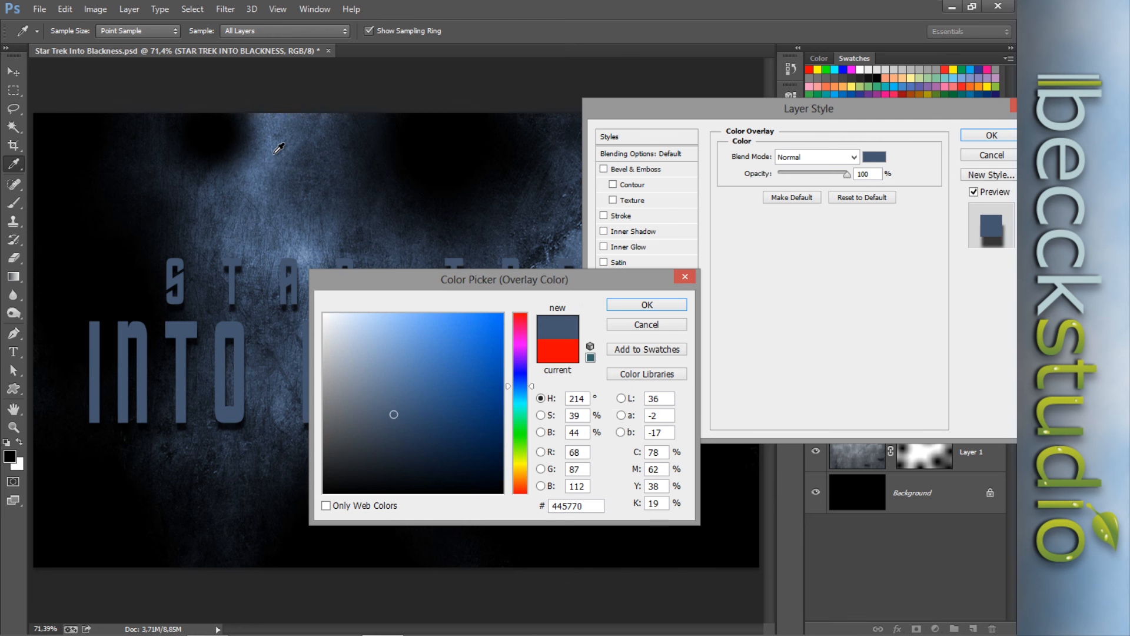
pyautogui.click(647, 305)
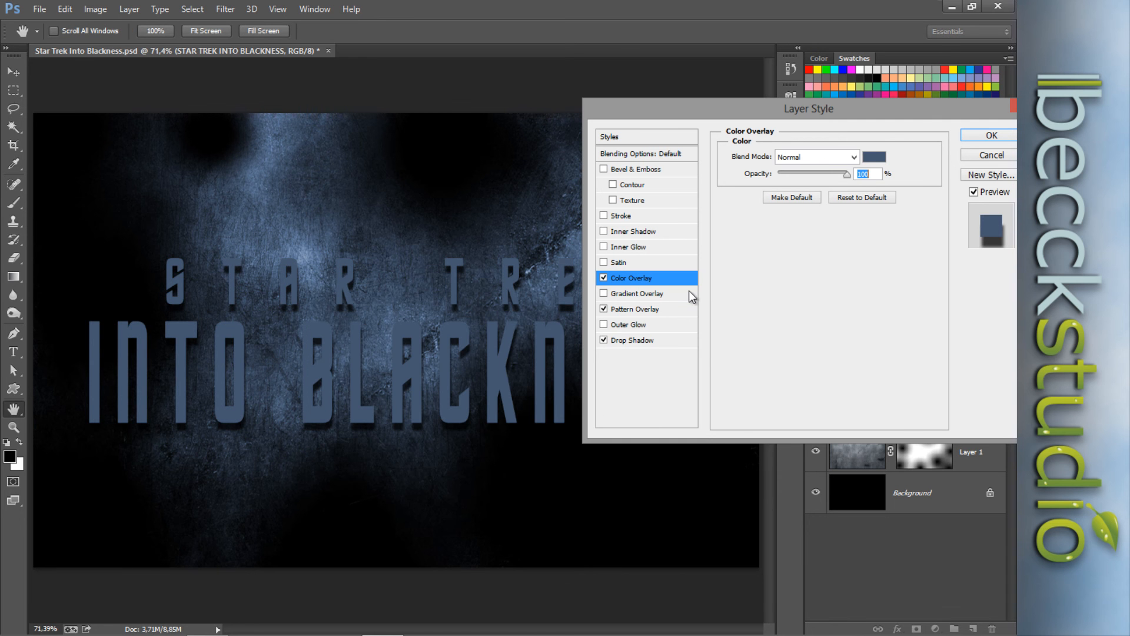
# Try the Screen blend mode for the Color Overlay and settle on Linear Dodge (Add)
pyautogui.click(854, 158)
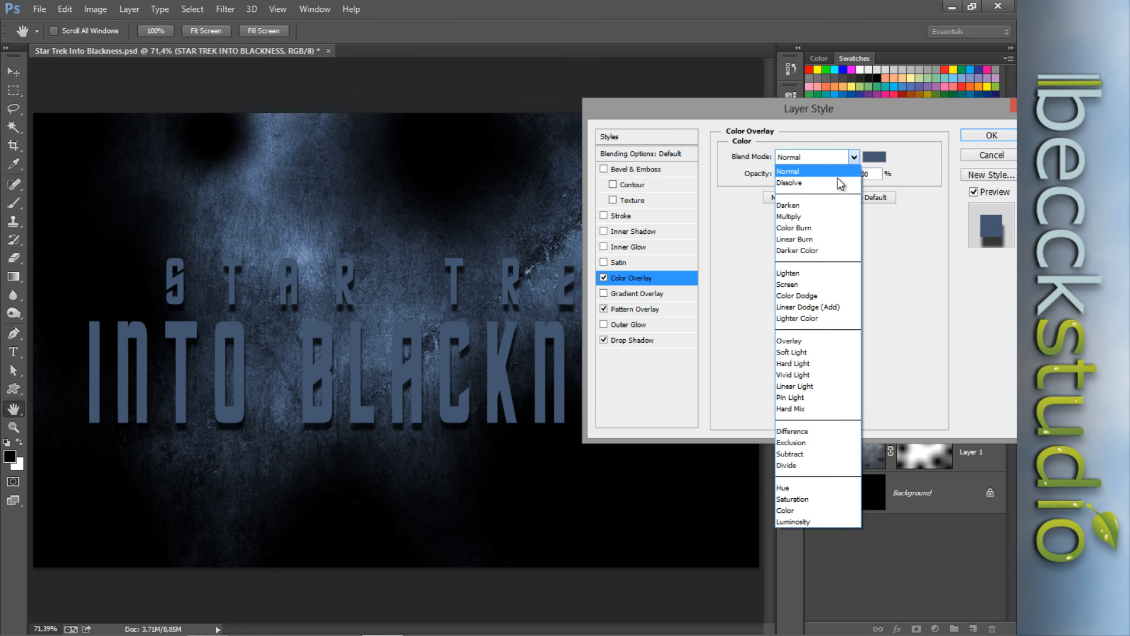
pyautogui.click(811, 285)
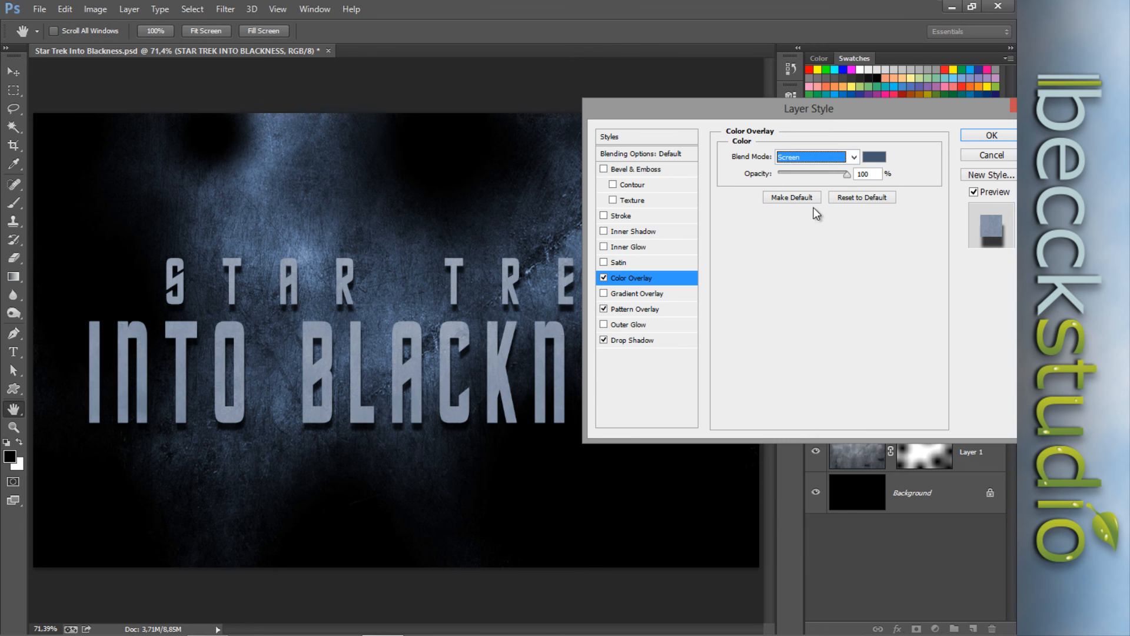
pyautogui.click(853, 158)
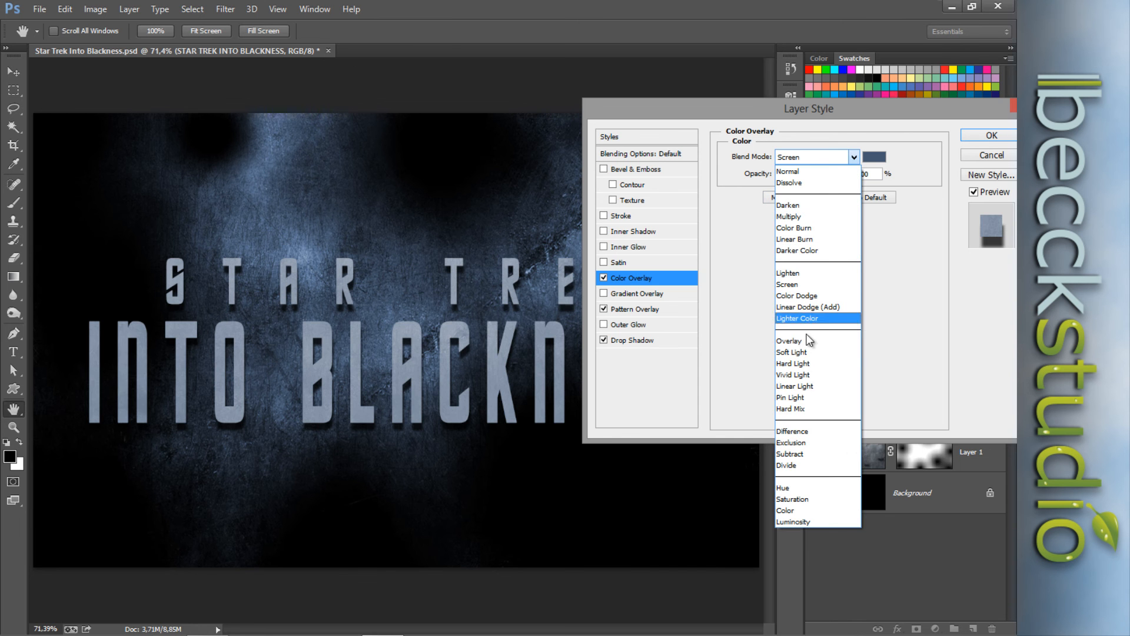
pyautogui.click(815, 307)
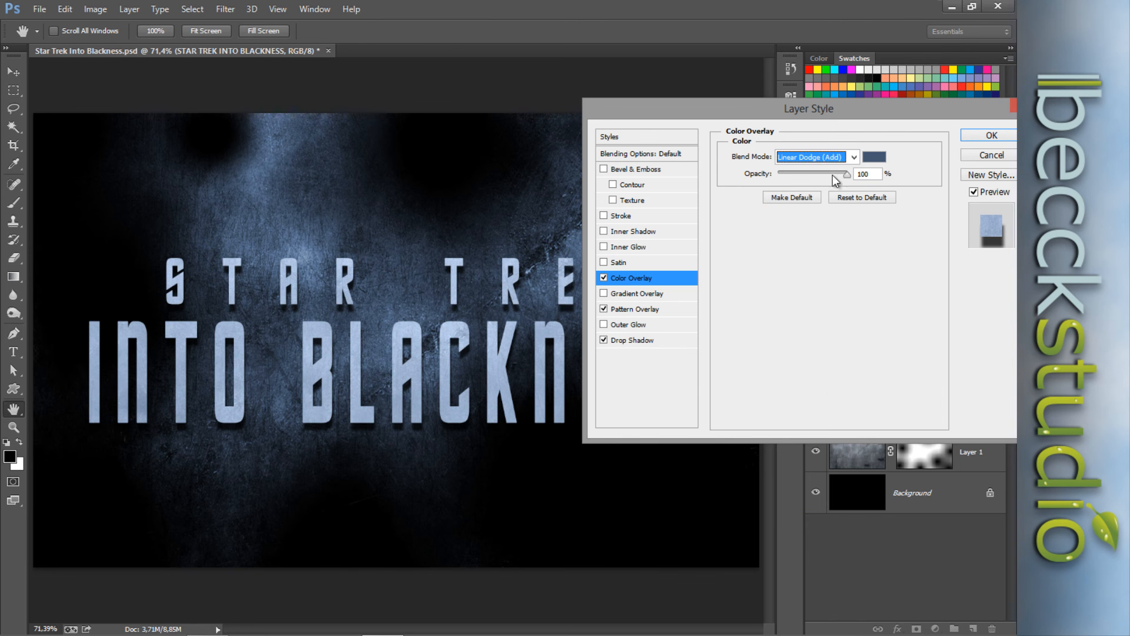
# Lower the Color Overlay's opacity to 26% and set the Pattern Overlay to Linear Dodge (Add) at 100% opacity
pyautogui.moveTo(845, 176); pyautogui.dragTo(796, 175)
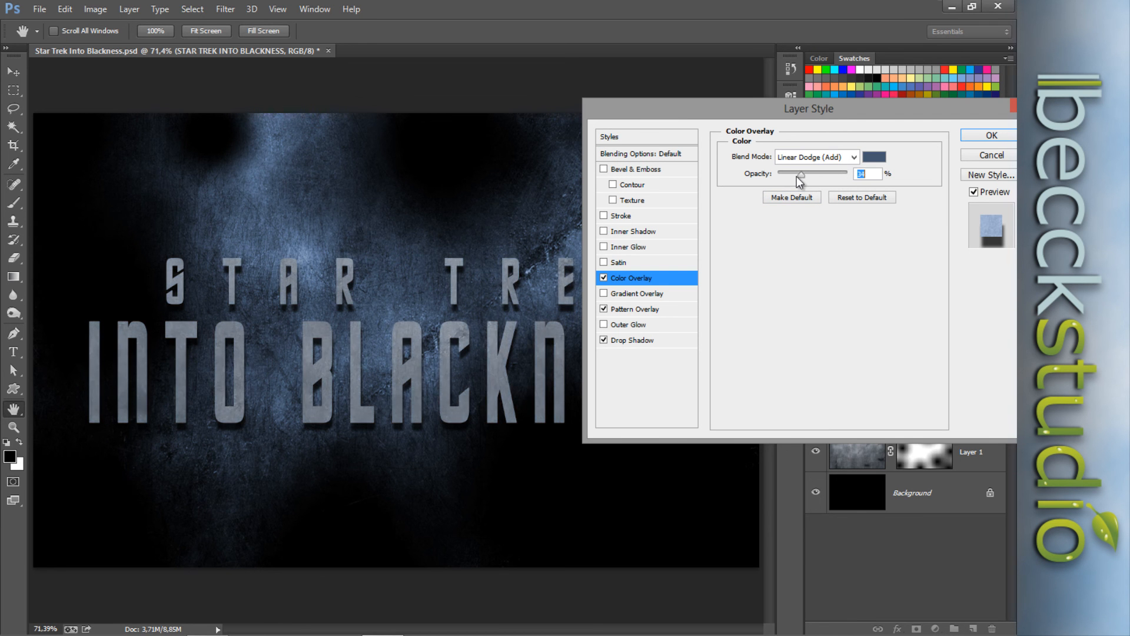
pyautogui.click(637, 310)
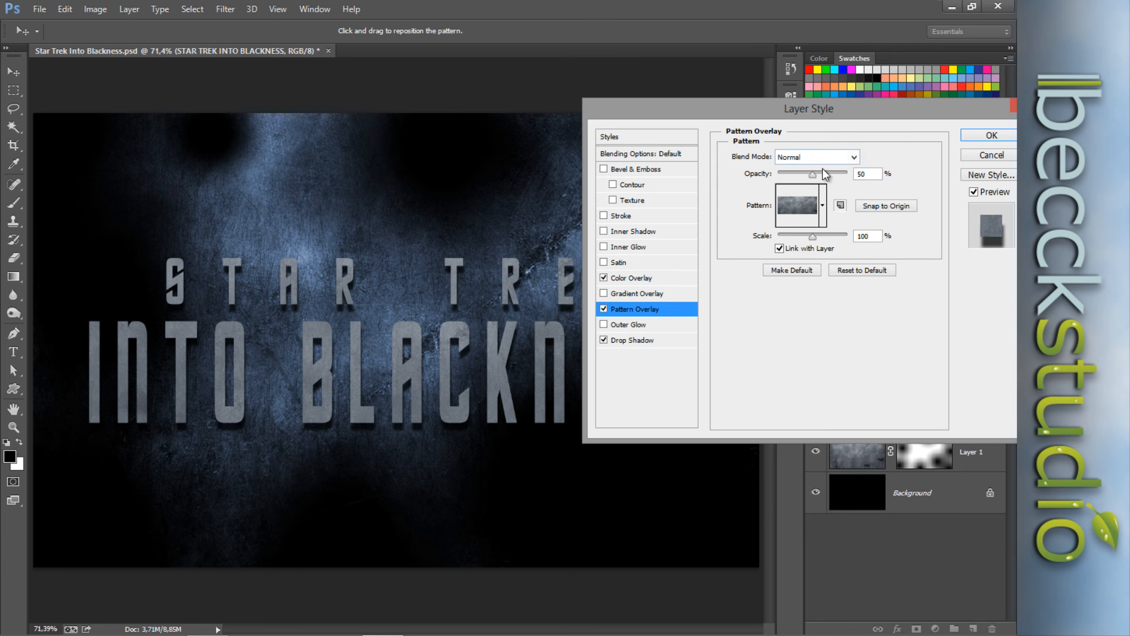
pyautogui.click(851, 159)
pyautogui.click(776, 294)
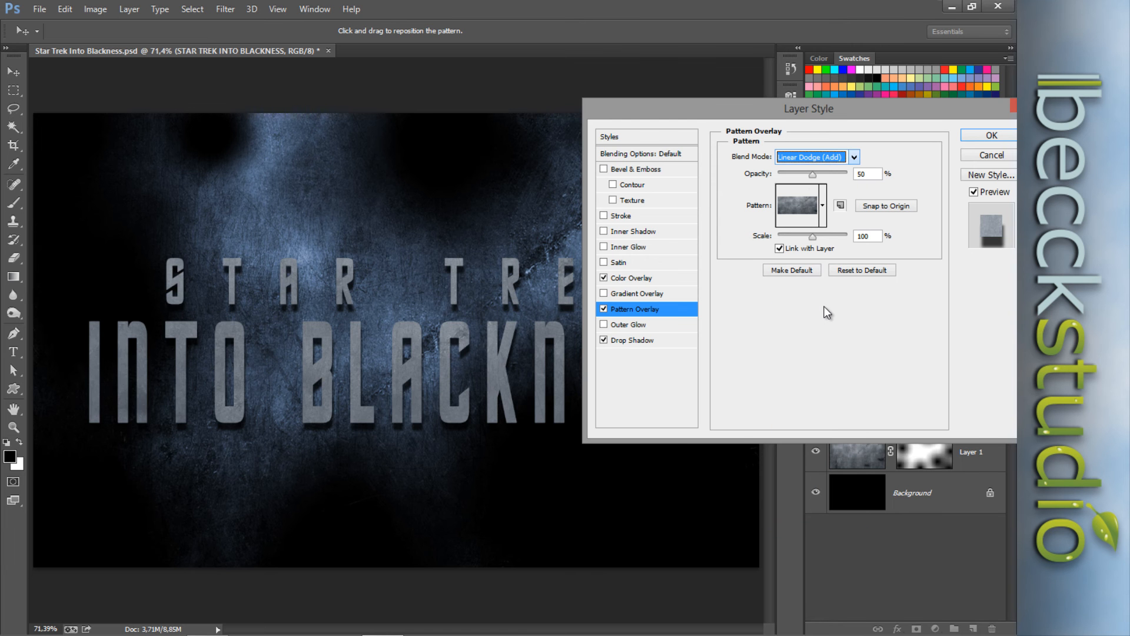
pyautogui.moveTo(813, 173); pyautogui.dragTo(849, 174)
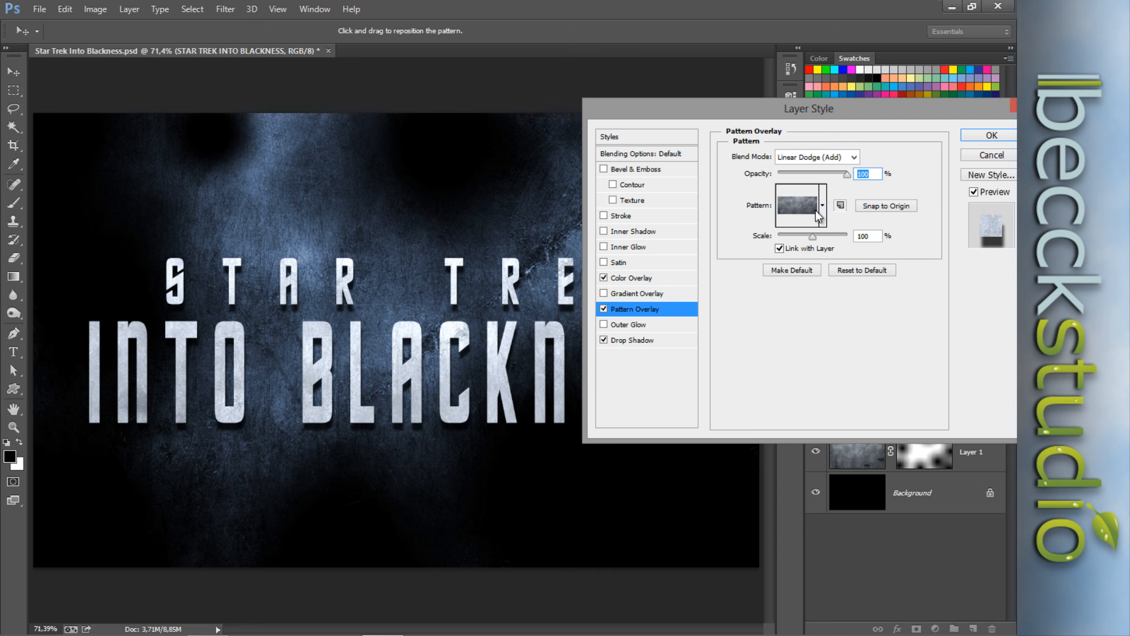
# Change the Color Overlay's blend mode to Lighten and raise its opacity to 85%
pyautogui.click(650, 280)
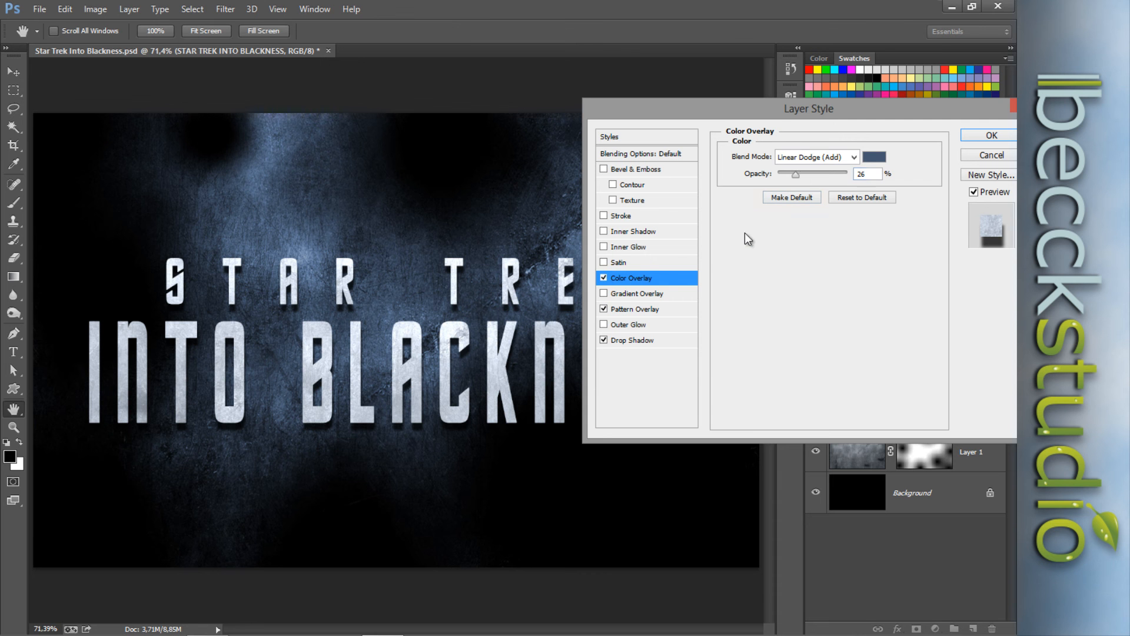
pyautogui.click(854, 157)
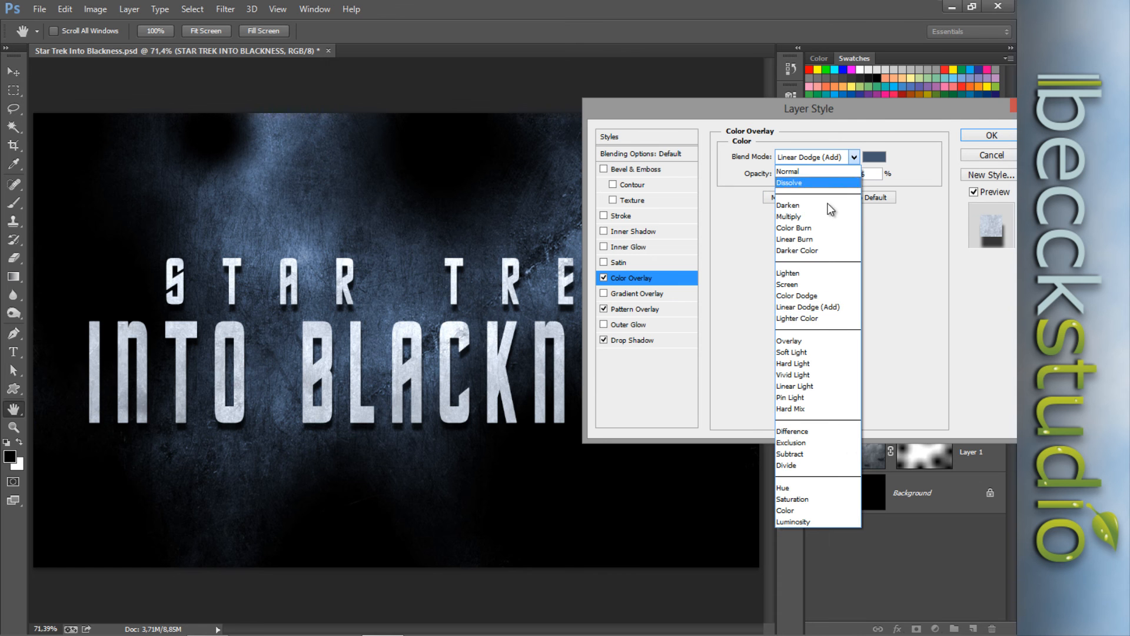
pyautogui.click(807, 273)
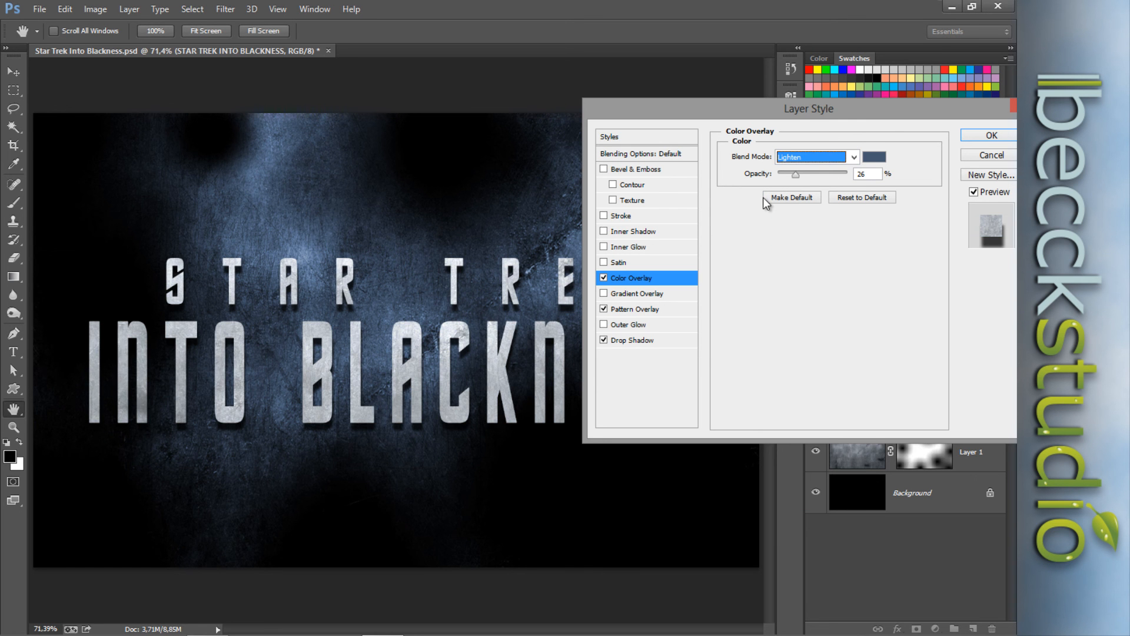
pyautogui.moveTo(816, 178)
pyautogui.mouseDown()
pyautogui.moveTo(832, 179)
pyautogui.moveTo(822, 180)
pyautogui.mouseUp()
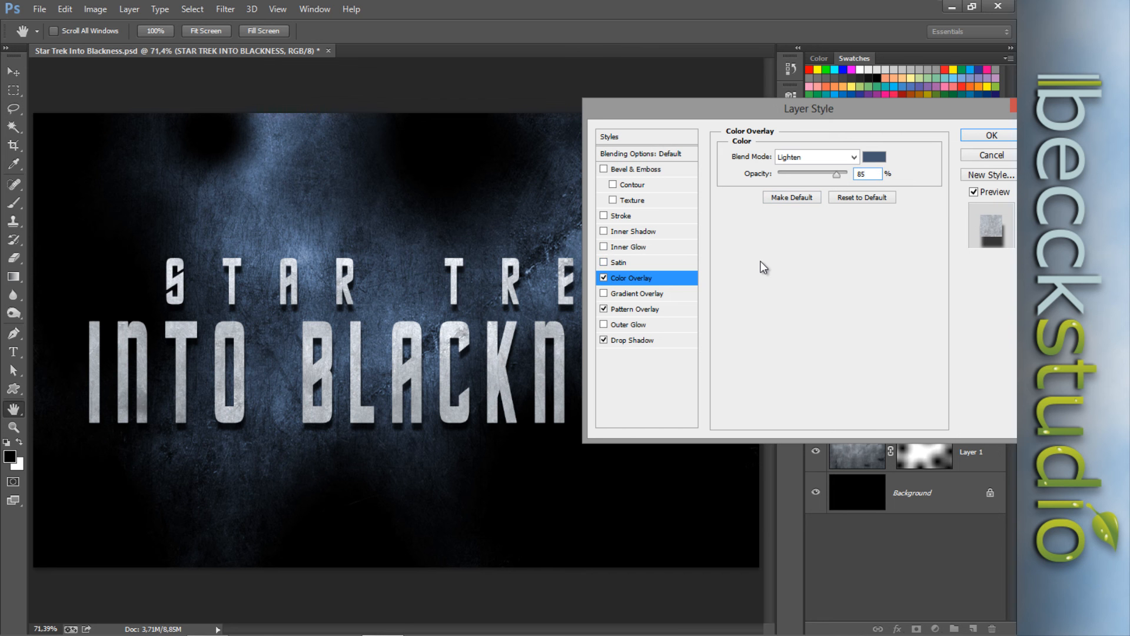
pyautogui.hotkey('ctrl', 'a')
# Add a black-to-white linear Gradient Overlay at 90° and 100% opacity to the title and shift the gradient downward over the lettering
pyautogui.click(620, 292)
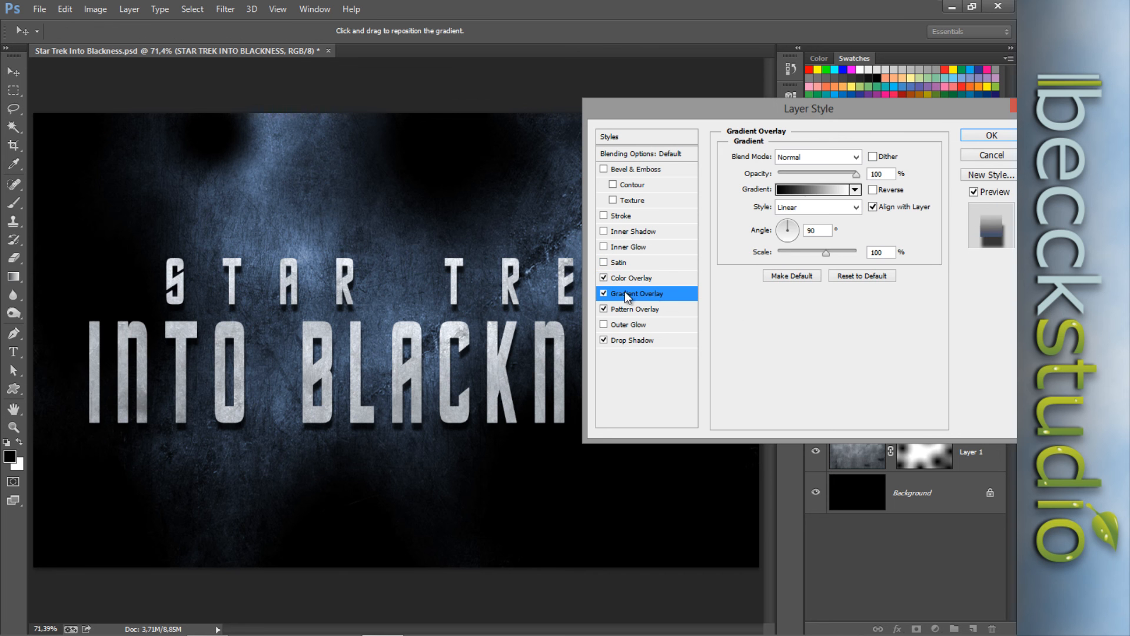
pyautogui.hotkey('ctrl', 'a')
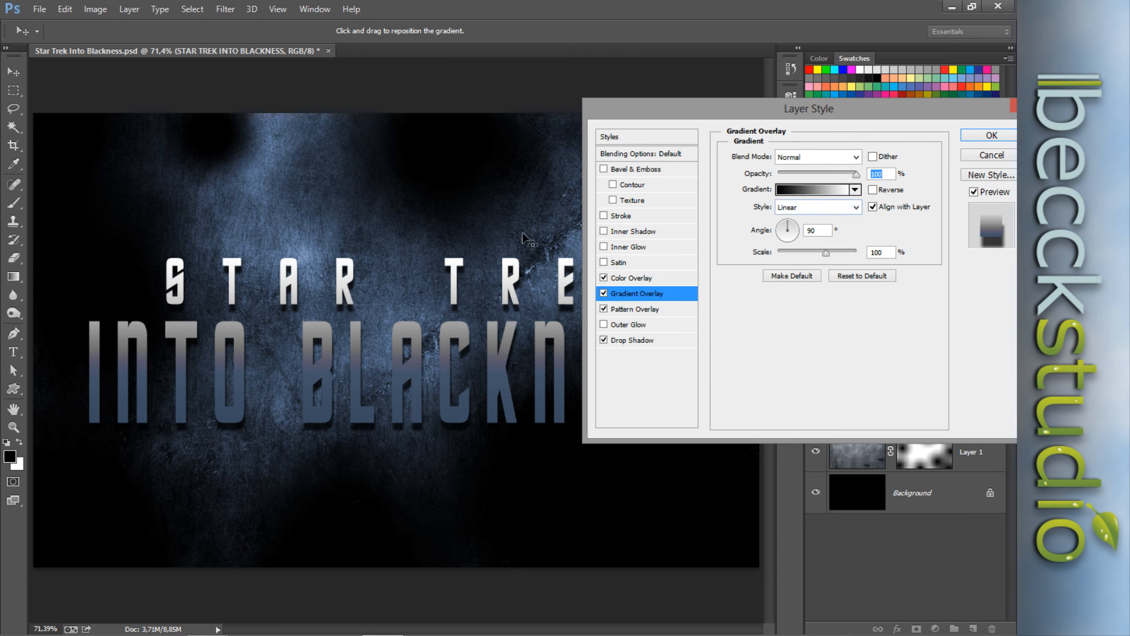
pyautogui.moveTo(432, 356)
pyautogui.mouseDown()
pyautogui.moveTo(430, 393)
pyautogui.moveTo(435, 342)
pyautogui.moveTo(430, 392)
pyautogui.moveTo(429, 341)
pyautogui.moveTo(425, 361)
pyautogui.mouseUp()
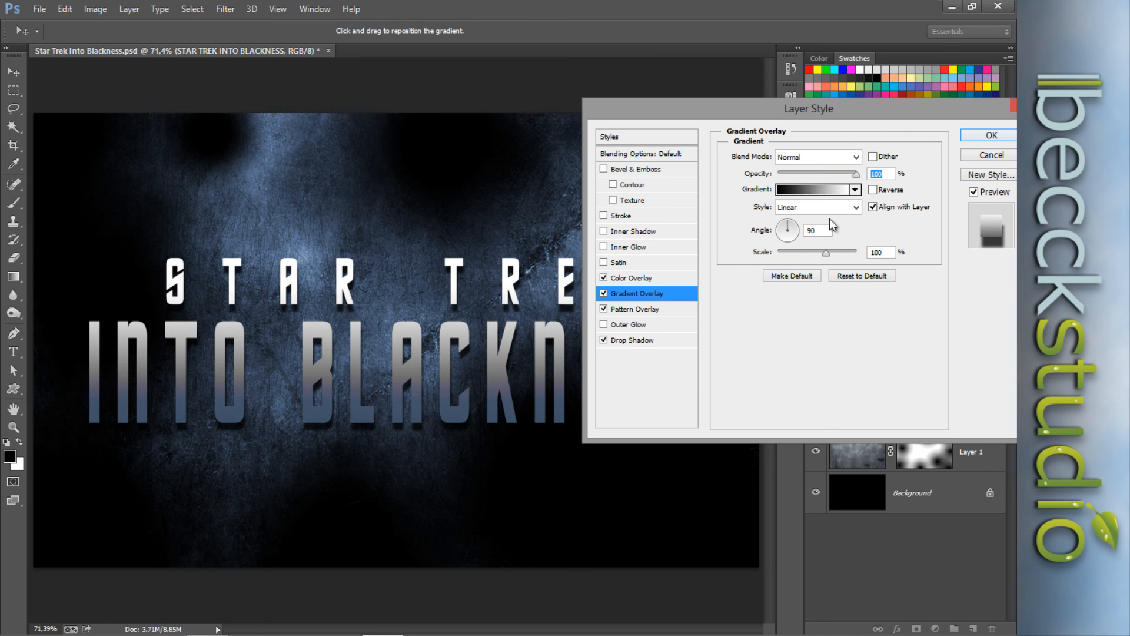
# Try the Multiply blend mode for the Gradient Overlay, settle on Overlay and reposition the gradient on the lettering
pyautogui.click(856, 157)
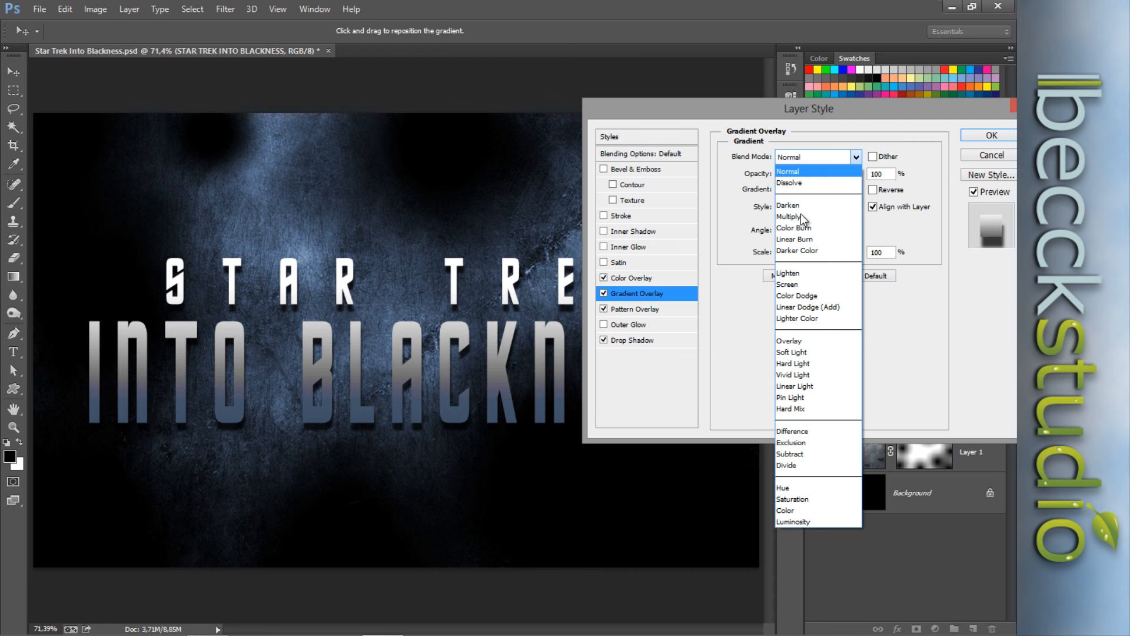
pyautogui.click(801, 215)
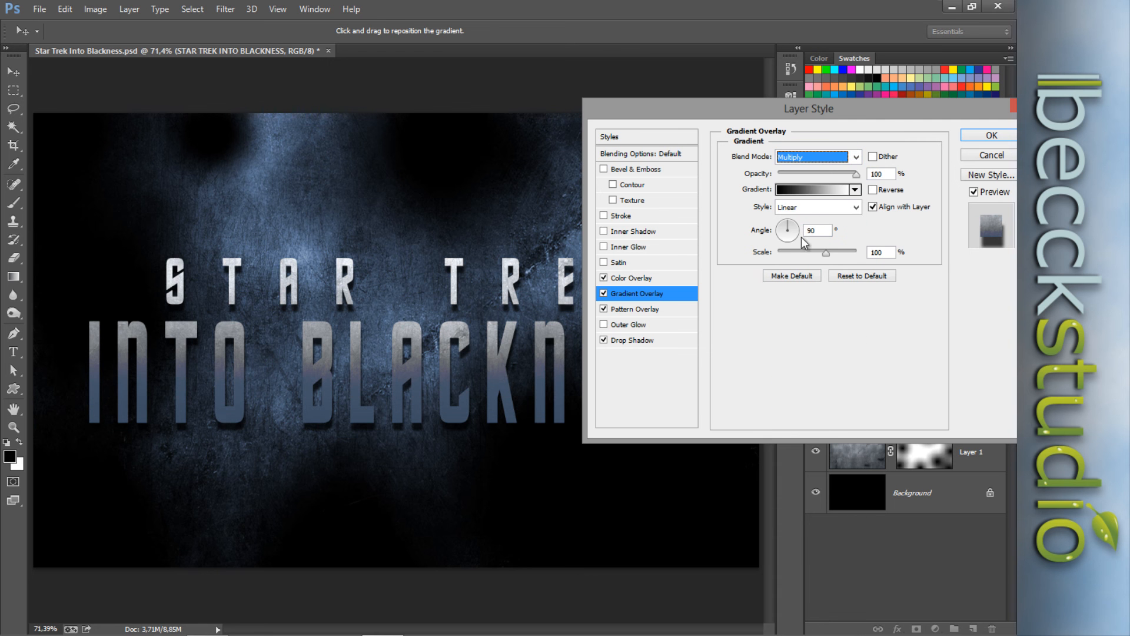
pyautogui.click(857, 157)
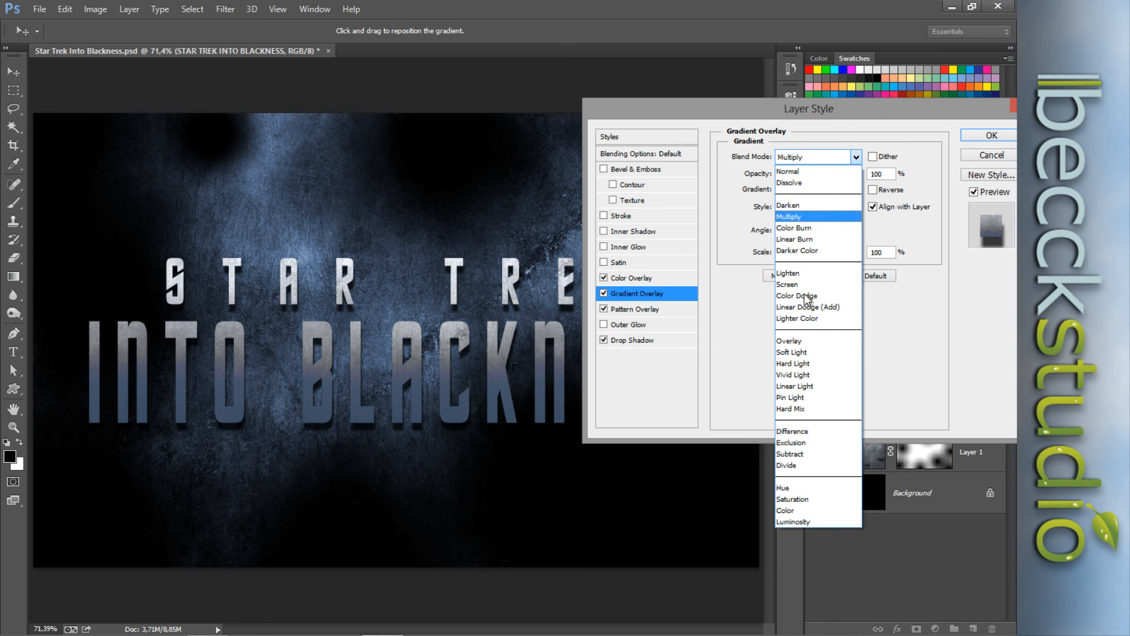
pyautogui.click(805, 341)
pyautogui.moveTo(454, 336); pyautogui.dragTo(430, 338)
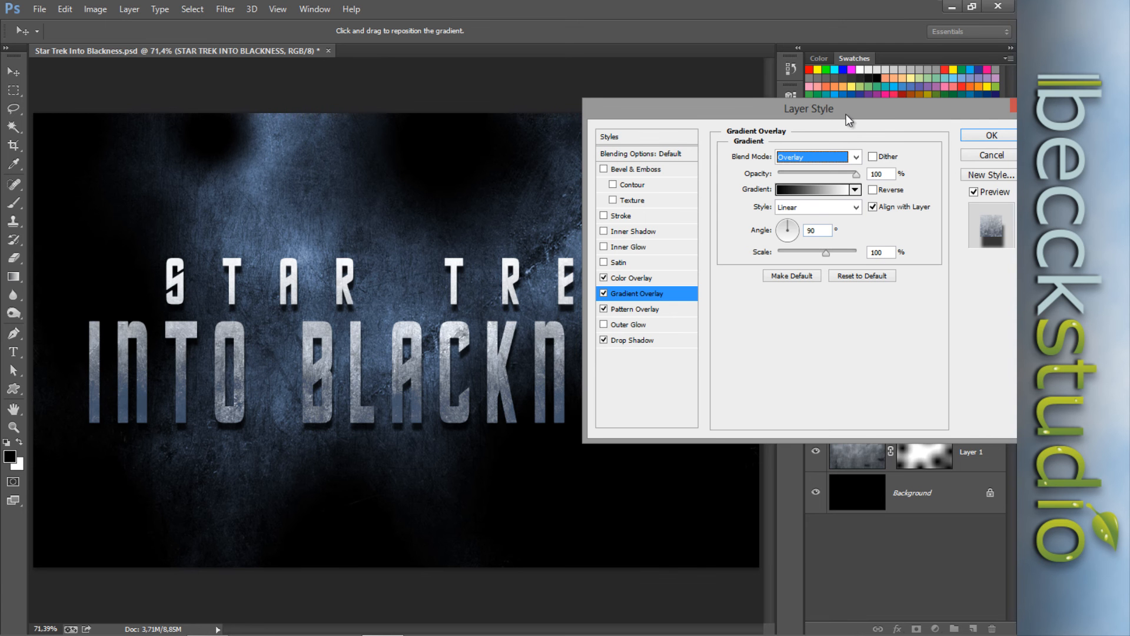
# Add a black Stroke with a size of 2 px to the title
pyautogui.moveTo(846, 115); pyautogui.dragTo(843, 144)
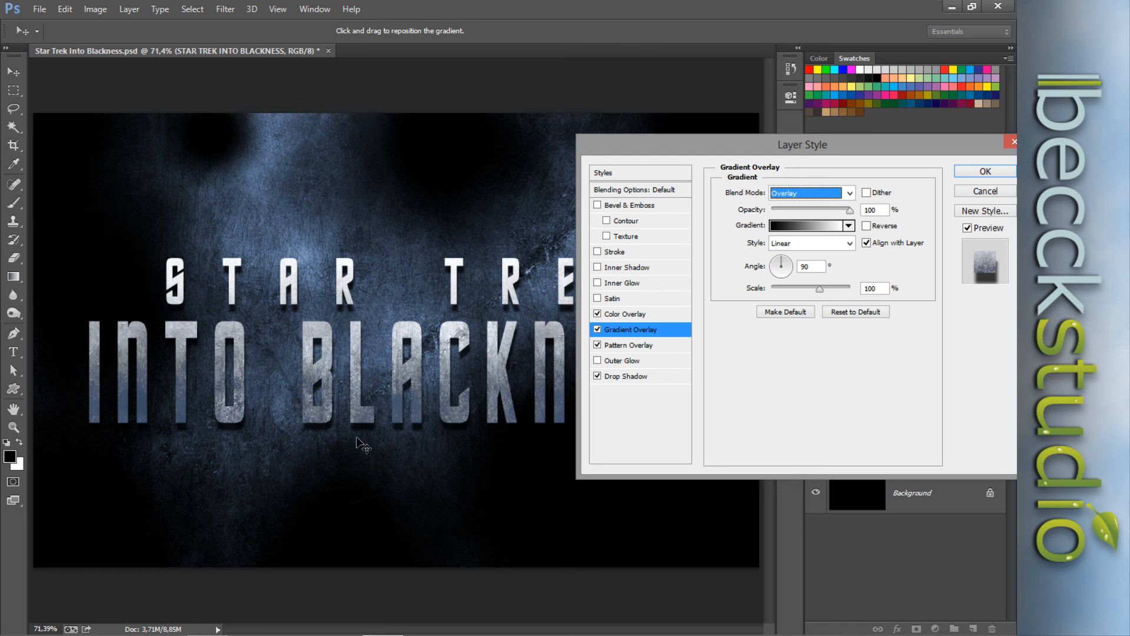
pyautogui.click(598, 252)
pyautogui.click(598, 253)
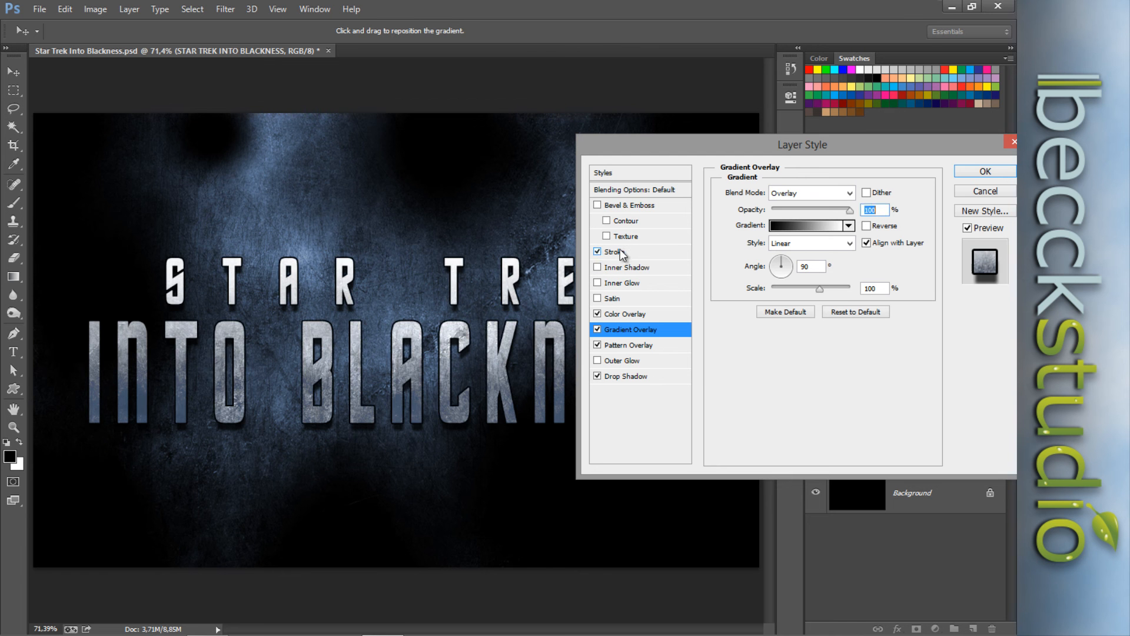
pyautogui.click(621, 253)
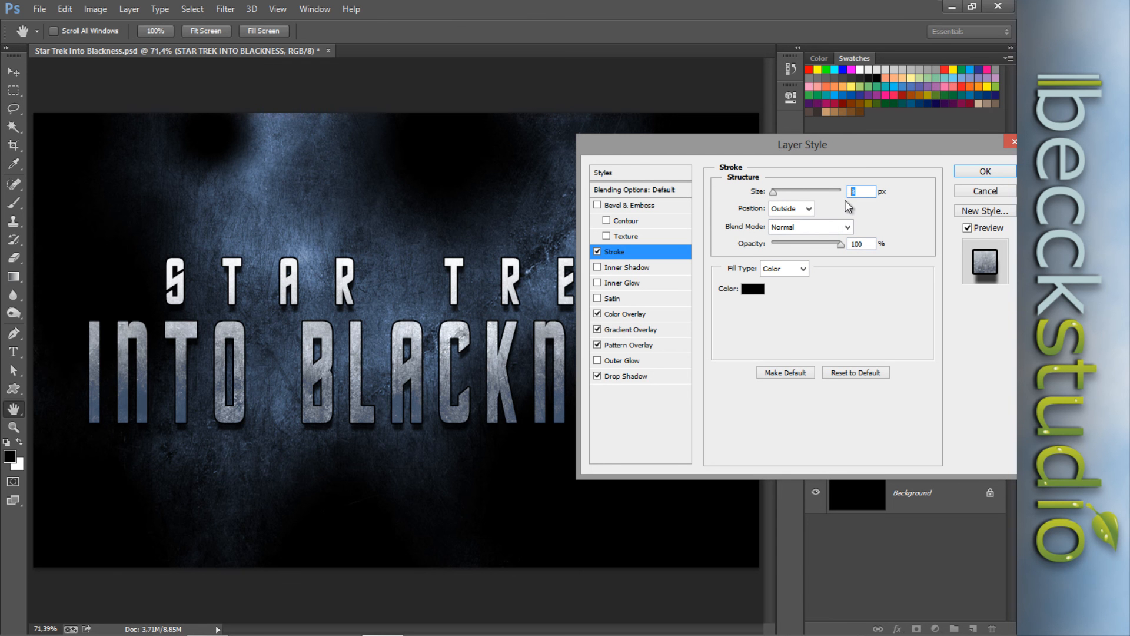
pyautogui.write('2')
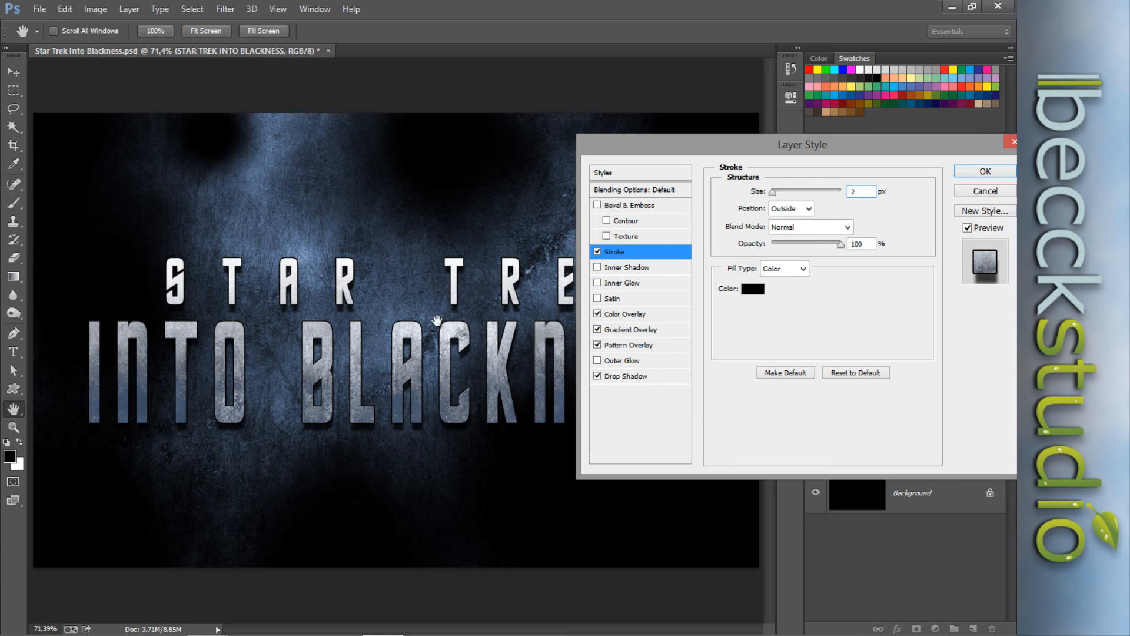
# Set the stroke's position to Center and reduce its opacity to 39%
pyautogui.click(810, 209)
pyautogui.click(786, 222)
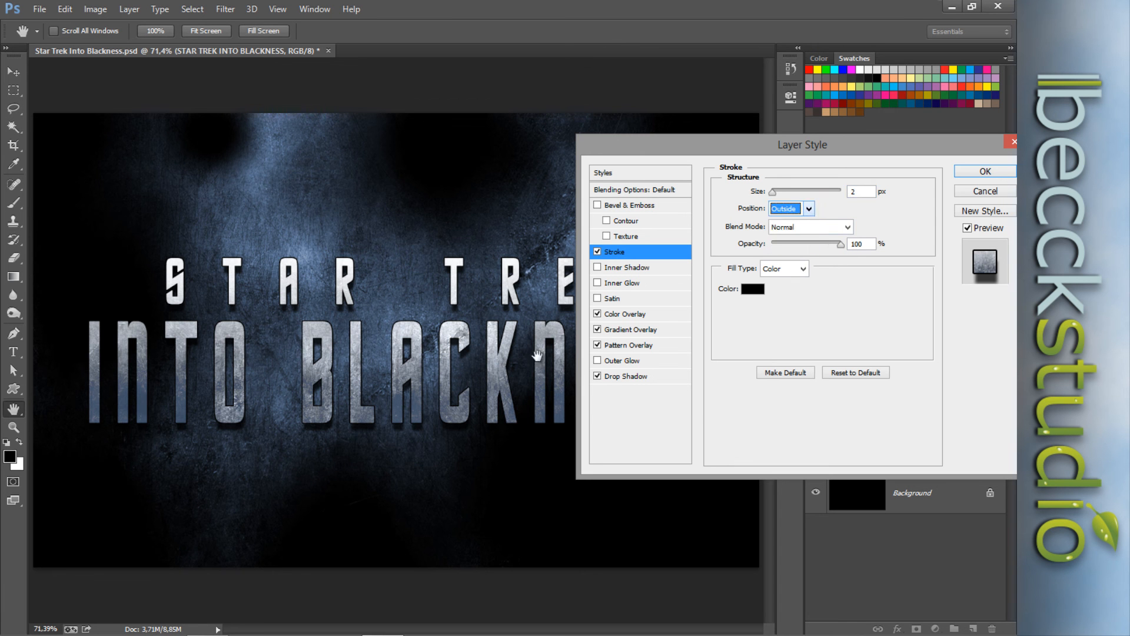
pyautogui.click(814, 211)
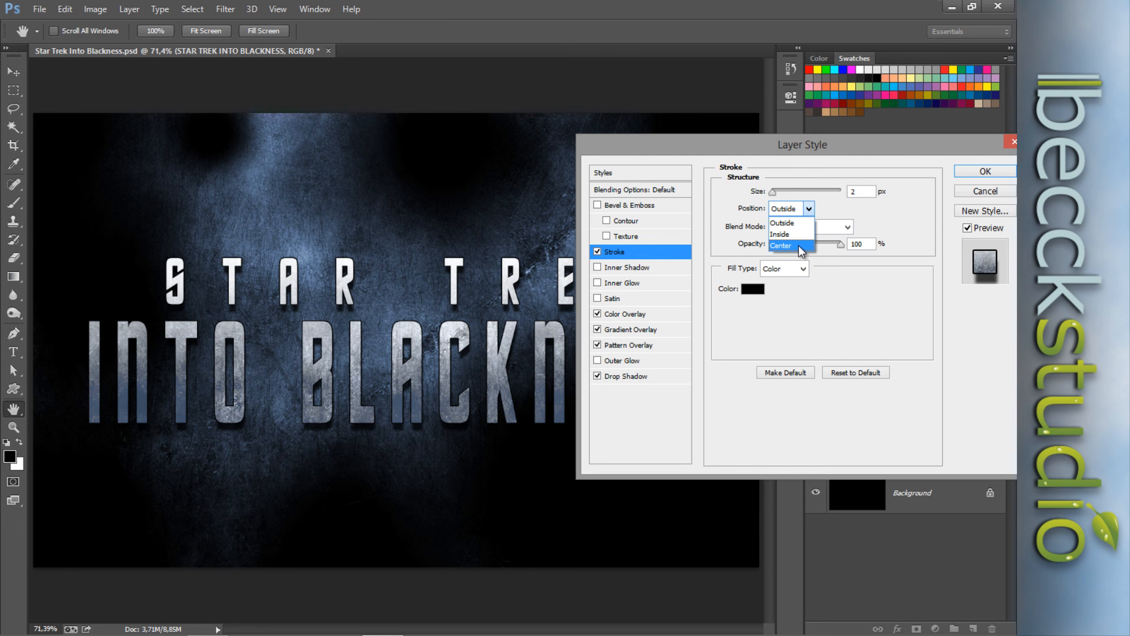
pyautogui.click(799, 245)
pyautogui.click(799, 244)
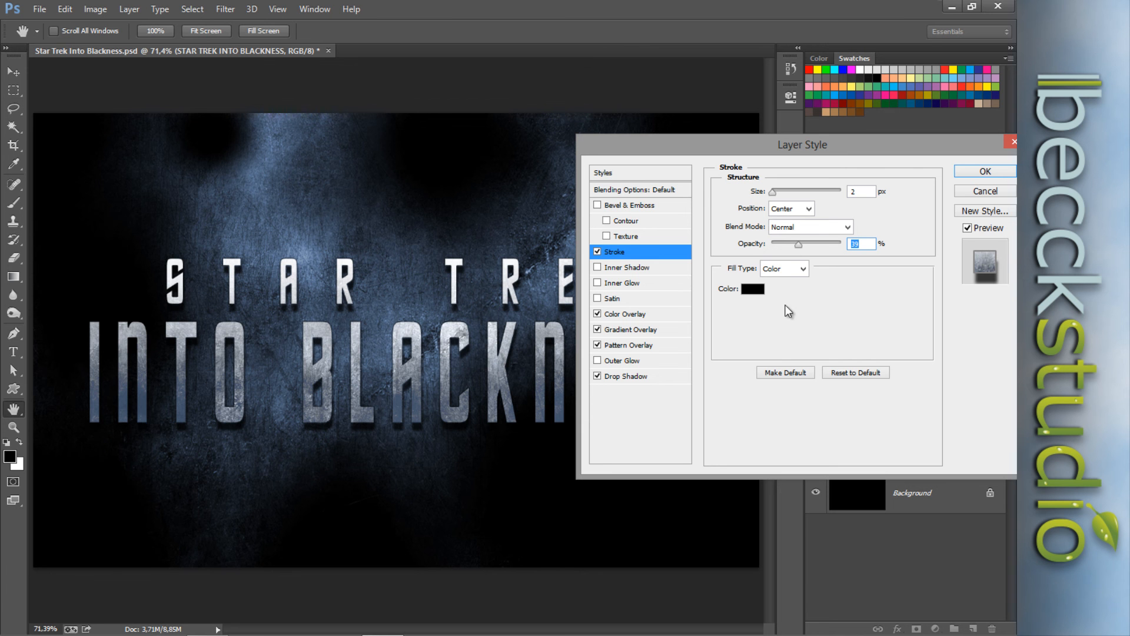
# Switch the stroke to a reversed black-and-white gradient fill and raise its opacity to 100%
pyautogui.click(804, 270)
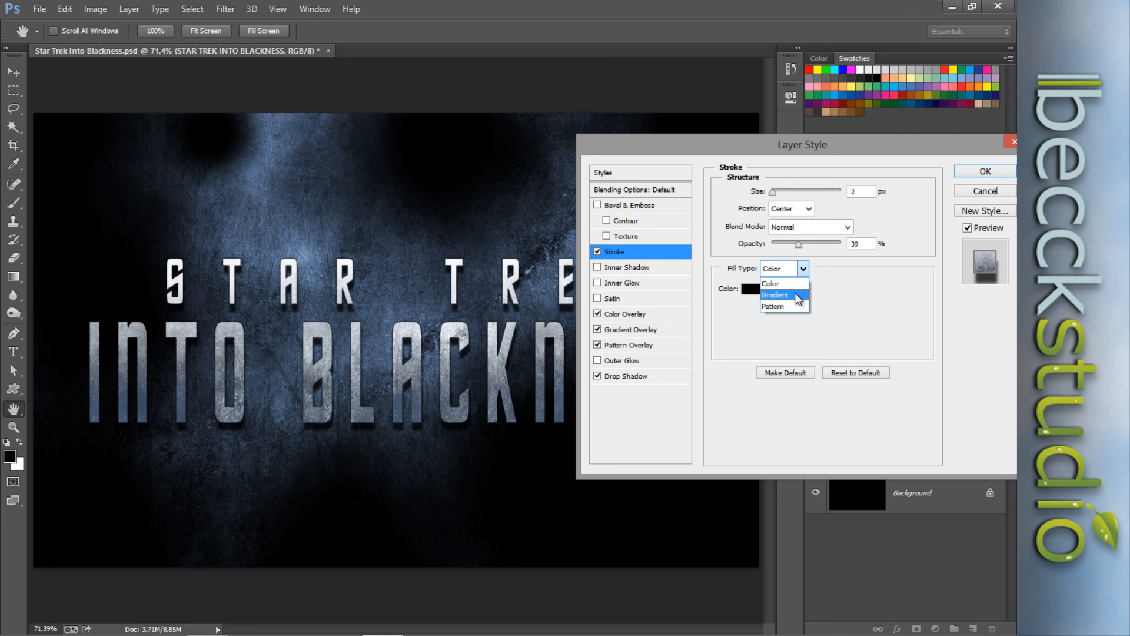
pyautogui.click(798, 295)
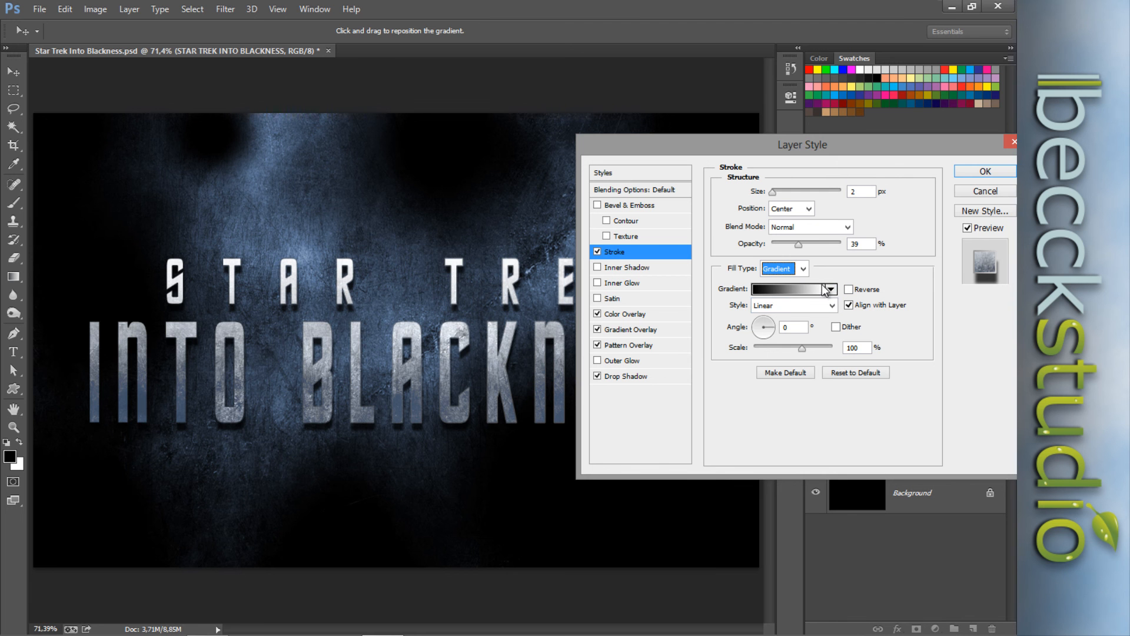
pyautogui.moveTo(813, 248); pyautogui.dragTo(843, 252)
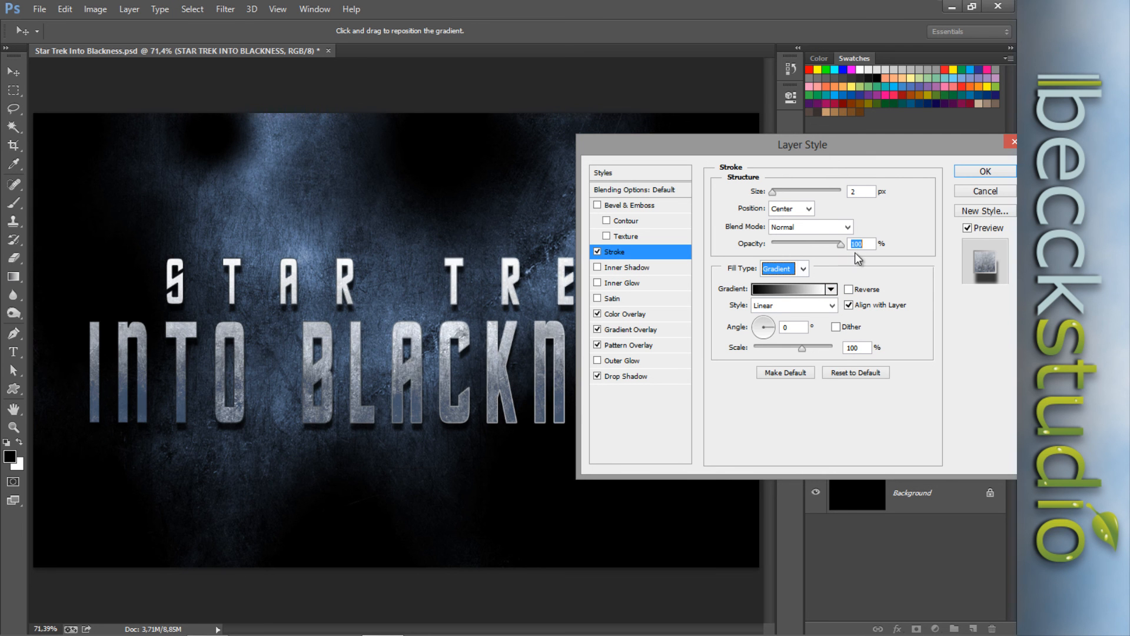
pyautogui.click(853, 245)
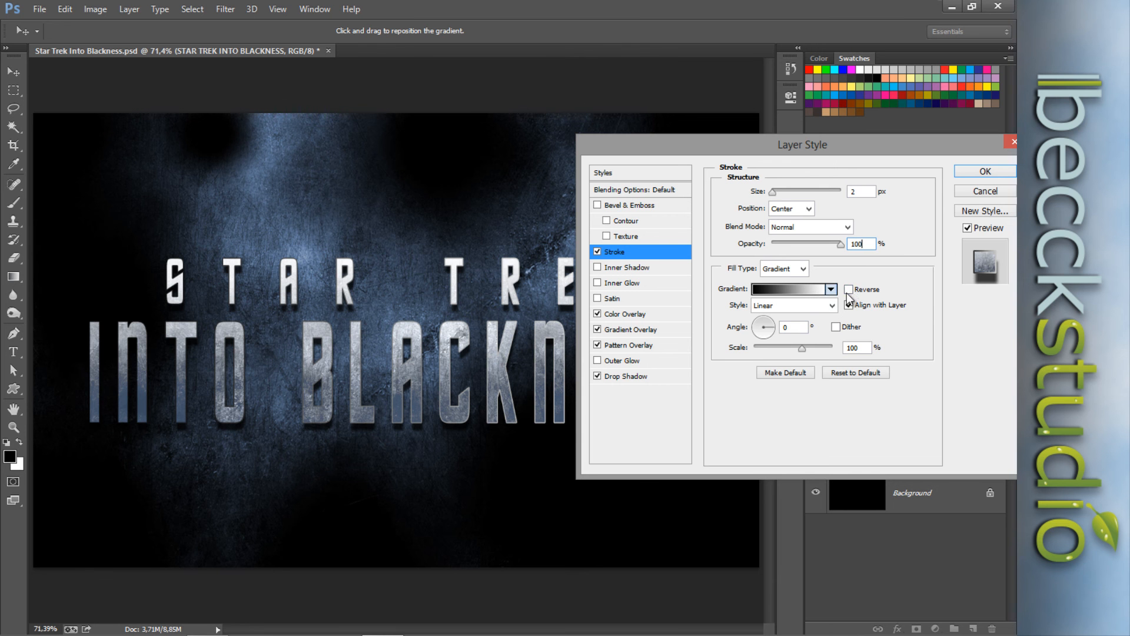
pyautogui.click(848, 290)
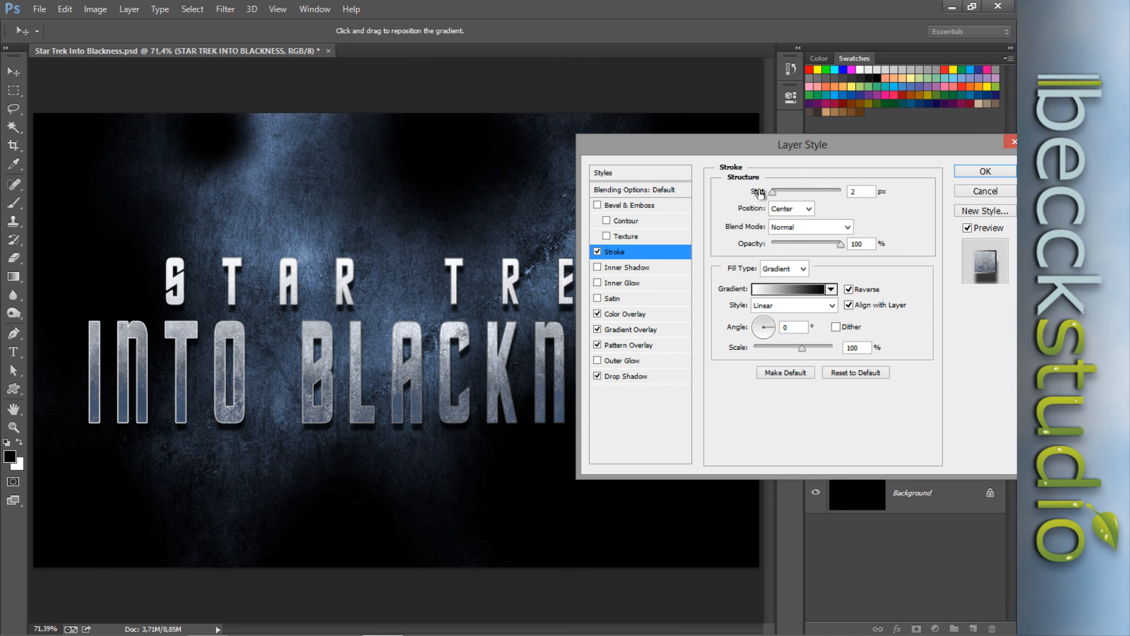
# Set the scale of the stroke's gradient to 150%
pyautogui.moveTo(789, 146); pyautogui.dragTo(791, 496)
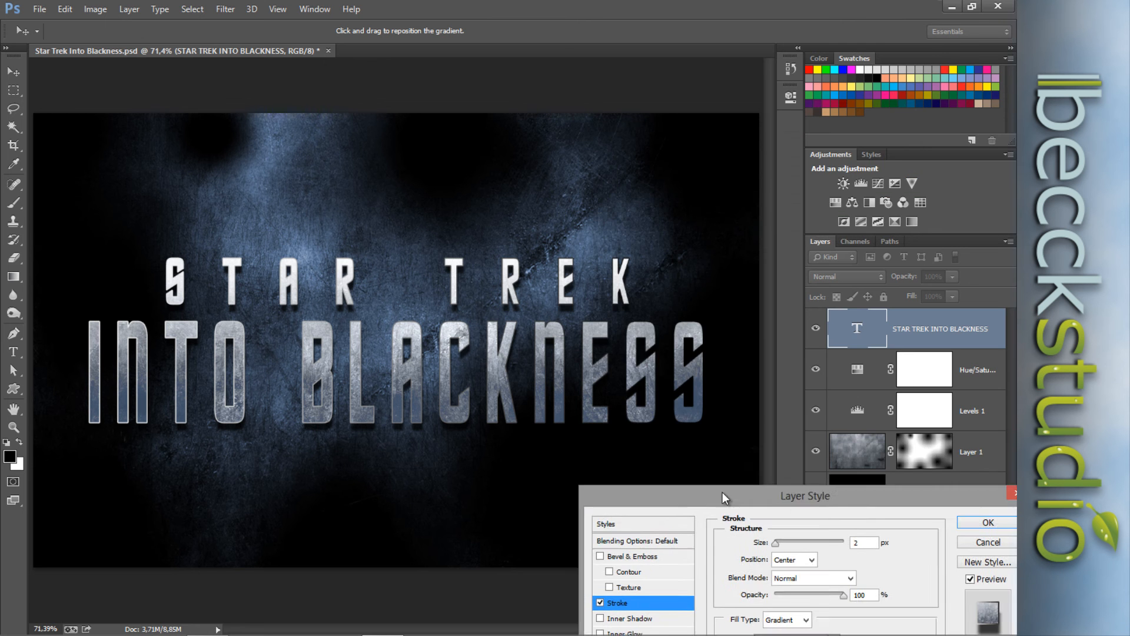
pyautogui.moveTo(722, 492); pyautogui.dragTo(735, 133)
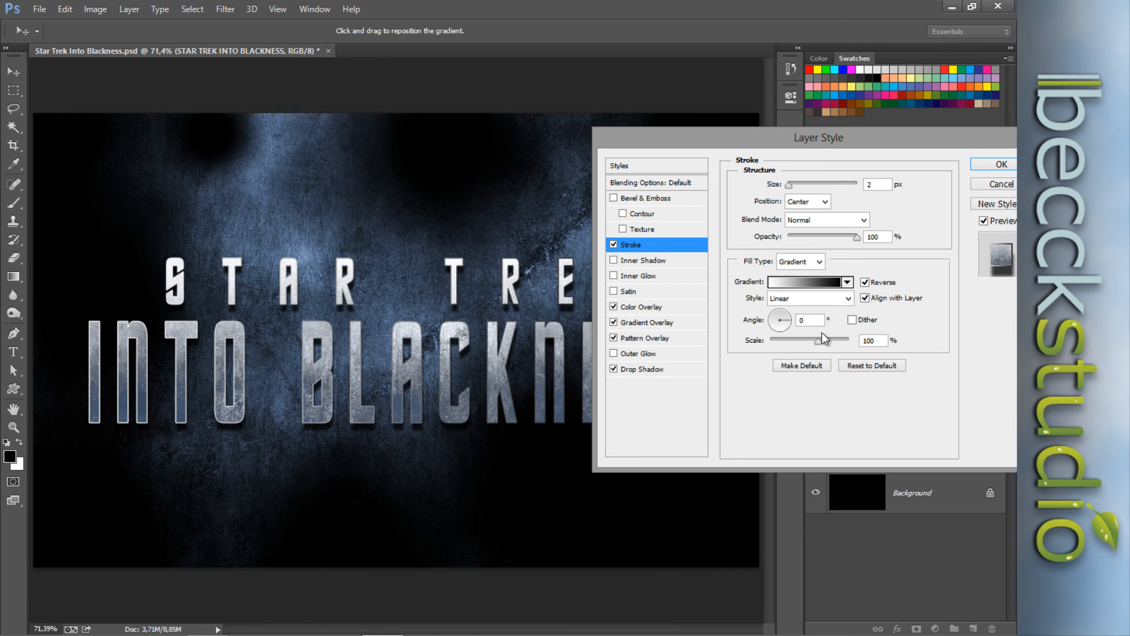
pyautogui.moveTo(818, 341); pyautogui.dragTo(875, 345)
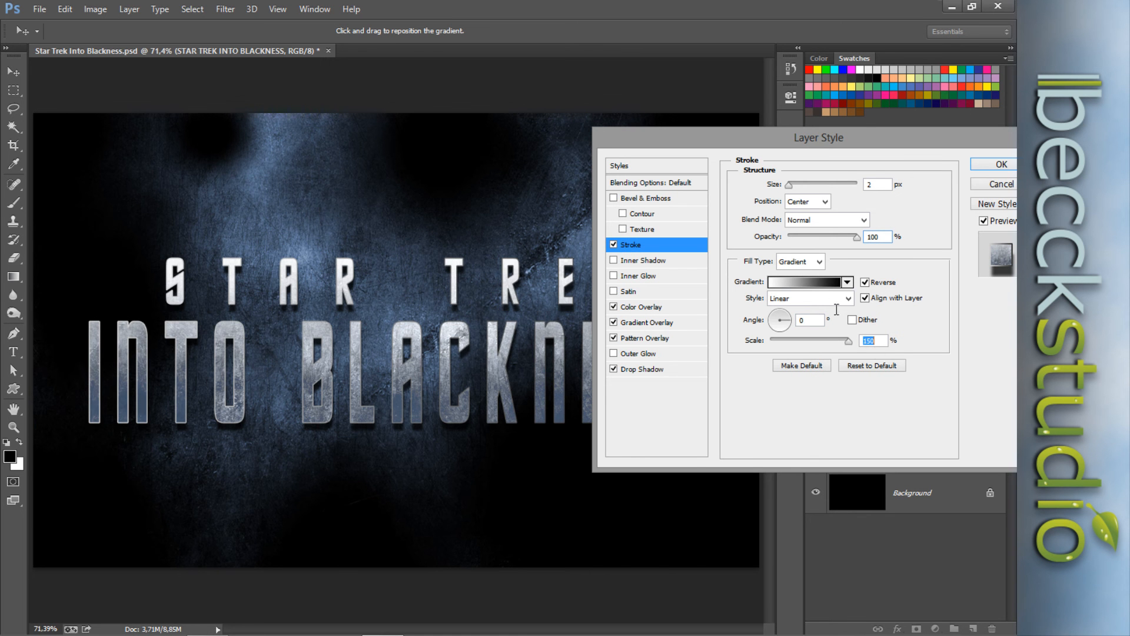
pyautogui.moveTo(865, 130); pyautogui.dragTo(895, 186)
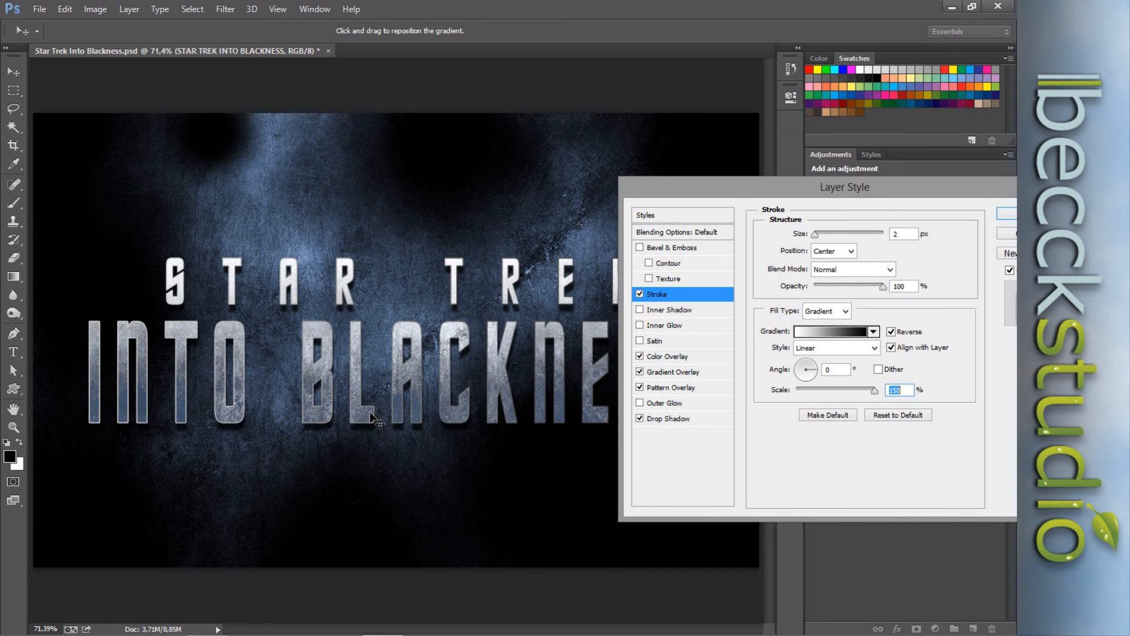
# Try angles of about -42° and -110° for the stroke's gradient and settle on 90°, keeping Reverse enabled
pyautogui.click(815, 372)
pyautogui.click(815, 376)
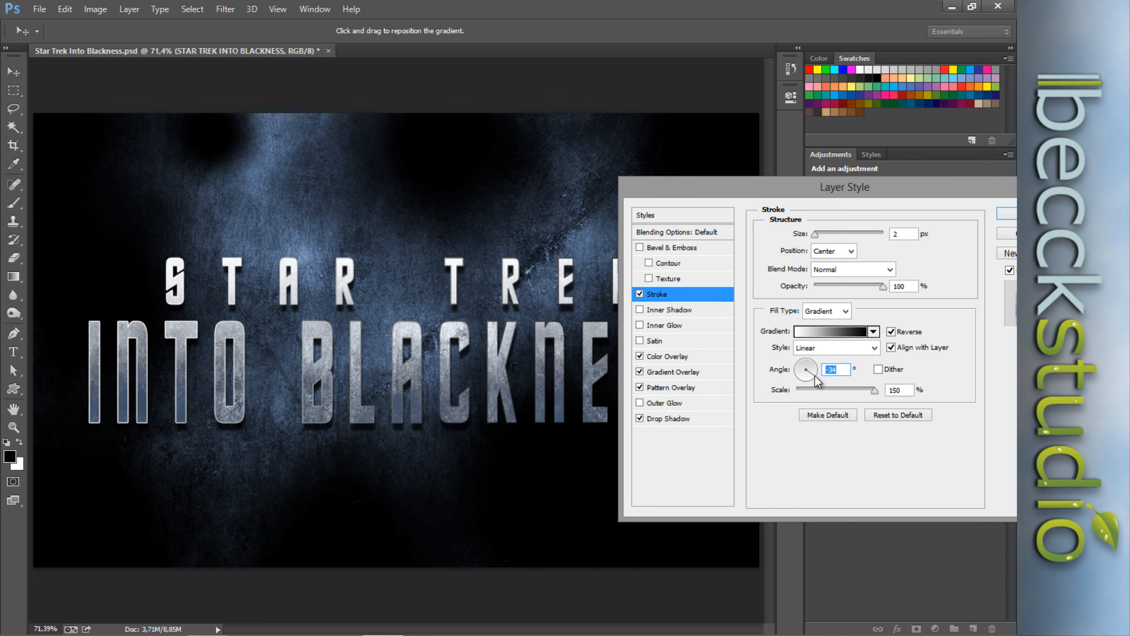
pyautogui.click(815, 378)
pyautogui.moveTo(365, 404)
pyautogui.mouseDown()
pyautogui.moveTo(468, 418)
pyautogui.moveTo(427, 418)
pyautogui.moveTo(445, 421)
pyautogui.mouseUp()
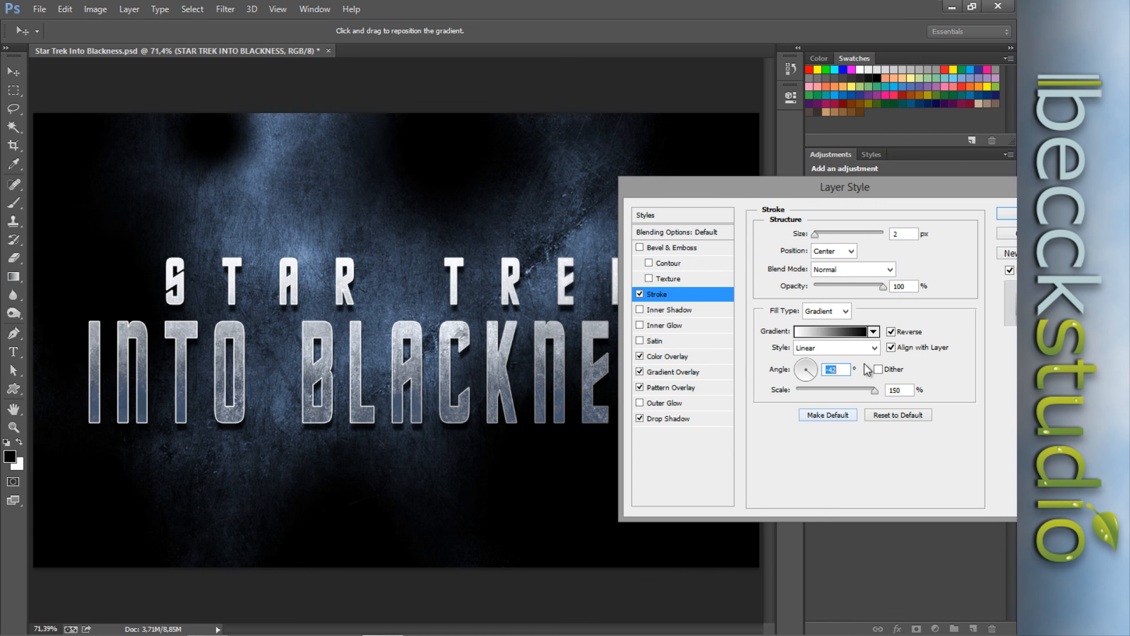
pyautogui.click(891, 332)
pyautogui.click(891, 332)
pyautogui.moveTo(845, 187); pyautogui.dragTo(812, 127)
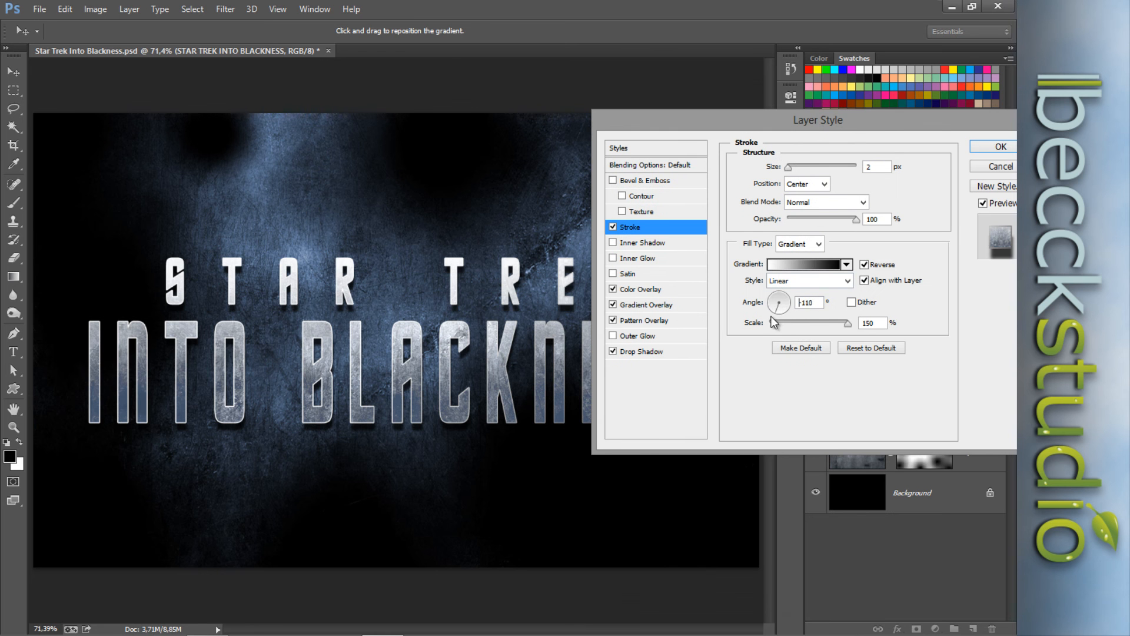
pyautogui.moveTo(783, 310)
pyautogui.mouseDown()
pyautogui.moveTo(771, 314)
pyautogui.moveTo(788, 309)
pyautogui.mouseUp()
pyautogui.moveTo(750, 115); pyautogui.dragTo(797, 72)
pyautogui.moveTo(833, 265); pyautogui.dragTo(825, 253)
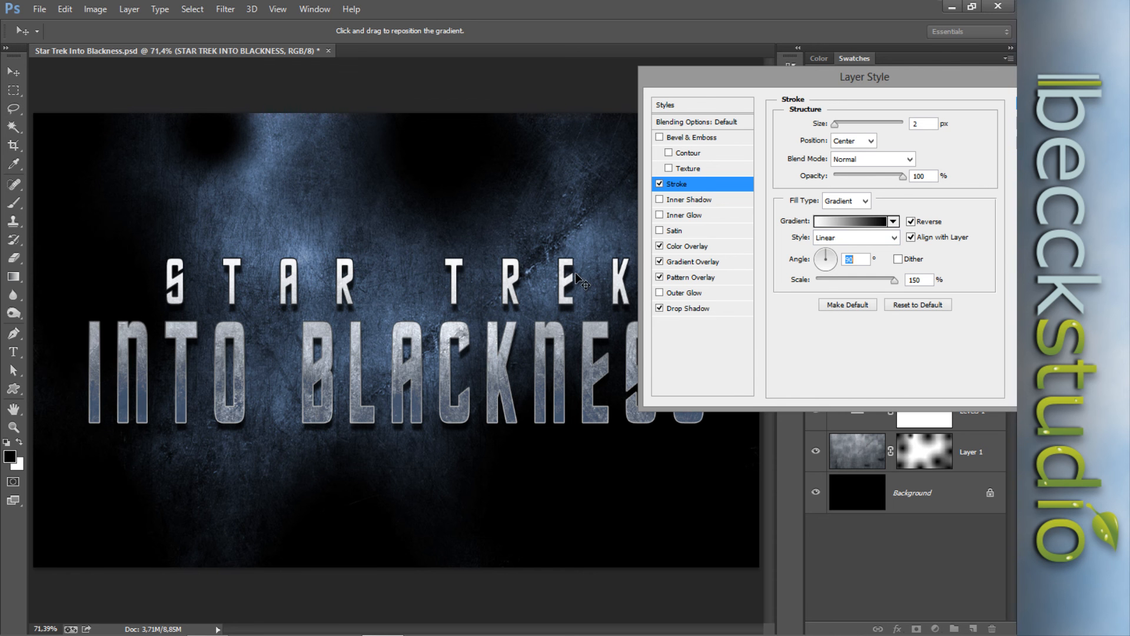
# Check the gradient stroke across the whole title and apply the layer style to the text
pyautogui.moveTo(789, 81); pyautogui.dragTo(781, 161)
pyautogui.moveTo(740, 409); pyautogui.dragTo(652, 226)
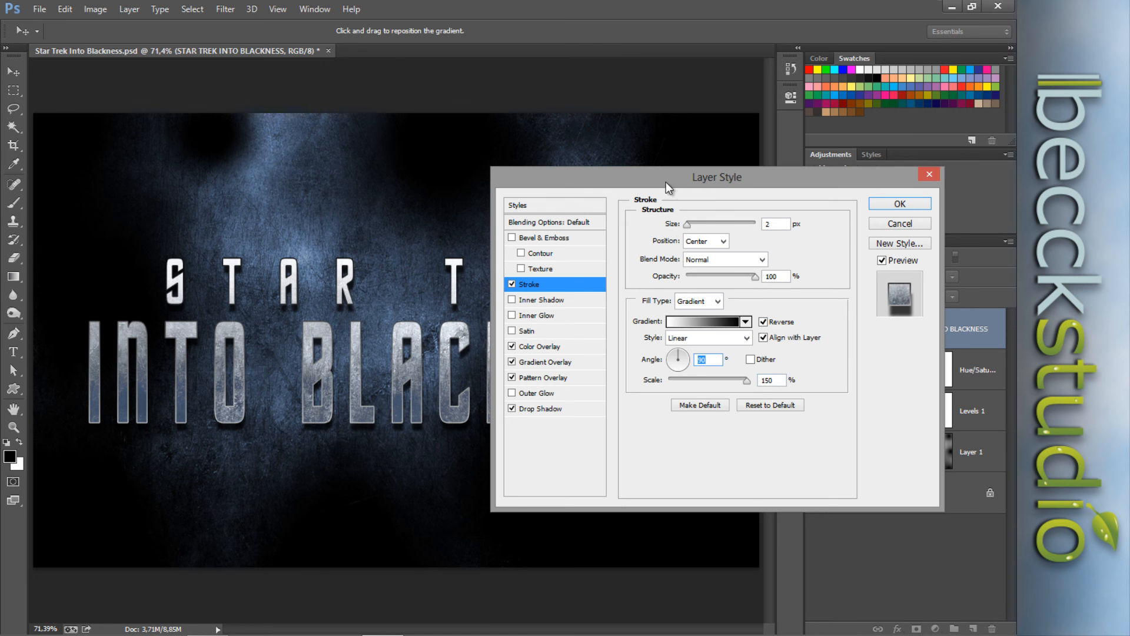
pyautogui.moveTo(667, 186)
pyautogui.mouseDown()
pyautogui.moveTo(769, 478)
pyautogui.moveTo(768, 520)
pyautogui.moveTo(758, 253)
pyautogui.moveTo(701, 316)
pyautogui.moveTo(737, 189)
pyautogui.mouseUp()
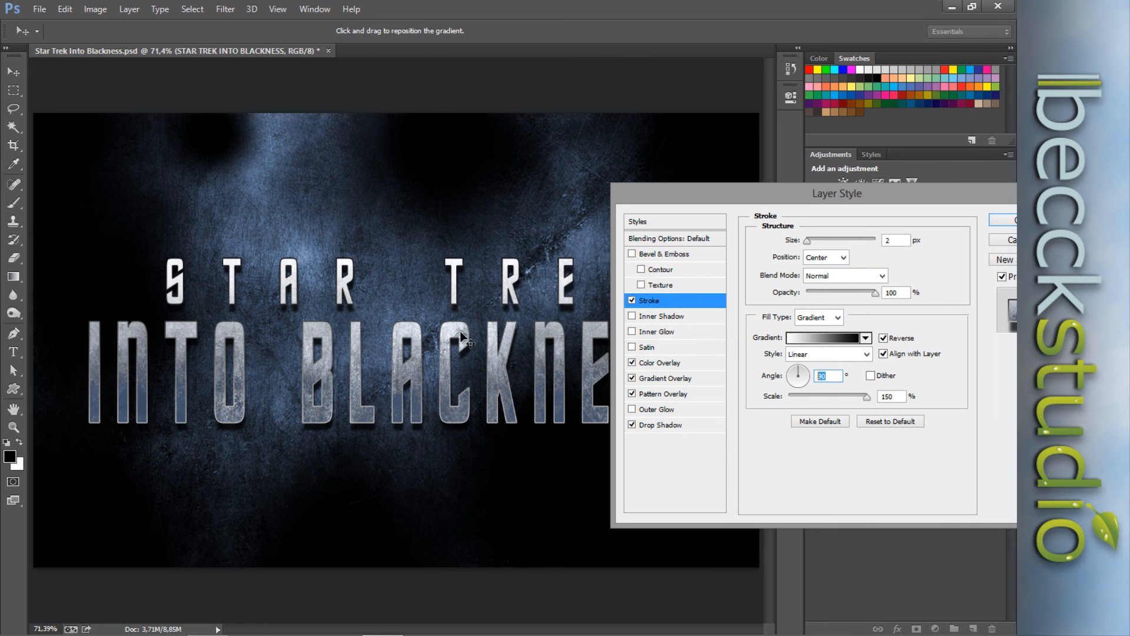
pyautogui.moveTo(848, 206); pyautogui.dragTo(665, 171)
pyautogui.click(836, 187)
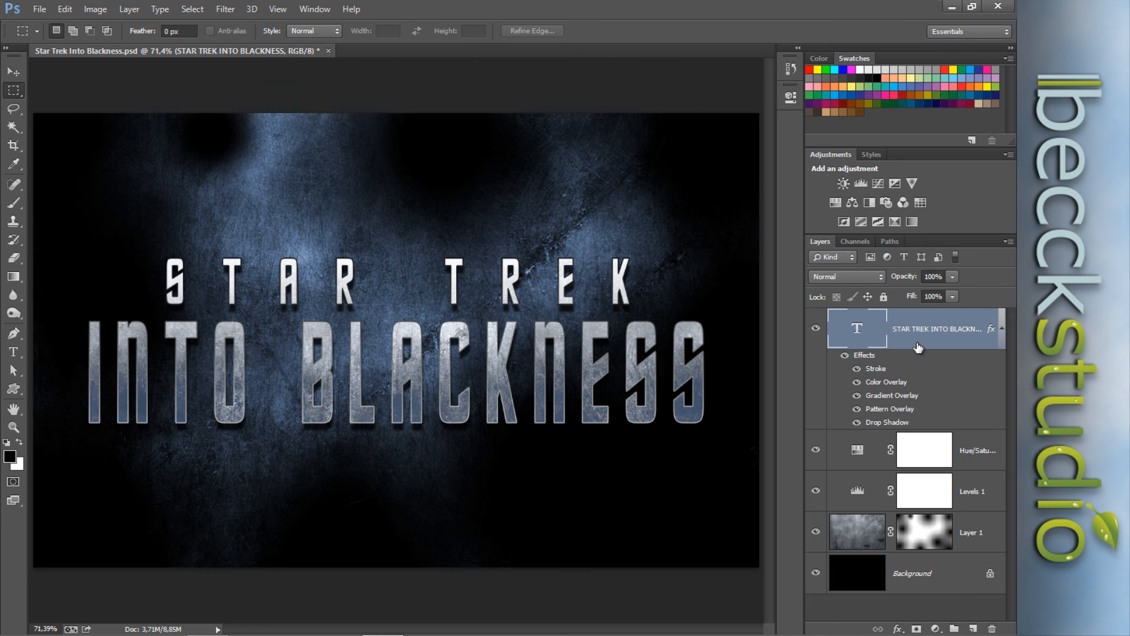
# Duplicate the title text layer, remove all effects from the lower copy, and toggle the upper copy's visibility to compare
pyautogui.moveTo(915, 333); pyautogui.dragTo(961, 334)
pyautogui.hotkey('ctrl', 'j')
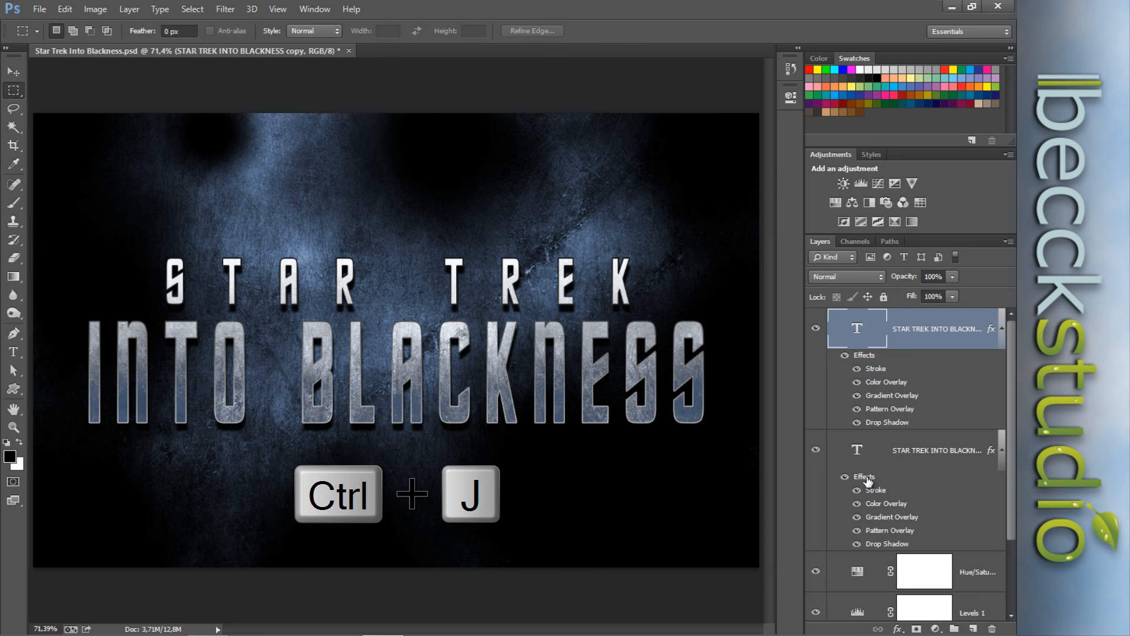
pyautogui.click(903, 454)
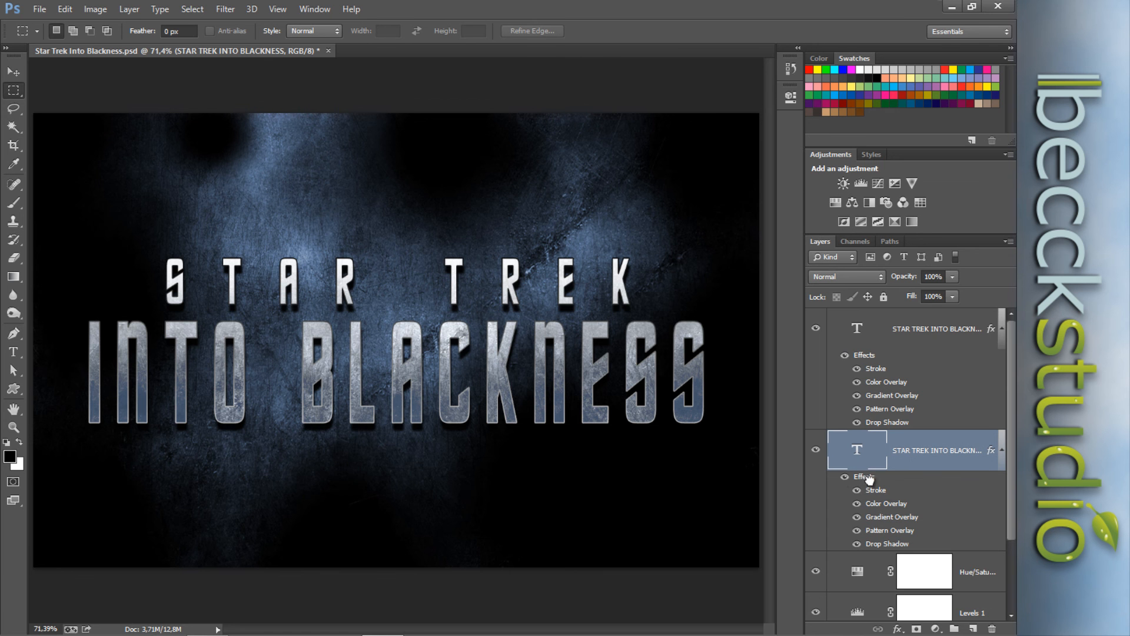
pyautogui.moveTo(870, 479); pyautogui.dragTo(994, 628)
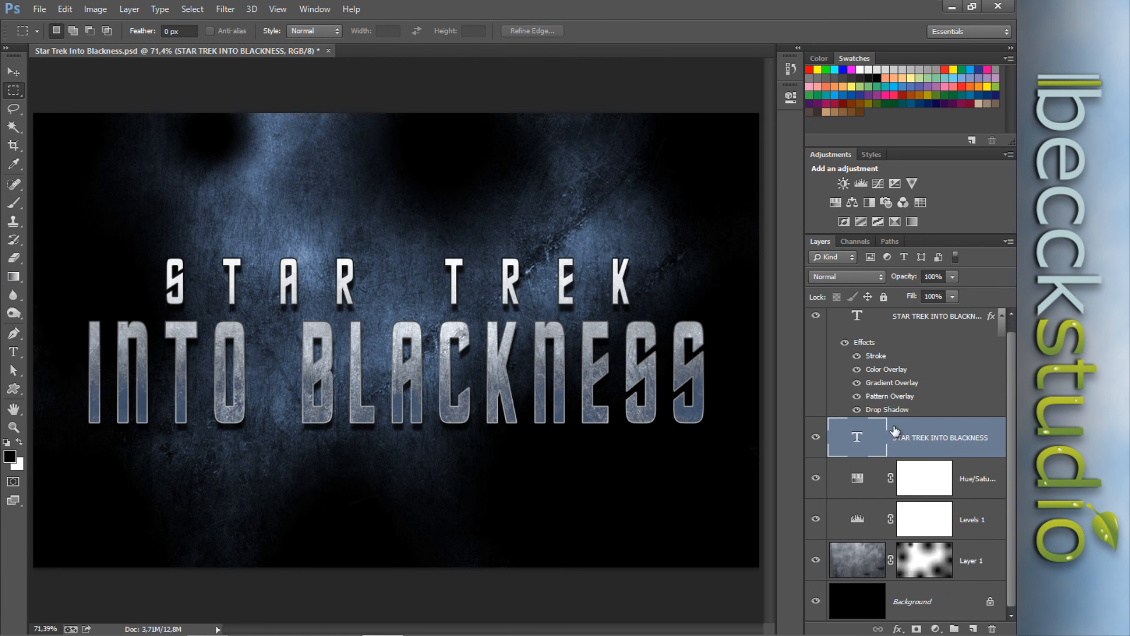
pyautogui.click(815, 318)
pyautogui.click(815, 318)
pyautogui.click(815, 318)
# Add Bevel & Emboss to the lower title text layer with the Outer Bevel style
pyautogui.doubleClick(998, 433)
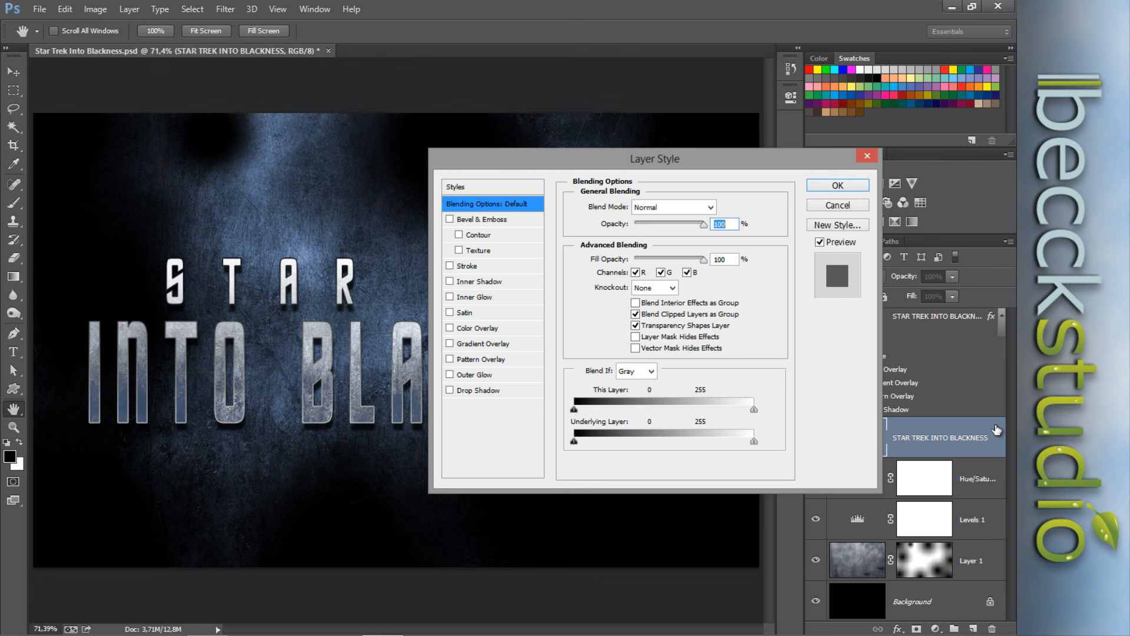
pyautogui.moveTo(670, 161); pyautogui.dragTo(837, 191)
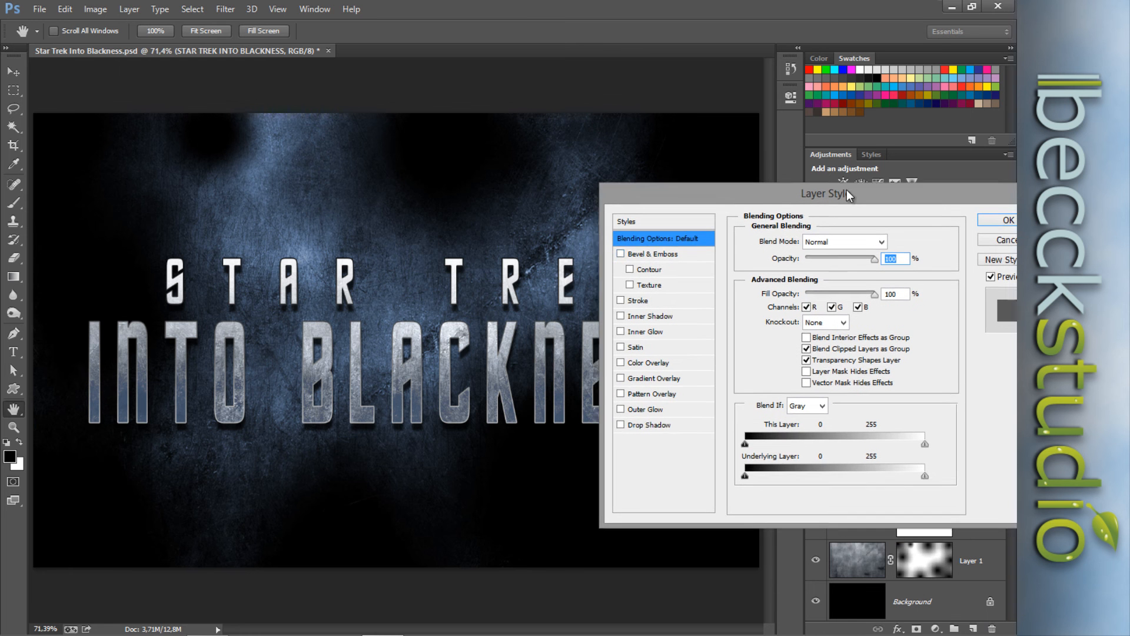
pyautogui.click(637, 249)
pyautogui.moveTo(748, 189); pyautogui.dragTo(657, 139)
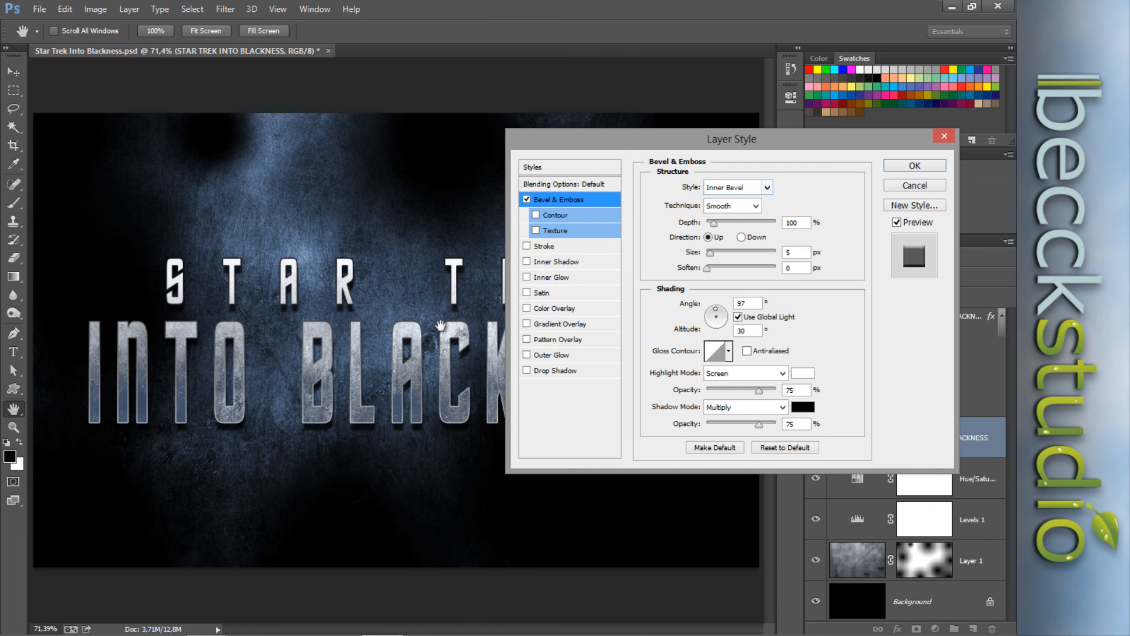
pyautogui.click(768, 188)
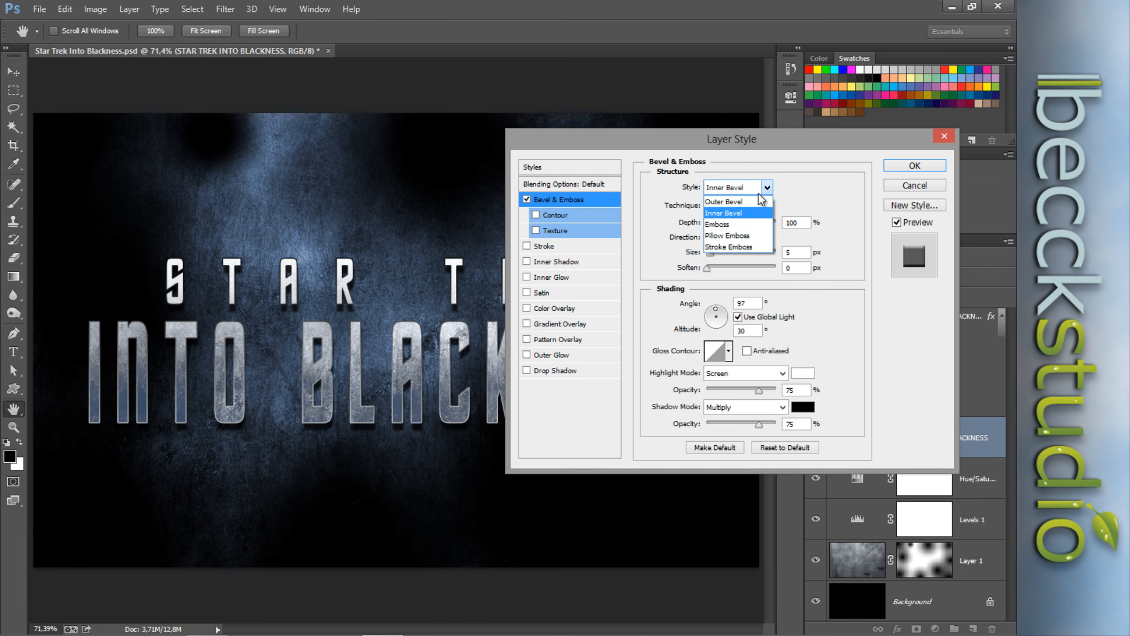
pyautogui.click(755, 203)
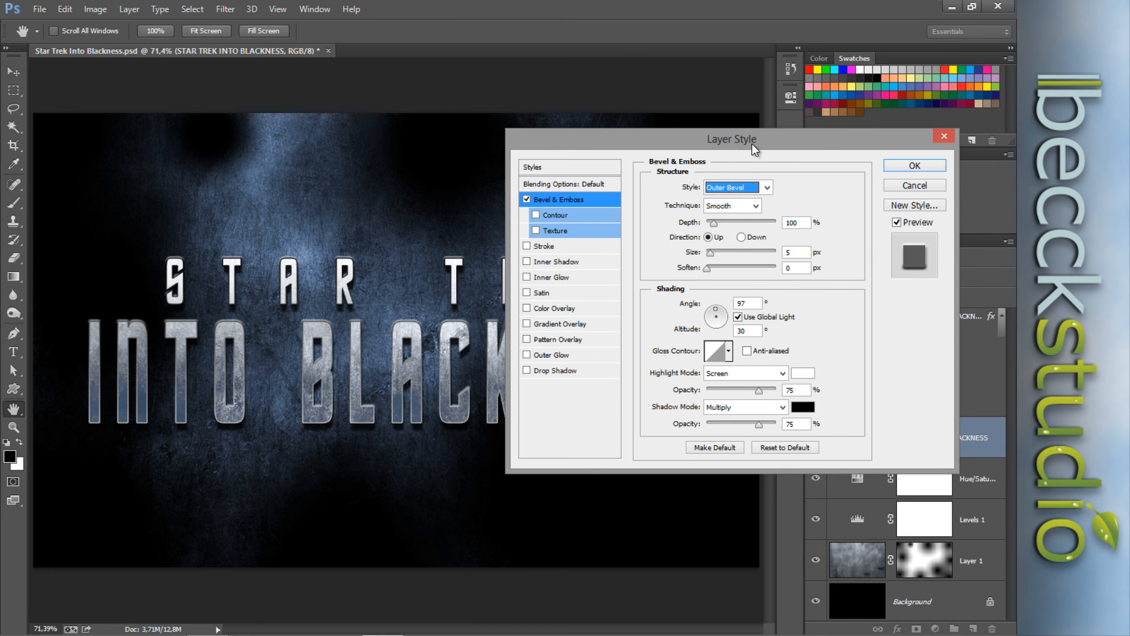
# Set the bevel's technique to Chisel Hard and its size to 3 px, and apply the layer style
pyautogui.moveTo(752, 146); pyautogui.dragTo(829, 139)
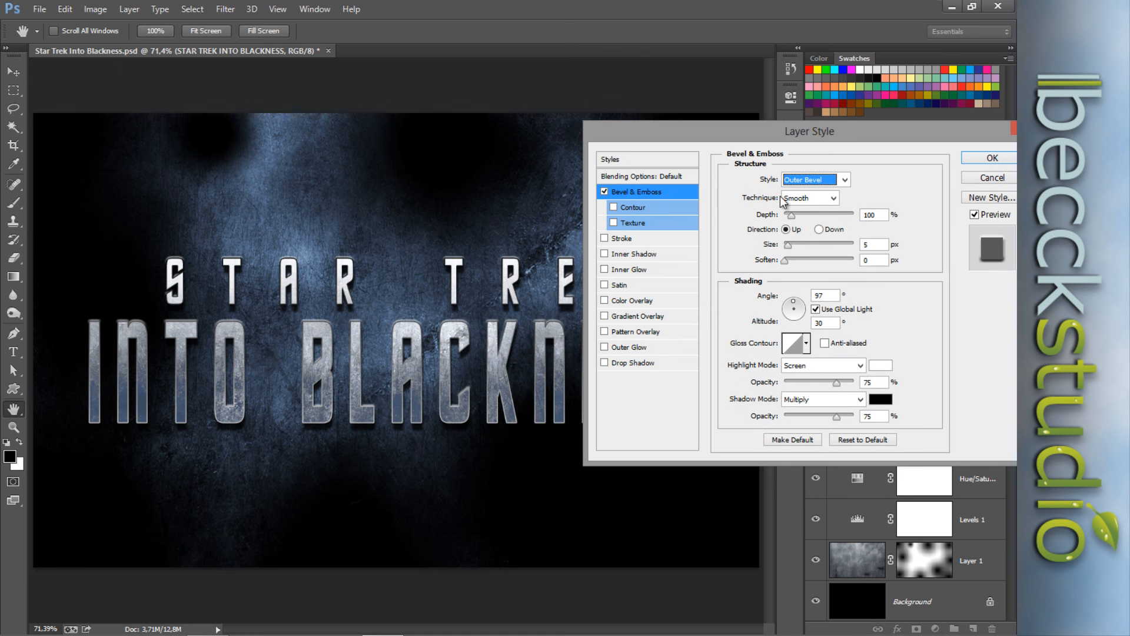
pyautogui.click(833, 199)
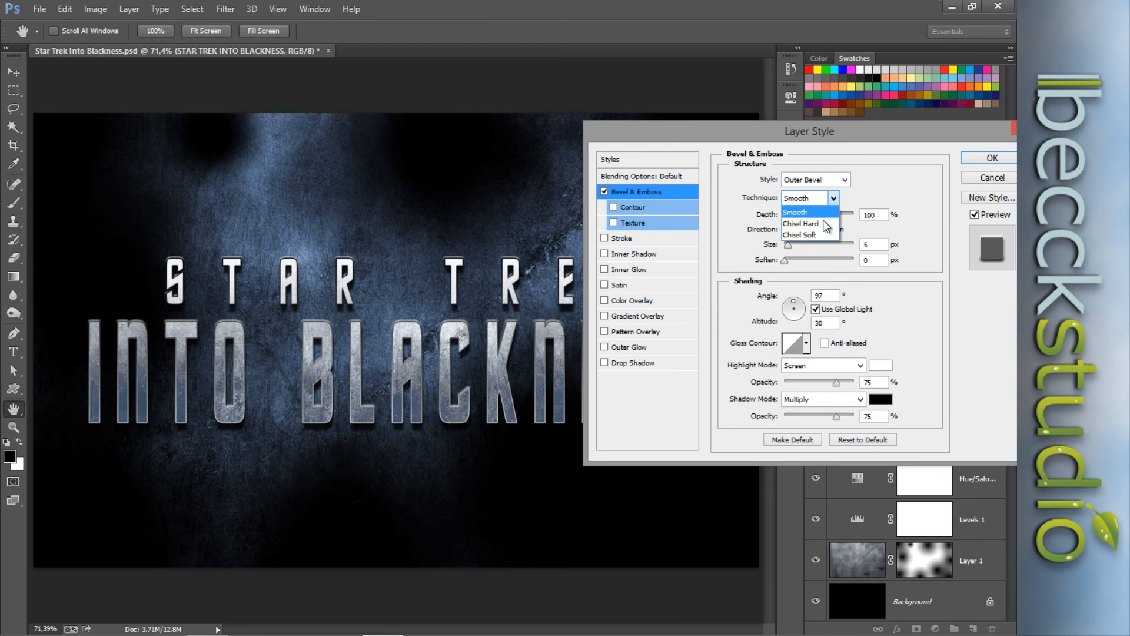
pyautogui.click(827, 224)
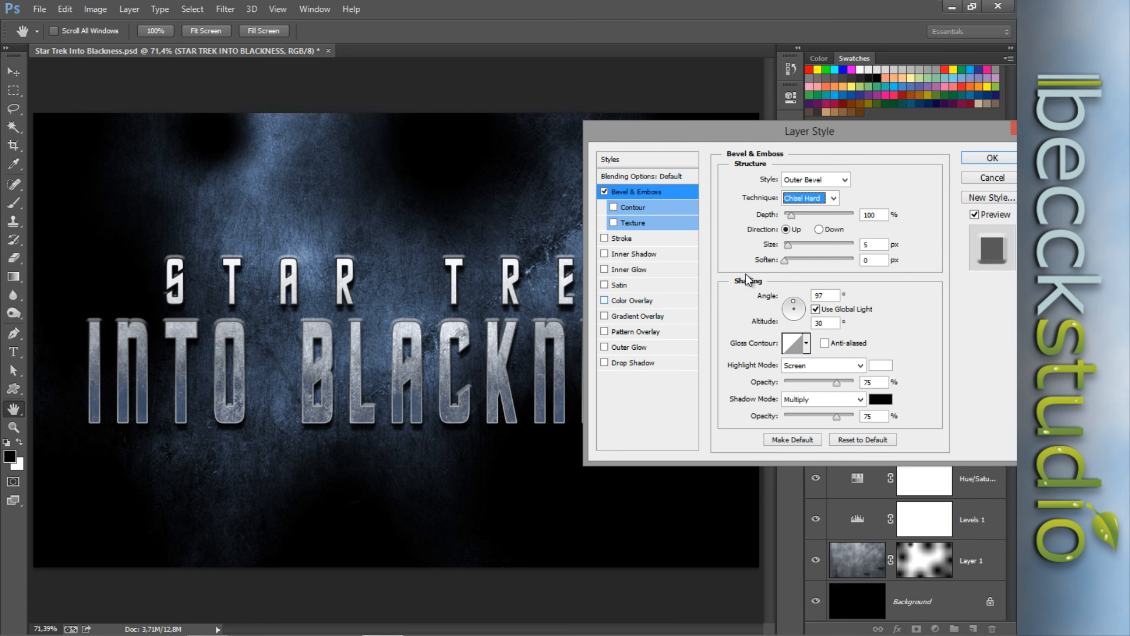
pyautogui.click(862, 245)
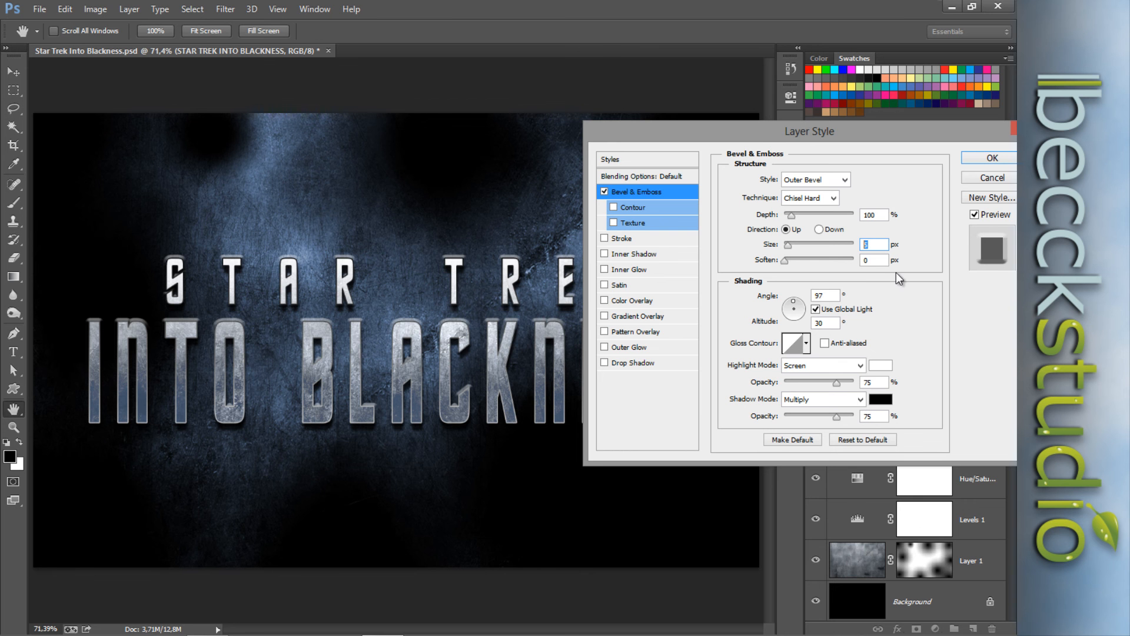
pyautogui.write('3')
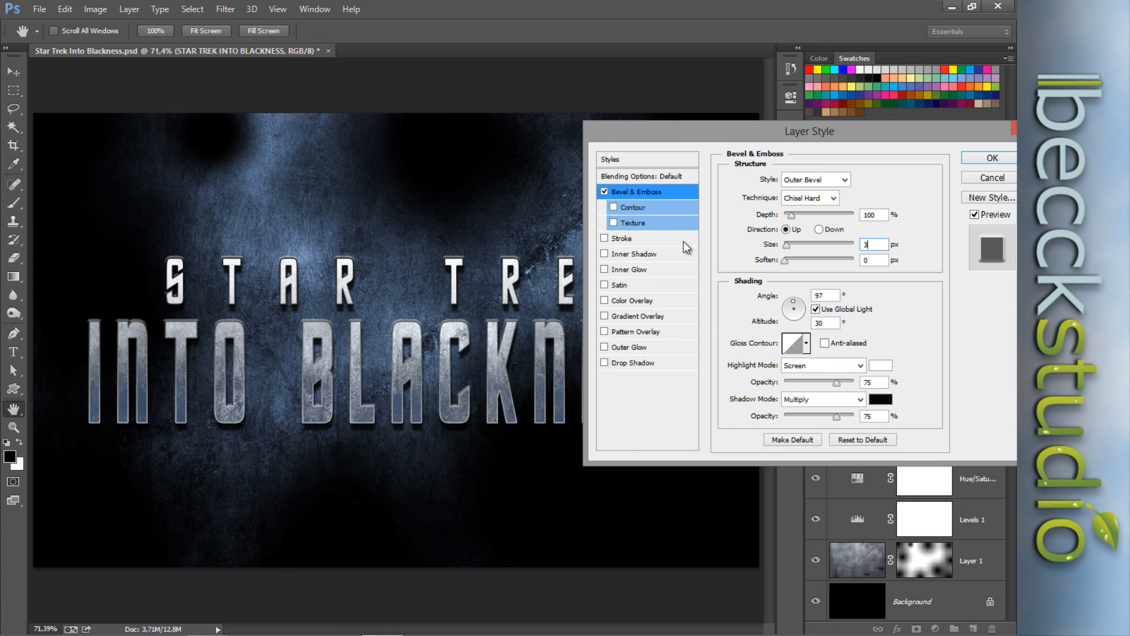
pyautogui.click(982, 159)
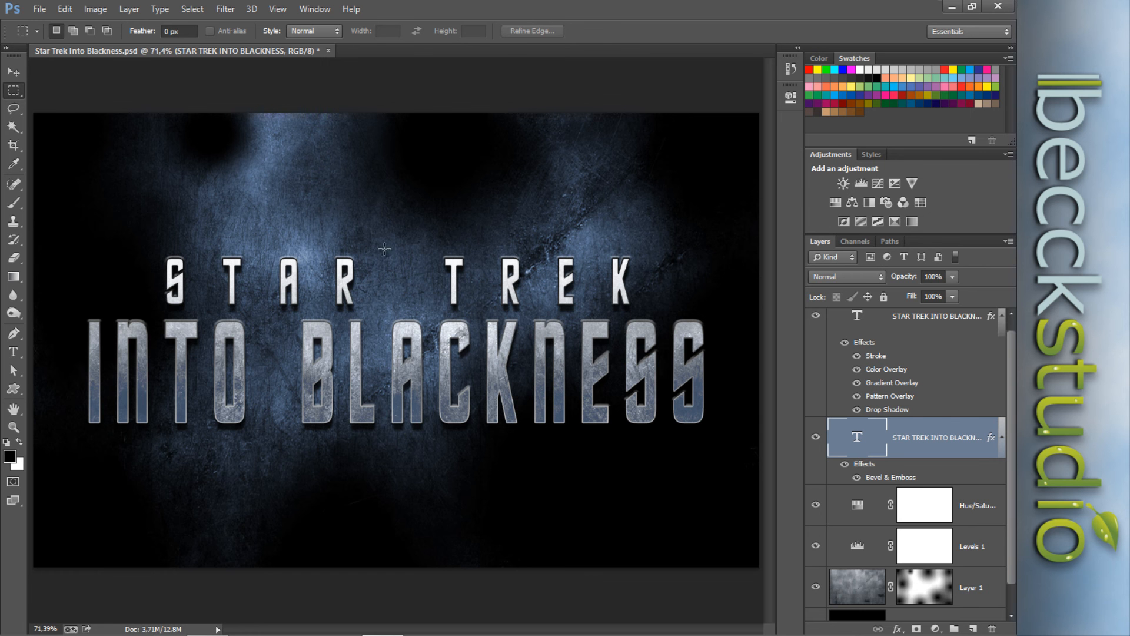
# Load the lower title text's outline as a selection and expand it by 6 pixels
pyautogui.keyDown('ctrl'); pyautogui.click(859, 441); pyautogui.keyUp('ctrl')
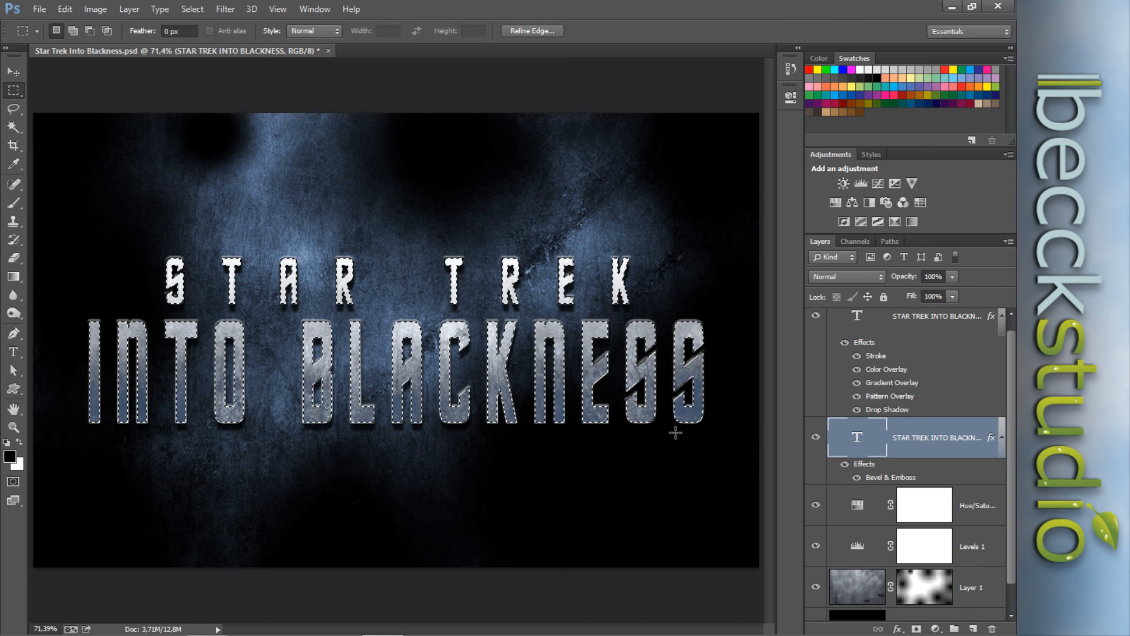
pyautogui.press('z')
pyautogui.moveTo(550, 464); pyautogui.dragTo(501, 347)
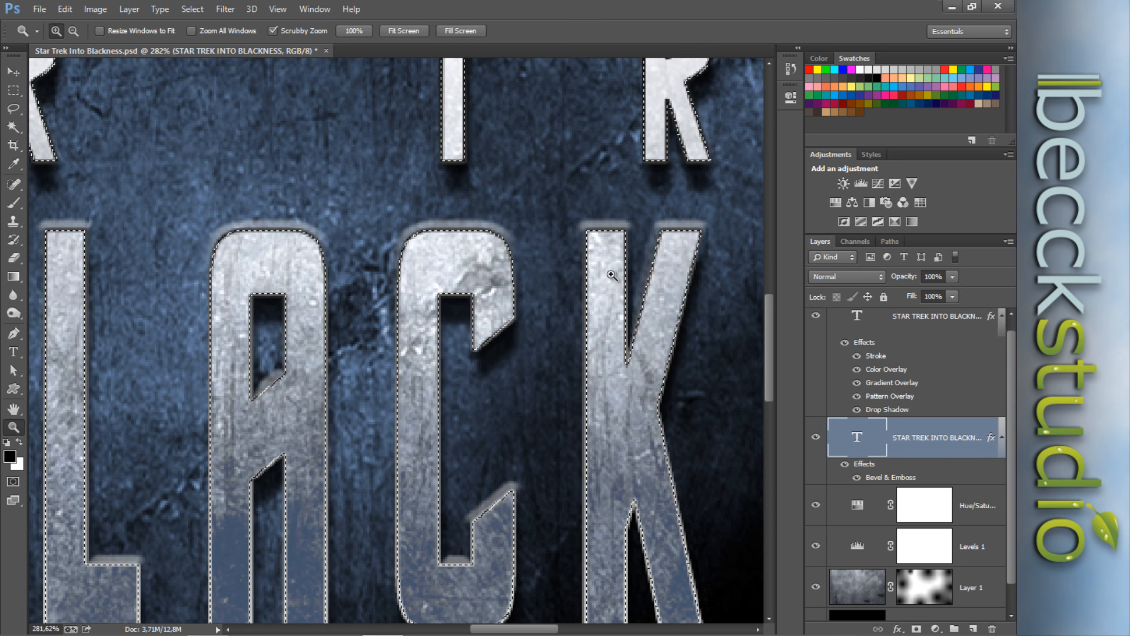
pyautogui.click(193, 9)
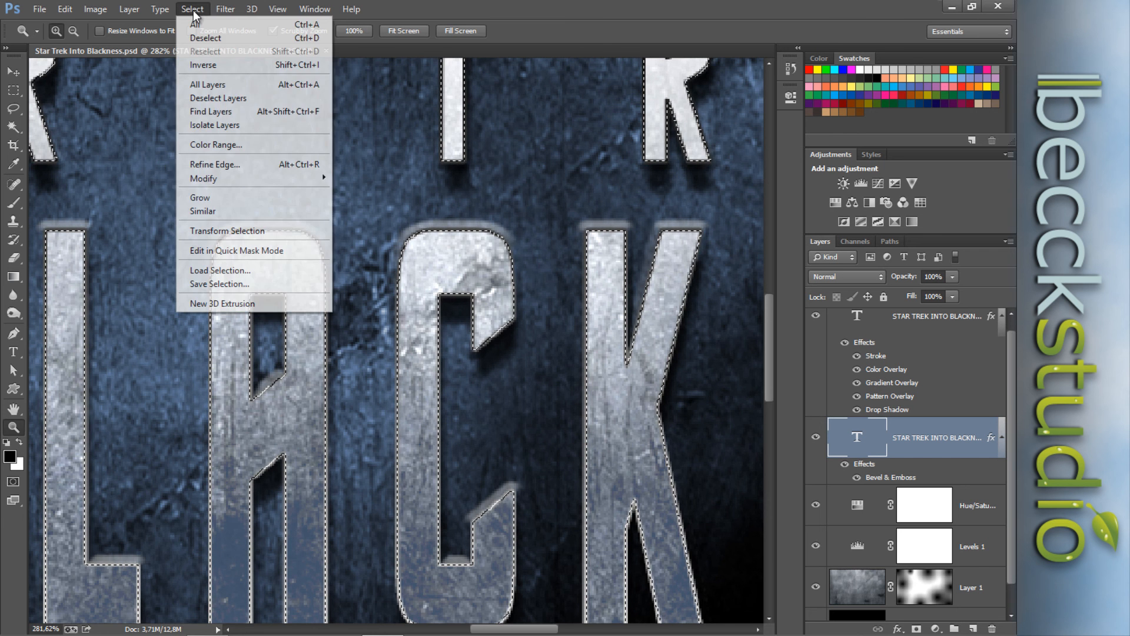
pyautogui.moveTo(291, 180)
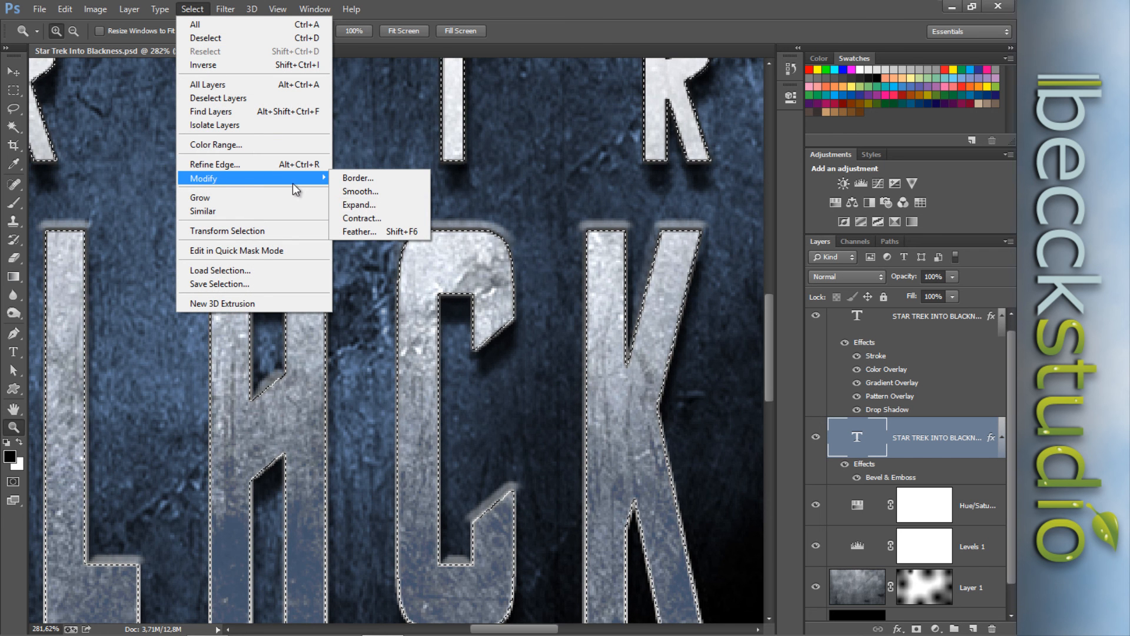
pyautogui.click(387, 206)
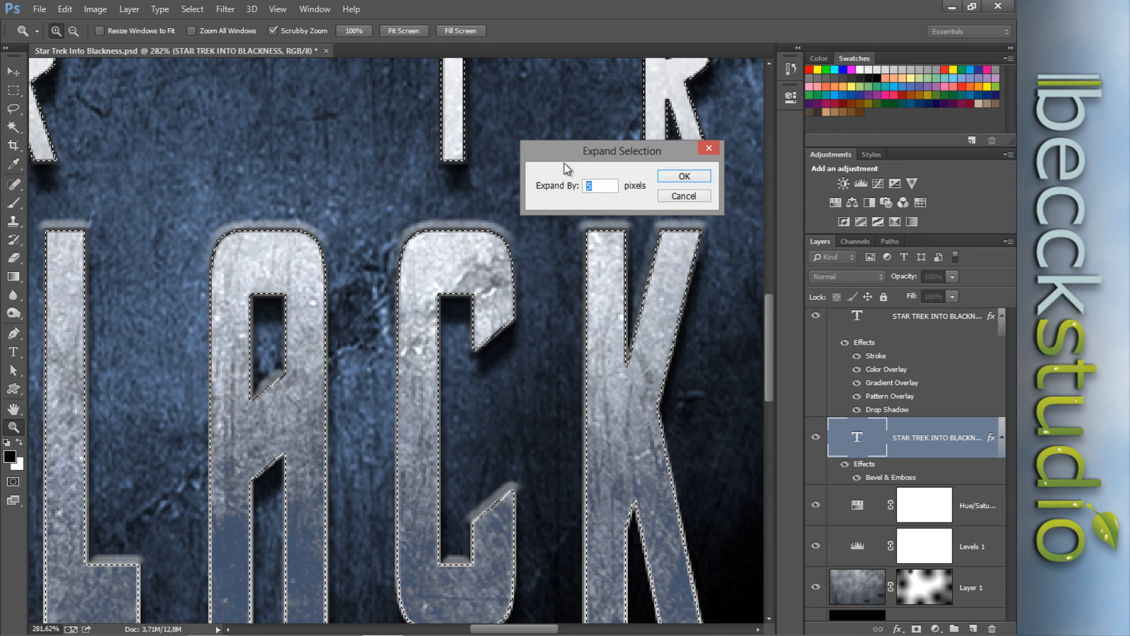
pyautogui.moveTo(581, 158); pyautogui.dragTo(633, 162)
pyautogui.click(640, 191)
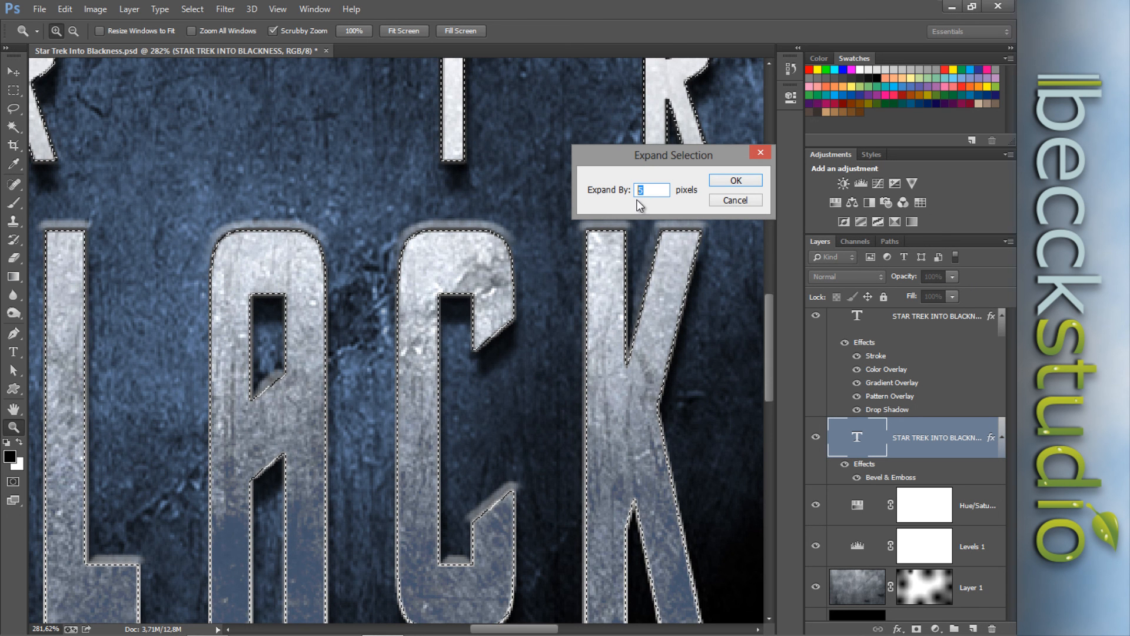
pyautogui.write('6')
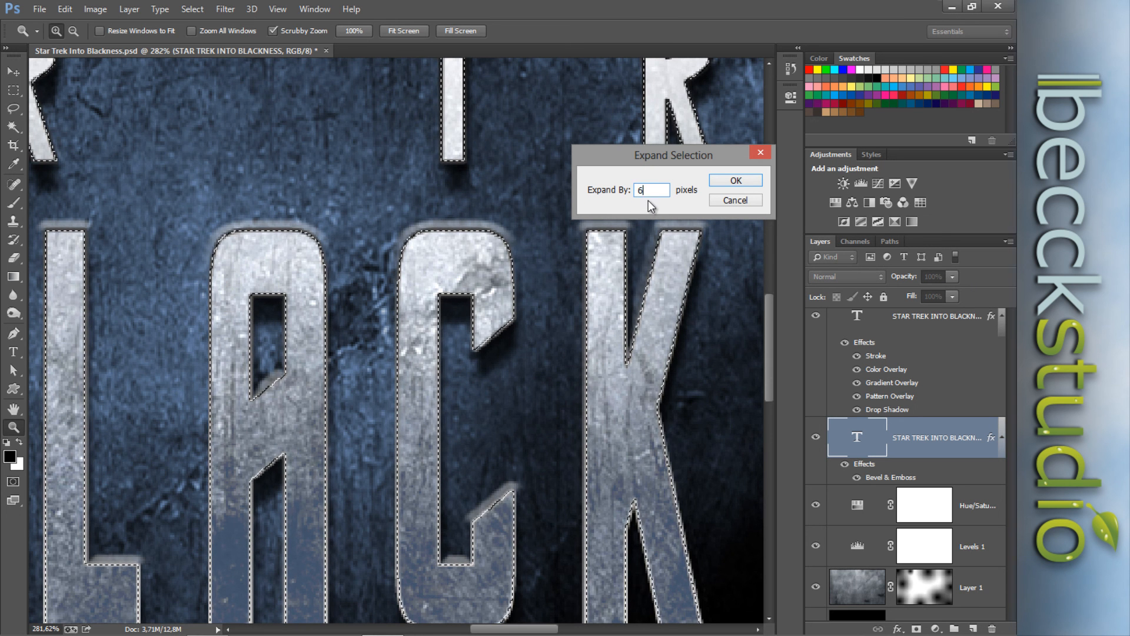
pyautogui.click(728, 182)
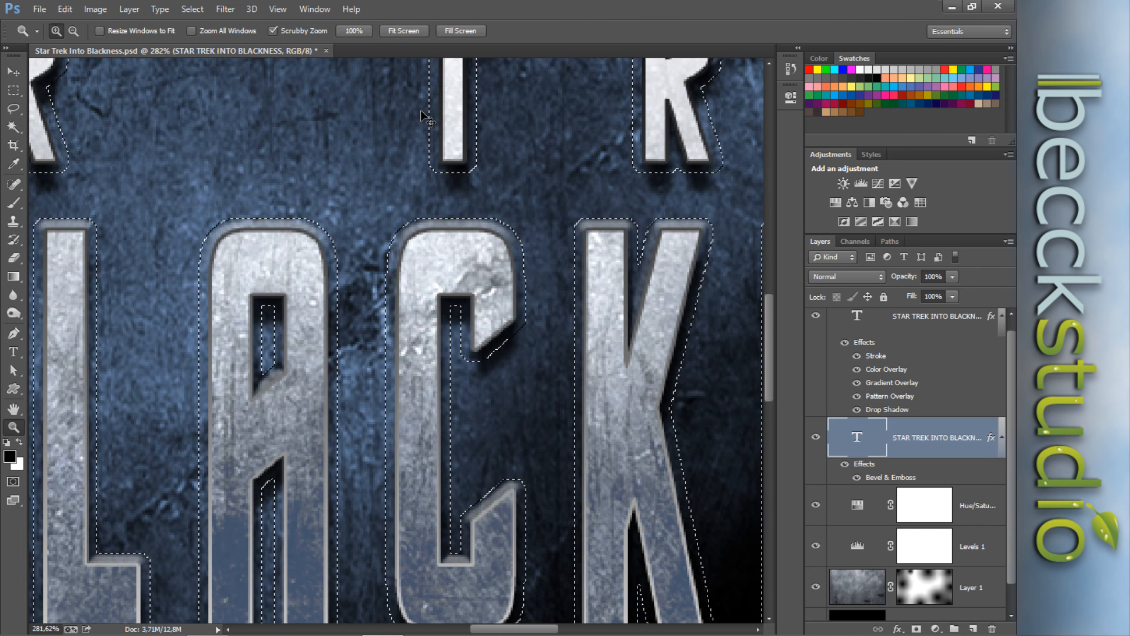
# Create a new layer beneath the lower title text, fill the expanded selection with black at 100% opacity, and deselect
pyautogui.hotkey('ctrl', '0')
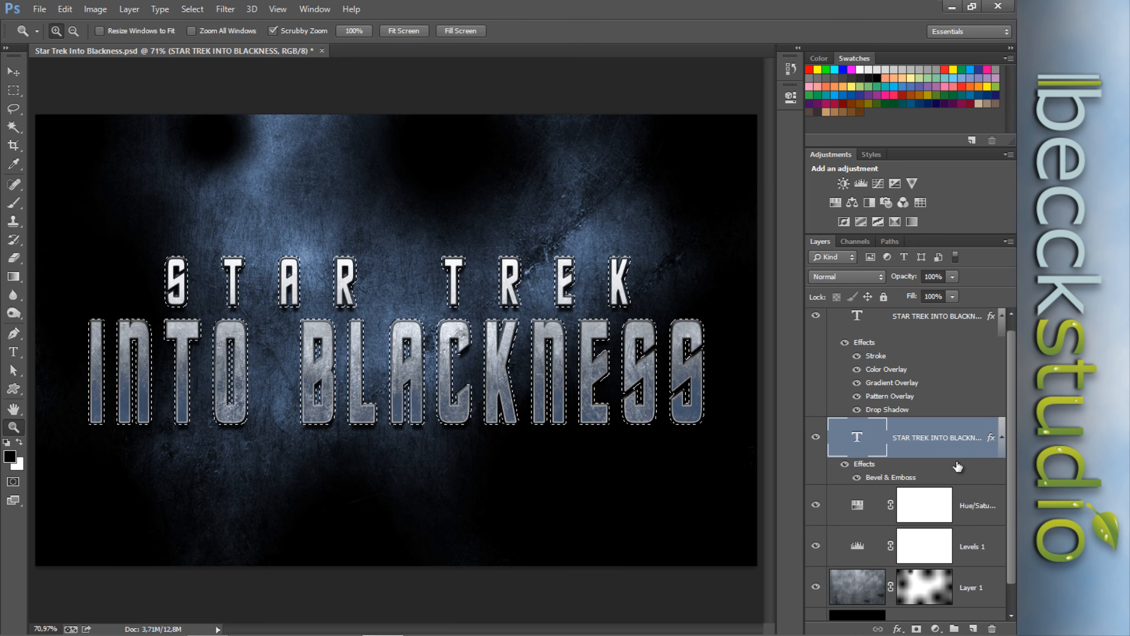
pyautogui.keyDown('ctrl'); pyautogui.click(974, 629); pyautogui.keyUp('ctrl')
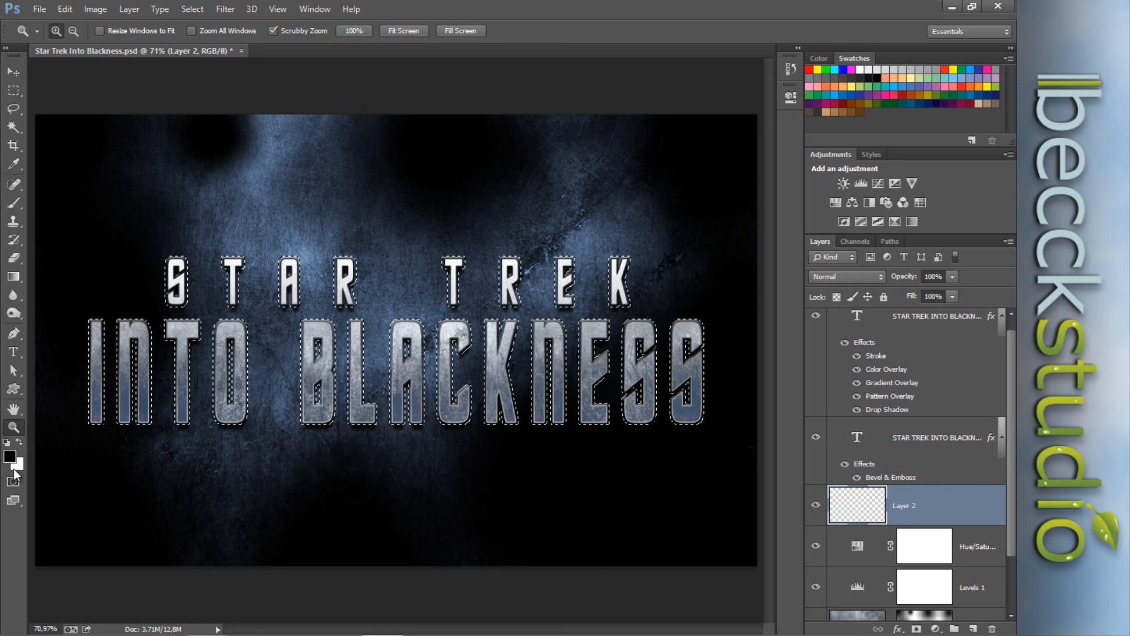
pyautogui.hotkey('shift', 'BackSpace')
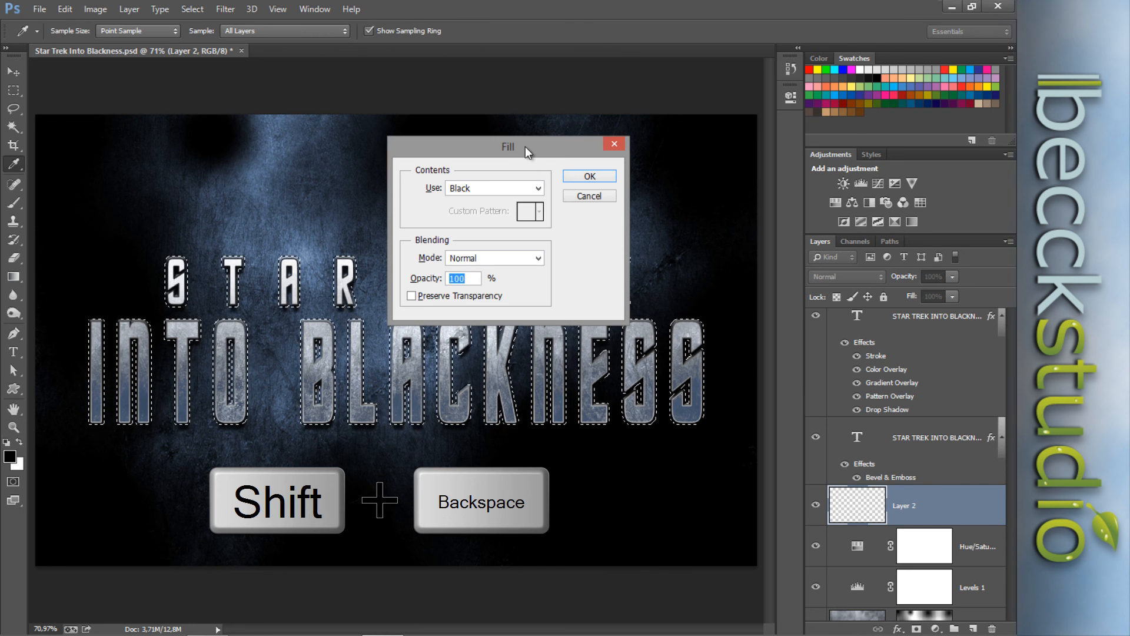
pyautogui.moveTo(527, 153); pyautogui.dragTo(524, 201)
pyautogui.click(535, 234)
pyautogui.click(469, 237)
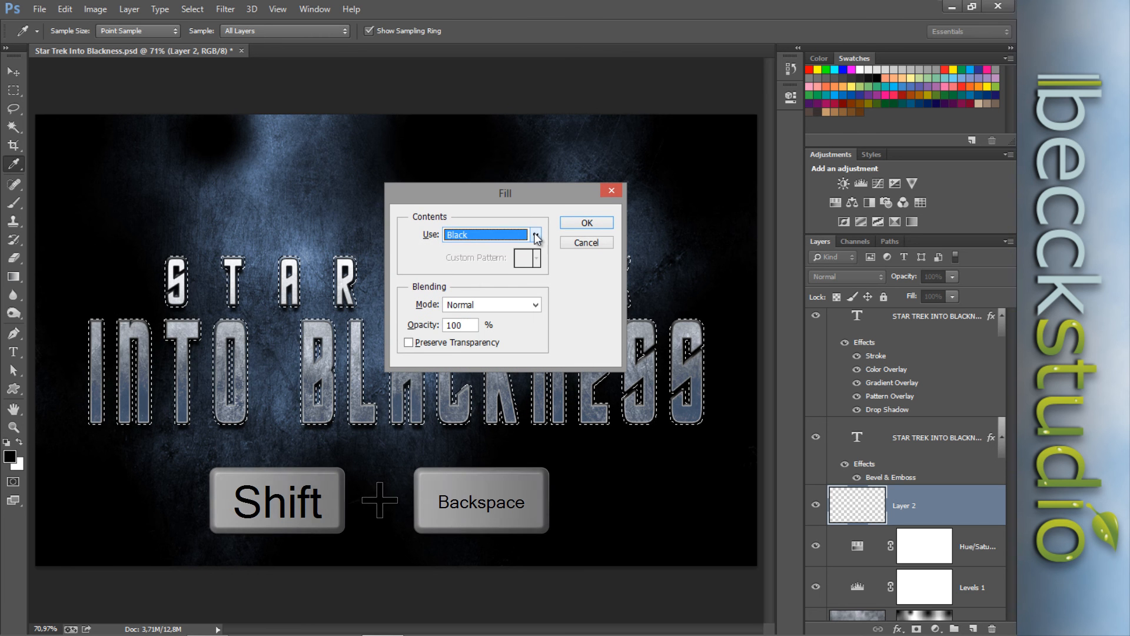
pyautogui.click(595, 223)
pyautogui.press('z')
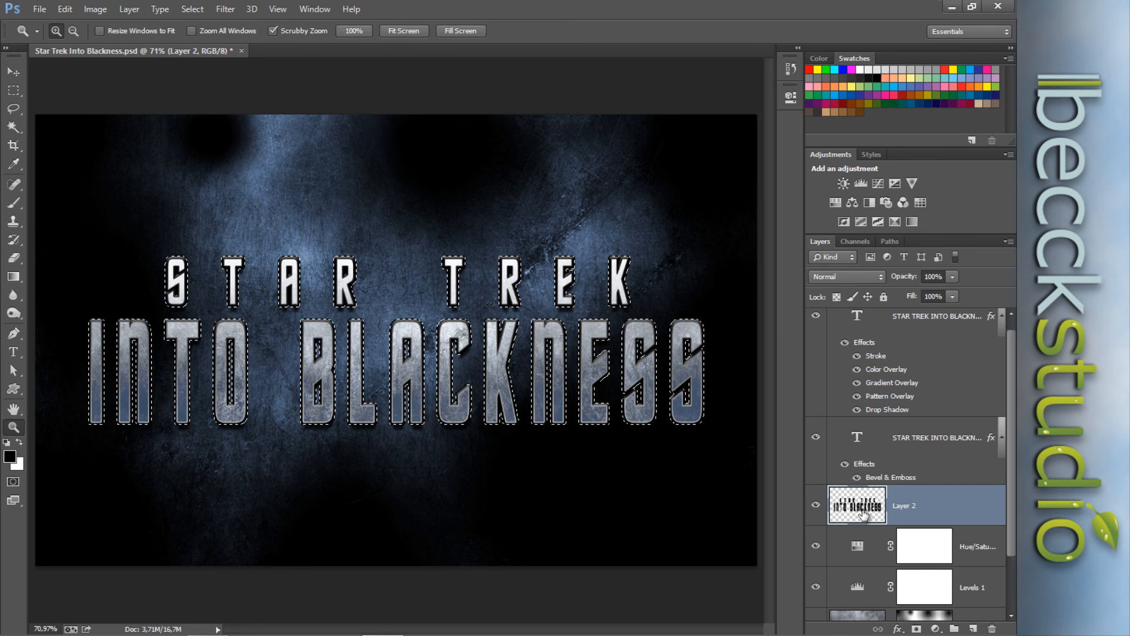
pyautogui.hotkey('ctrl', 'd')
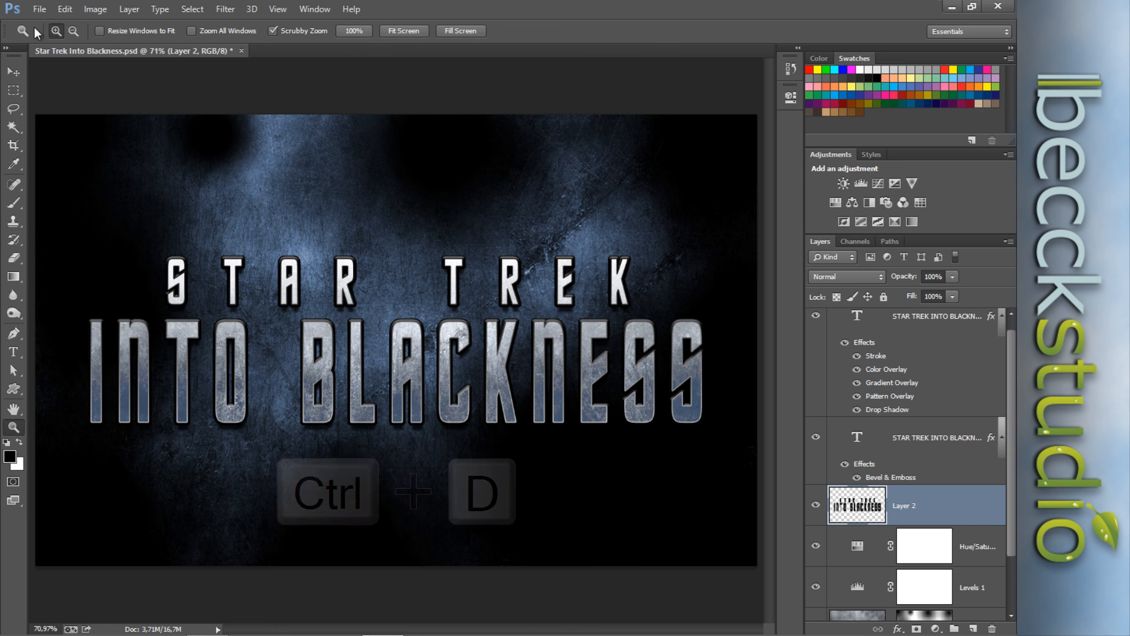
# Stretch the black lettering layer downward to about 105.9% height with Content-Aware Scale, keeping its width at 100%
pyautogui.click(65, 9)
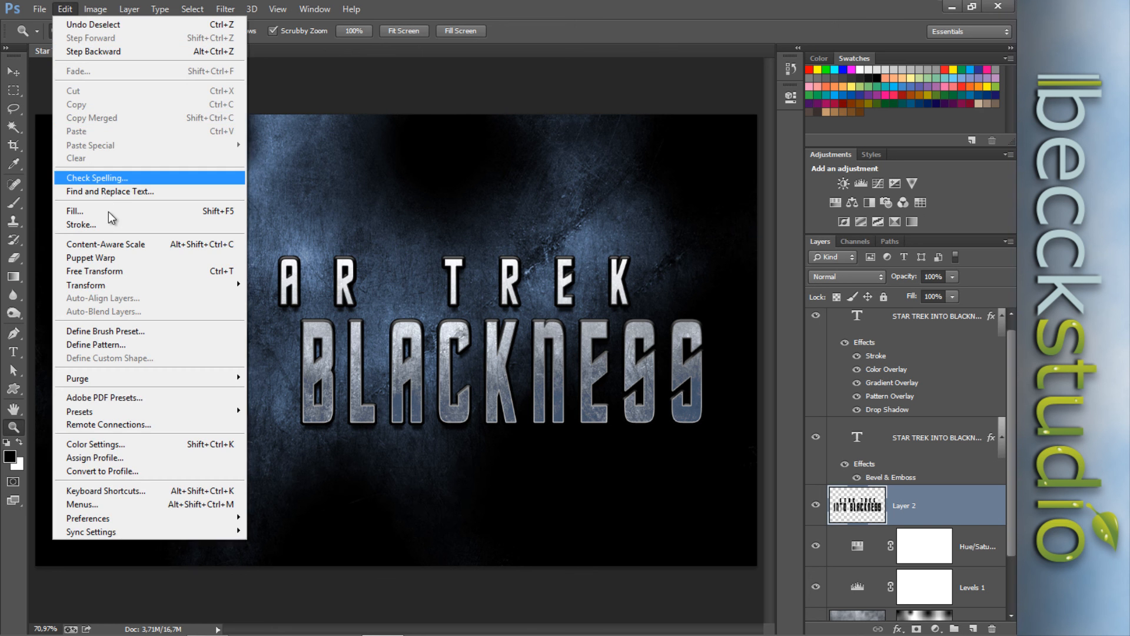
pyautogui.click(147, 246)
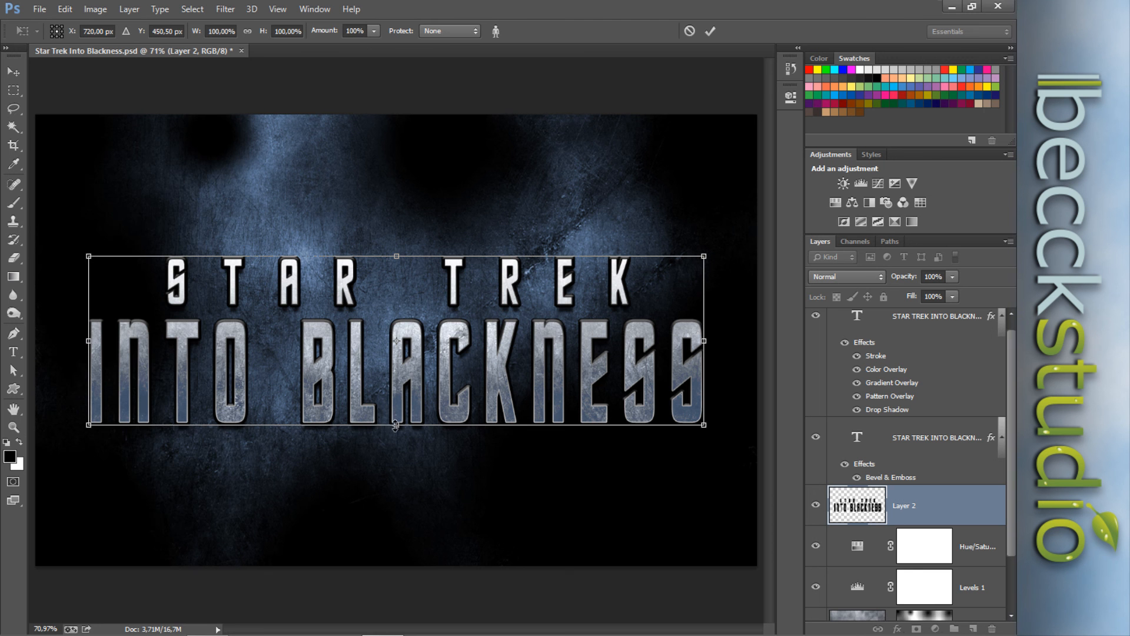
pyautogui.moveTo(395, 428); pyautogui.dragTo(396, 435)
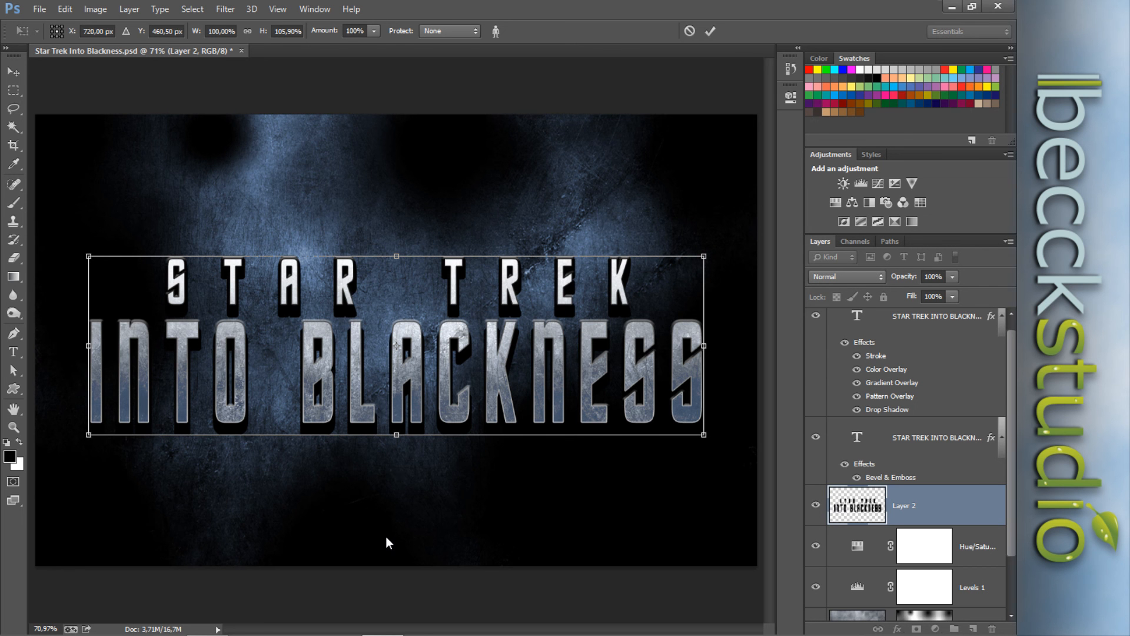
pyautogui.press('Return')
pyautogui.press('z')
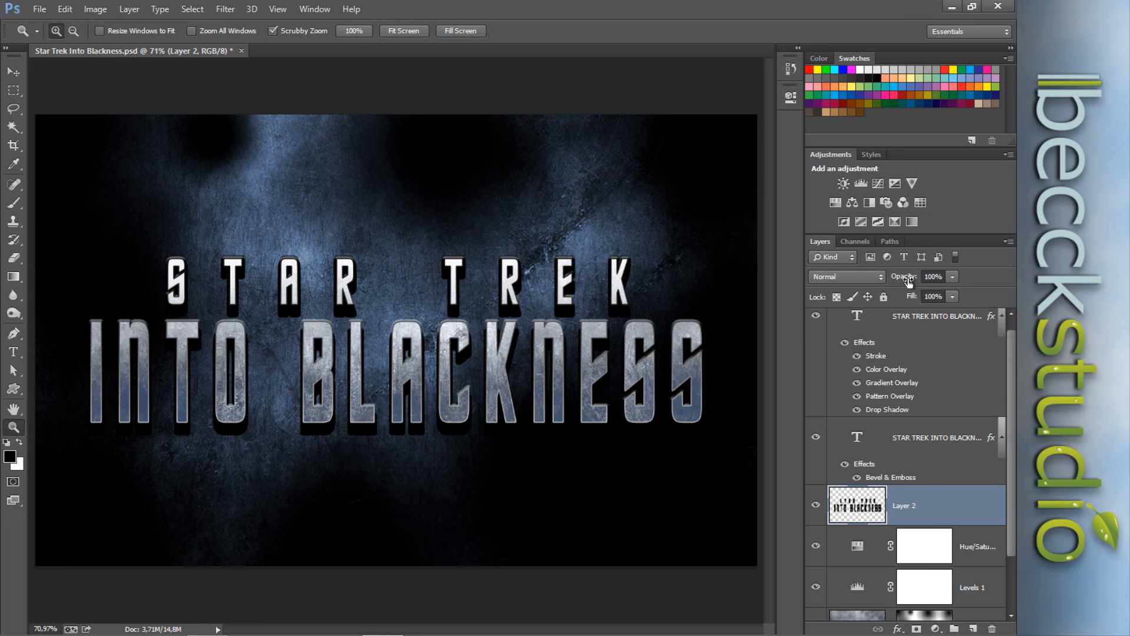
# Lower the opacity of the black lettering layer behind the title to 96%
pyautogui.moveTo(908, 281); pyautogui.dragTo(907, 282)
pyautogui.scroll(1, 1008, 388)
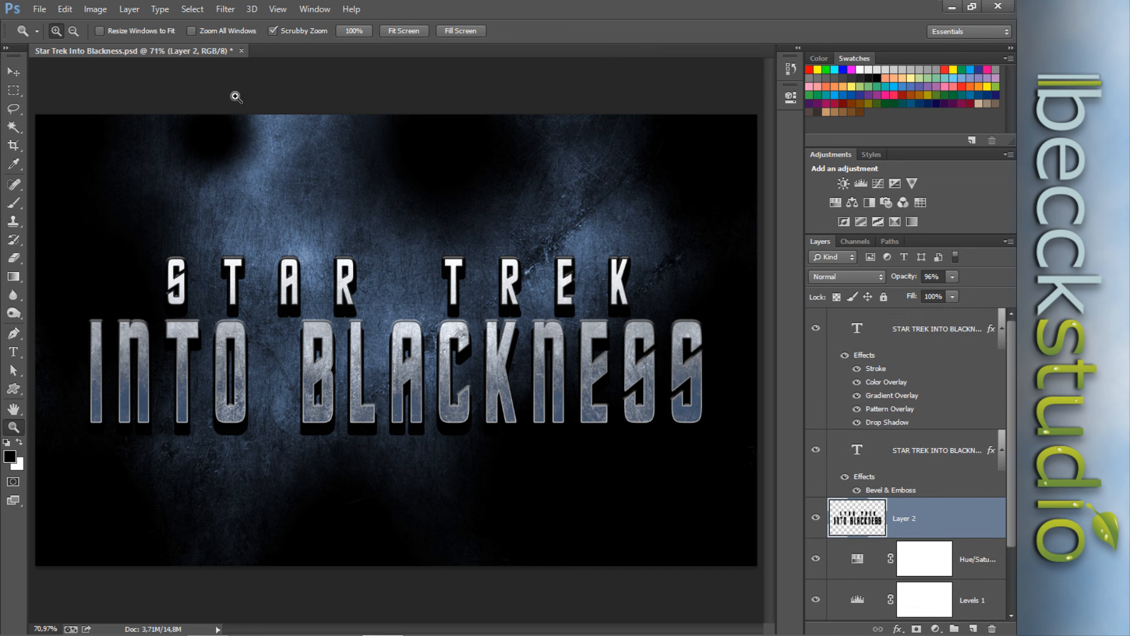
pyautogui.click(13, 72)
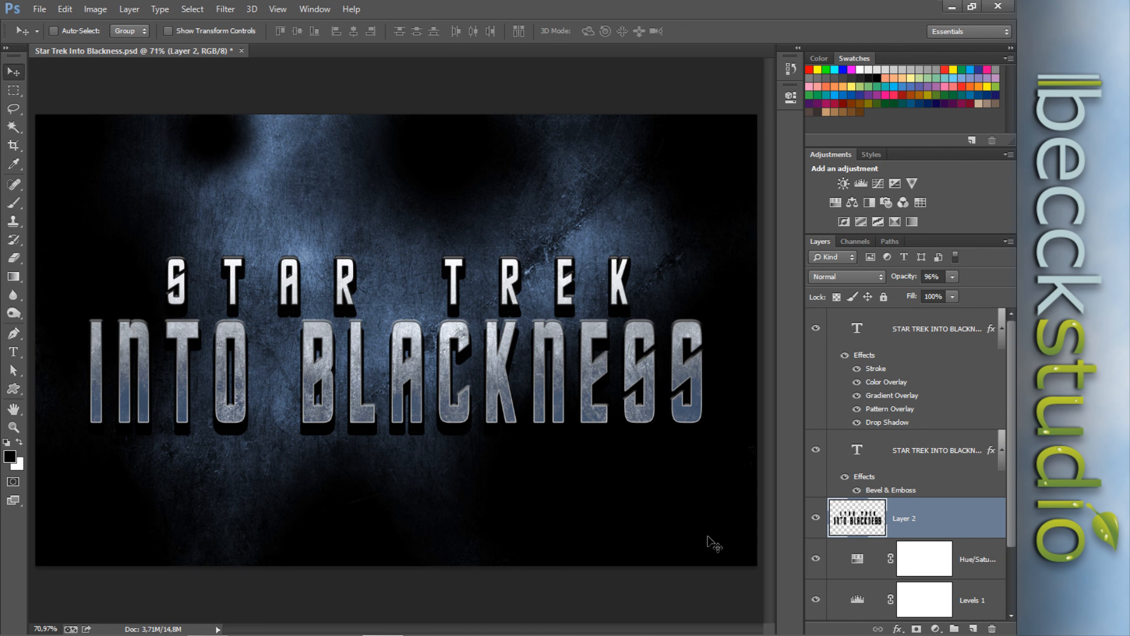
pyautogui.moveTo(695, 635)
# Create a new empty layer above the topmost title text layer and bring up the Brush tool's presets
pyautogui.click(945, 337)
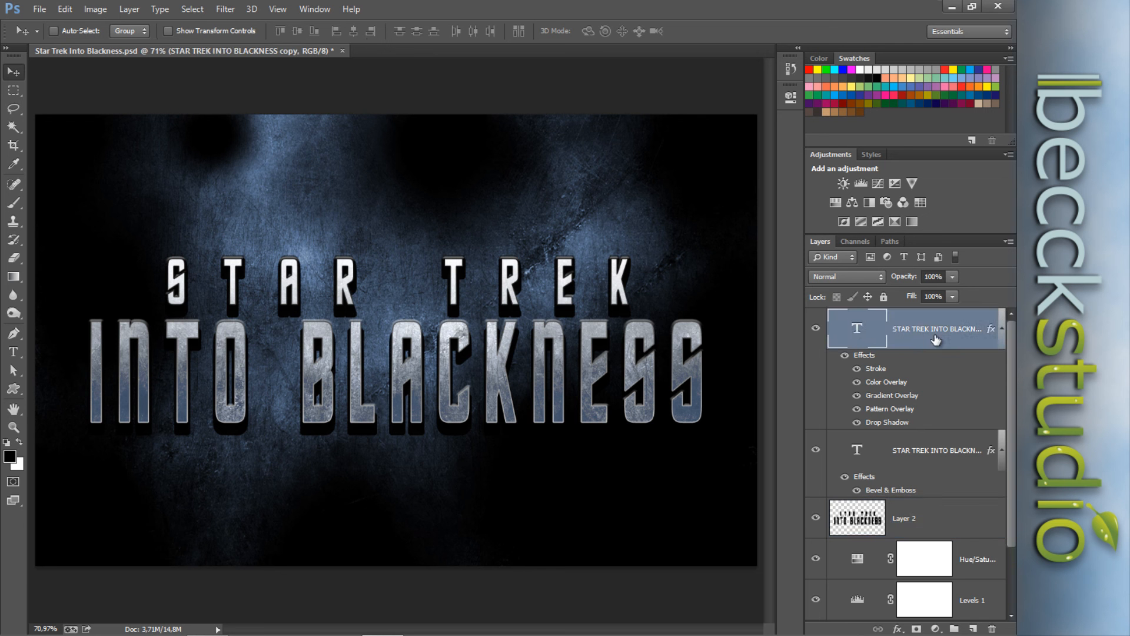
pyautogui.click(974, 628)
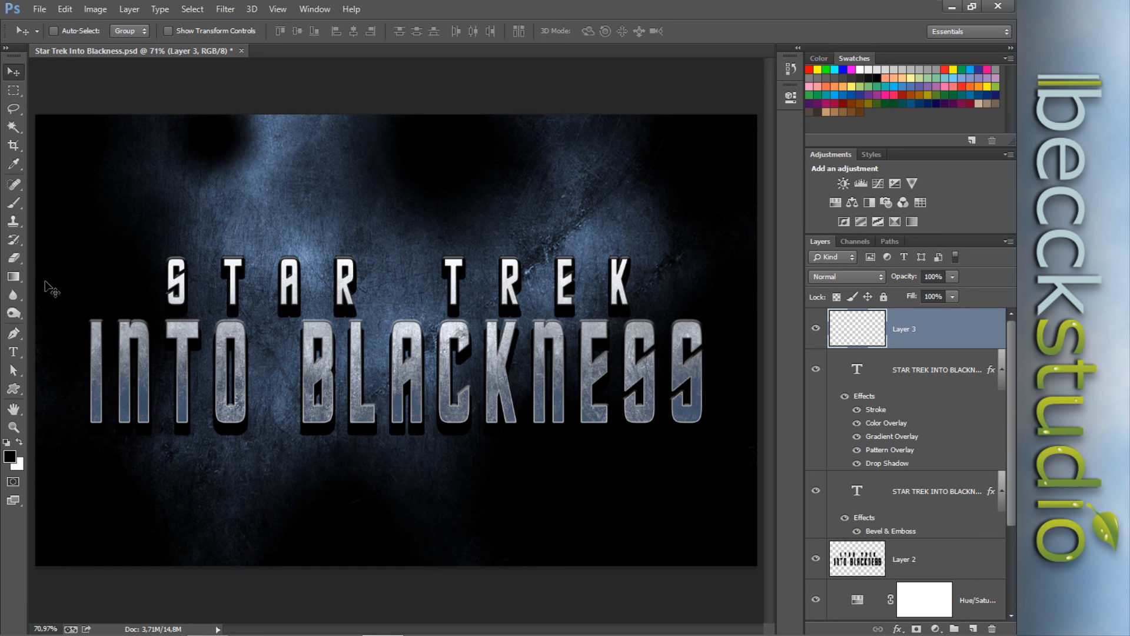
pyautogui.click(14, 203)
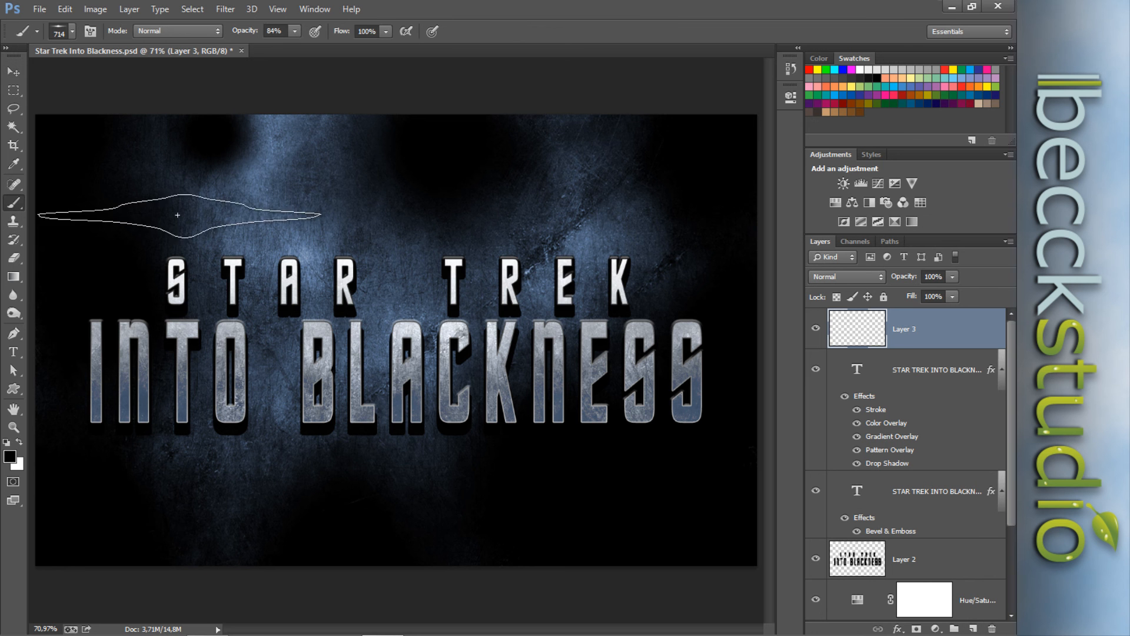
pyautogui.rightClick(349, 208)
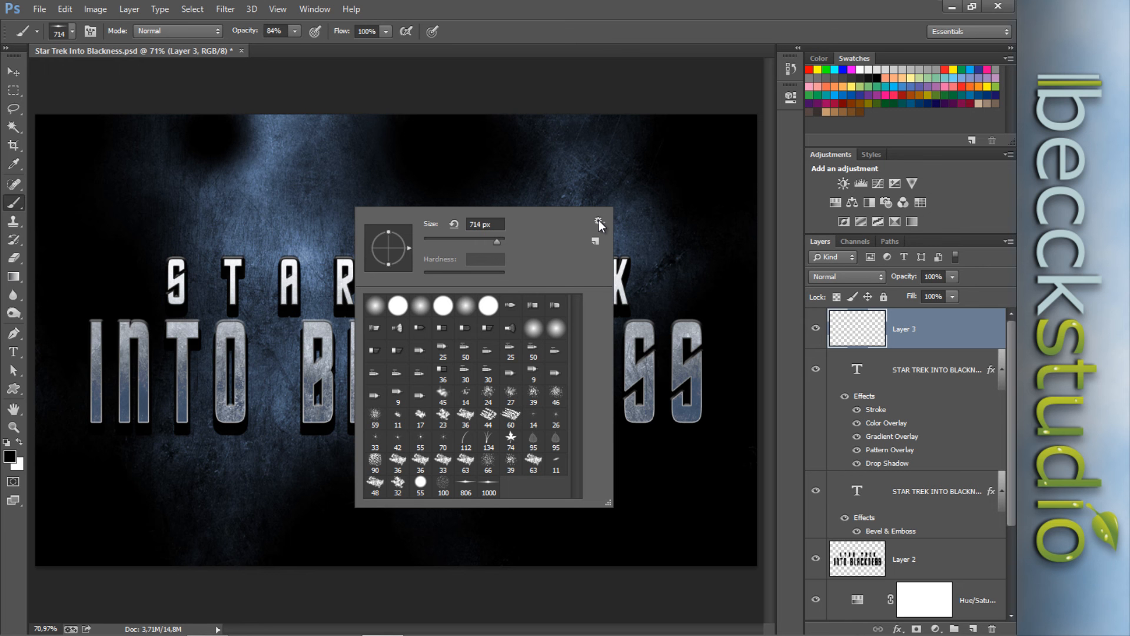
pyautogui.click(599, 221)
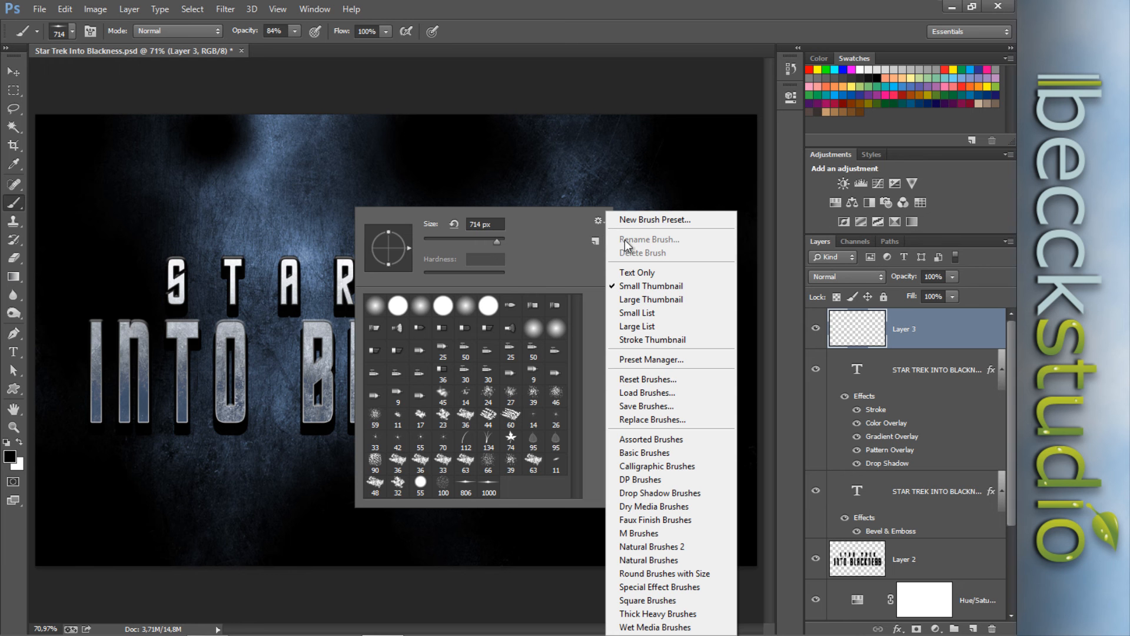
pyautogui.click(650, 393)
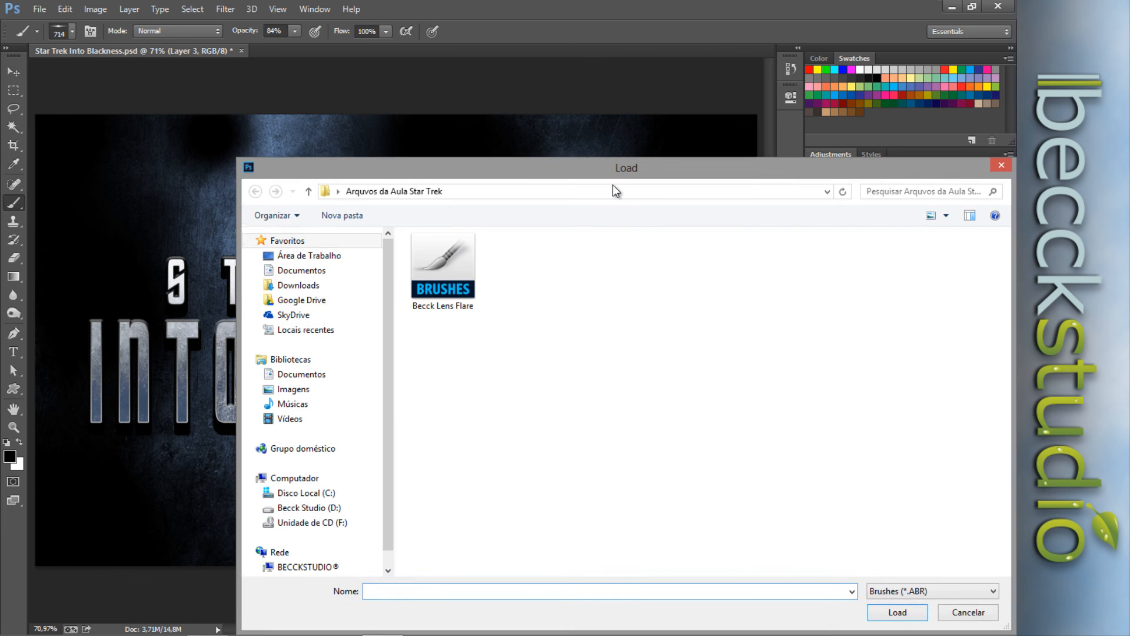
pyautogui.moveTo(618, 174); pyautogui.dragTo(528, 132)
pyautogui.click(336, 260)
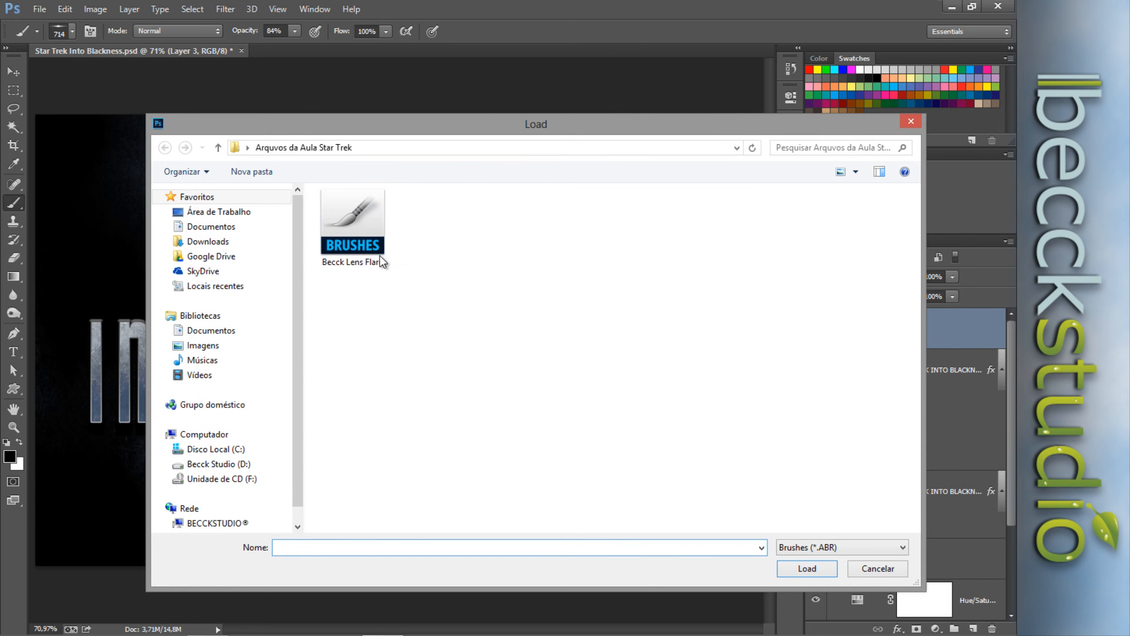
pyautogui.click(877, 568)
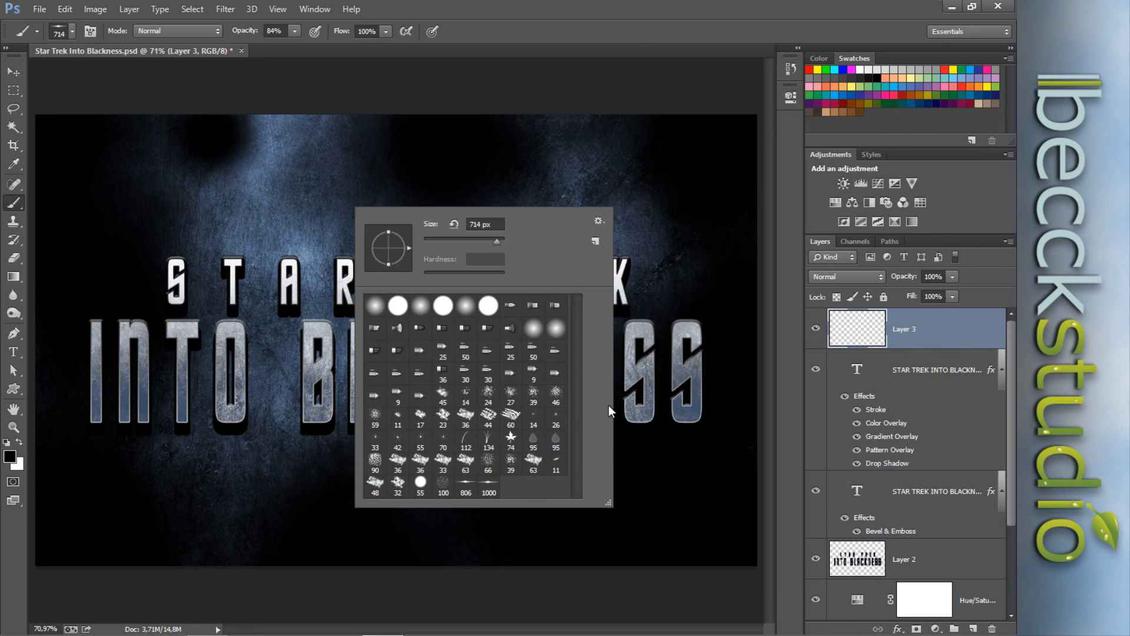
# Display the brush presets as large thumbnails in an enlarged picker and choose the 806 px lens flare brush
pyautogui.click(599, 220)
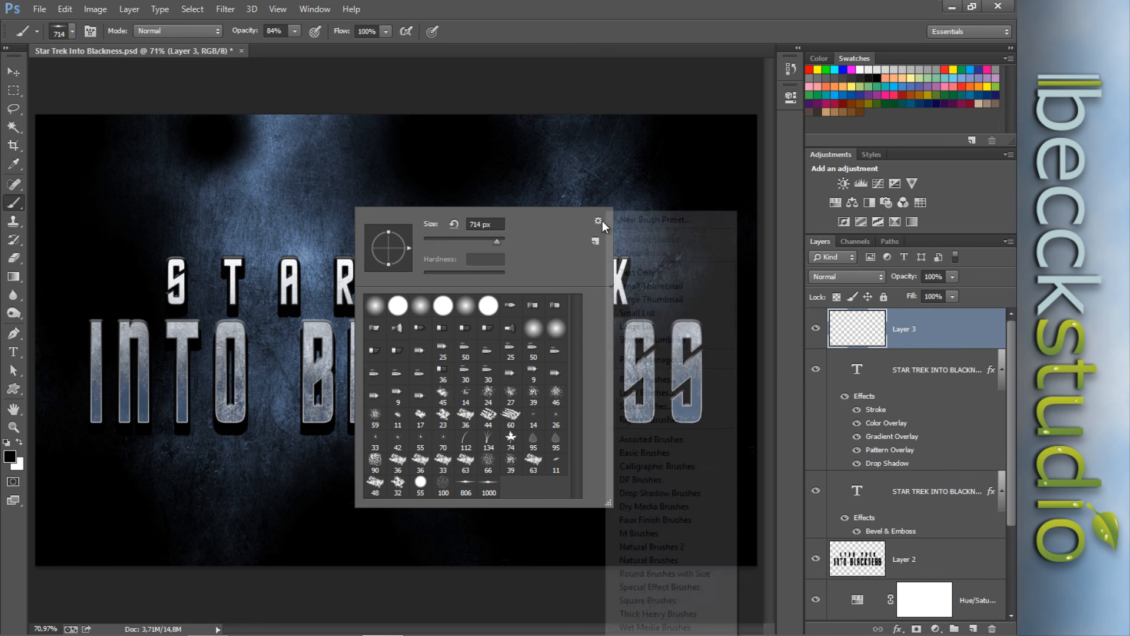
pyautogui.click(641, 299)
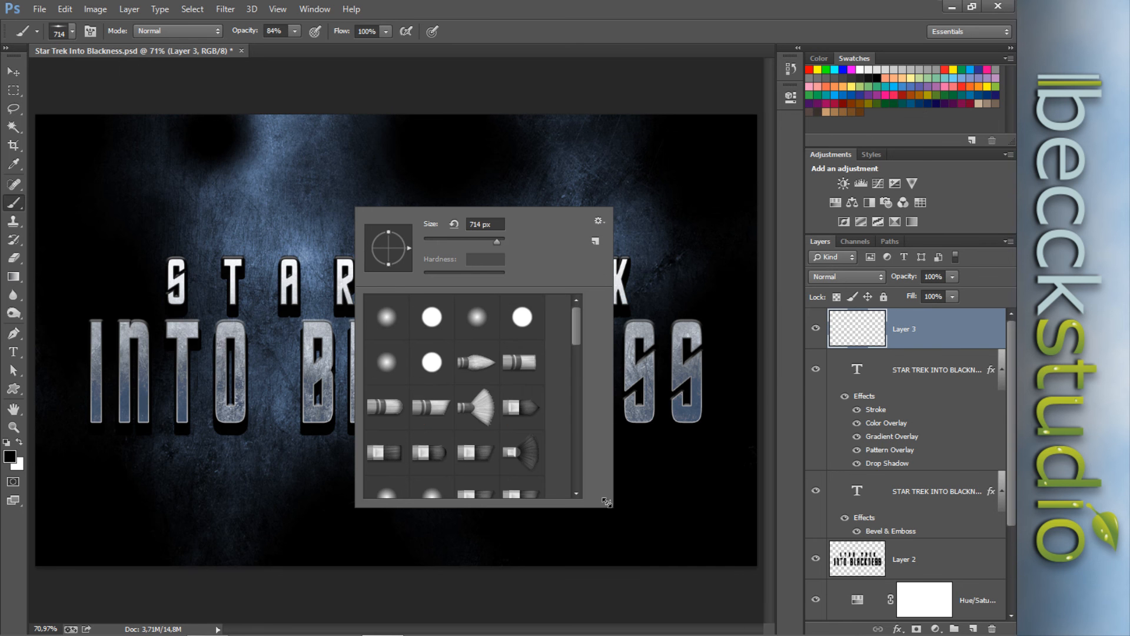
pyautogui.moveTo(645, 508); pyautogui.dragTo(725, 522)
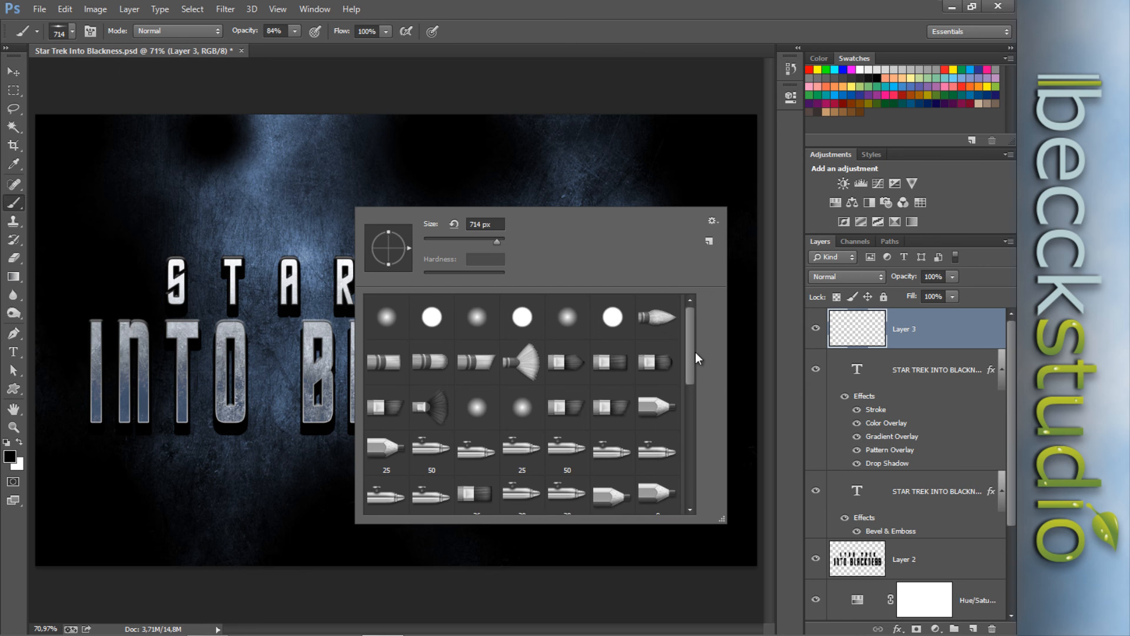
pyautogui.moveTo(693, 354); pyautogui.dragTo(690, 471)
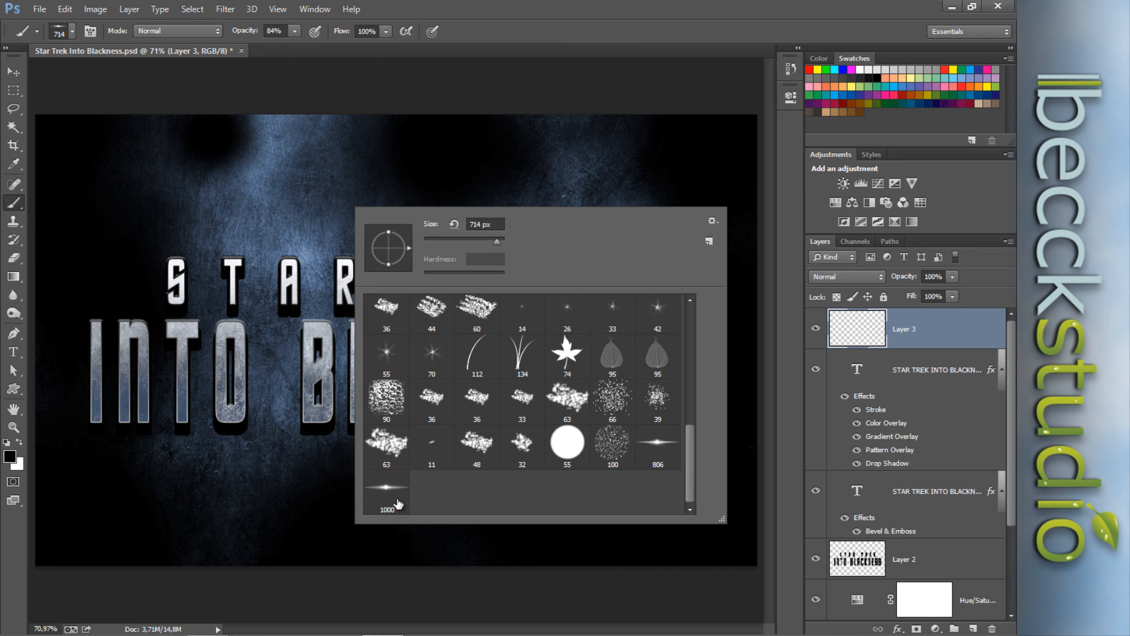
pyautogui.moveTo(388, 516)
pyautogui.mouseDown()
pyautogui.moveTo(548, 476)
pyautogui.moveTo(453, 503)
pyautogui.moveTo(636, 486)
pyautogui.moveTo(657, 474)
pyautogui.moveTo(453, 494)
pyautogui.moveTo(668, 464)
pyautogui.mouseUp()
pyautogui.moveTo(423, 487); pyautogui.dragTo(380, 505)
pyautogui.click(658, 439)
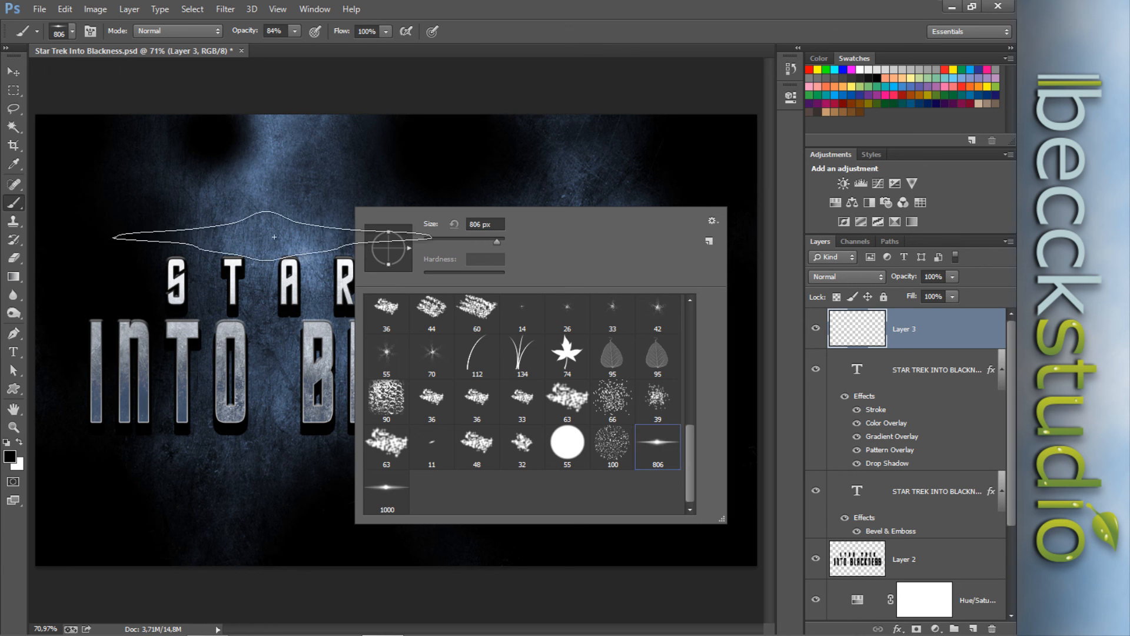
pyautogui.click(490, 34)
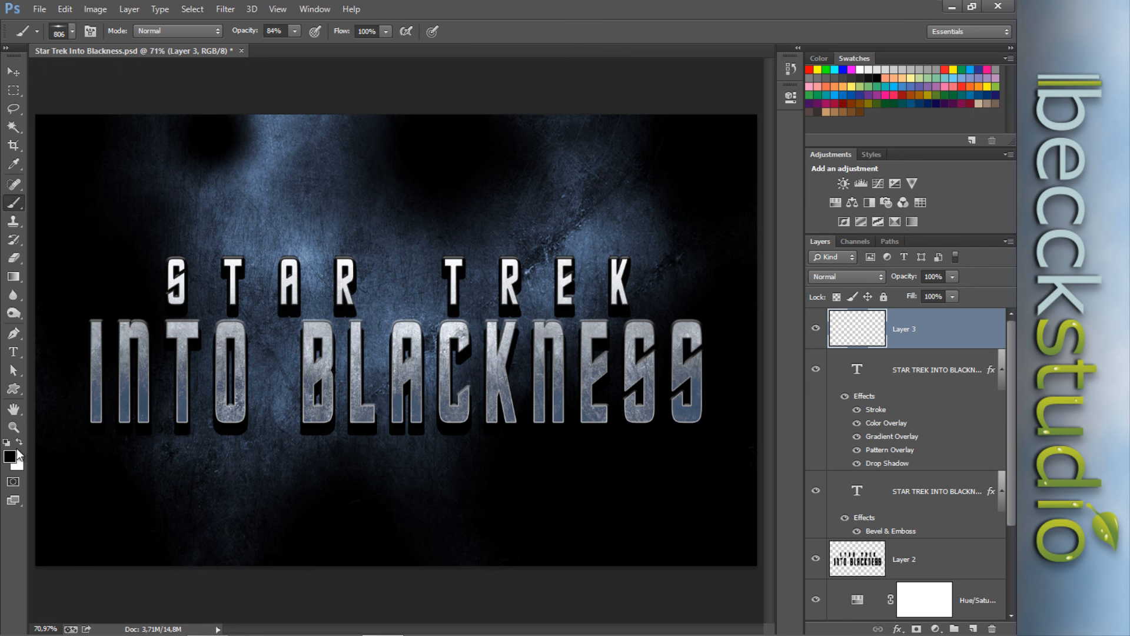
# Make white the foreground colour and stamp one flare centred on the canvas's left edge, level with STAR TREK
pyautogui.click(19, 442)
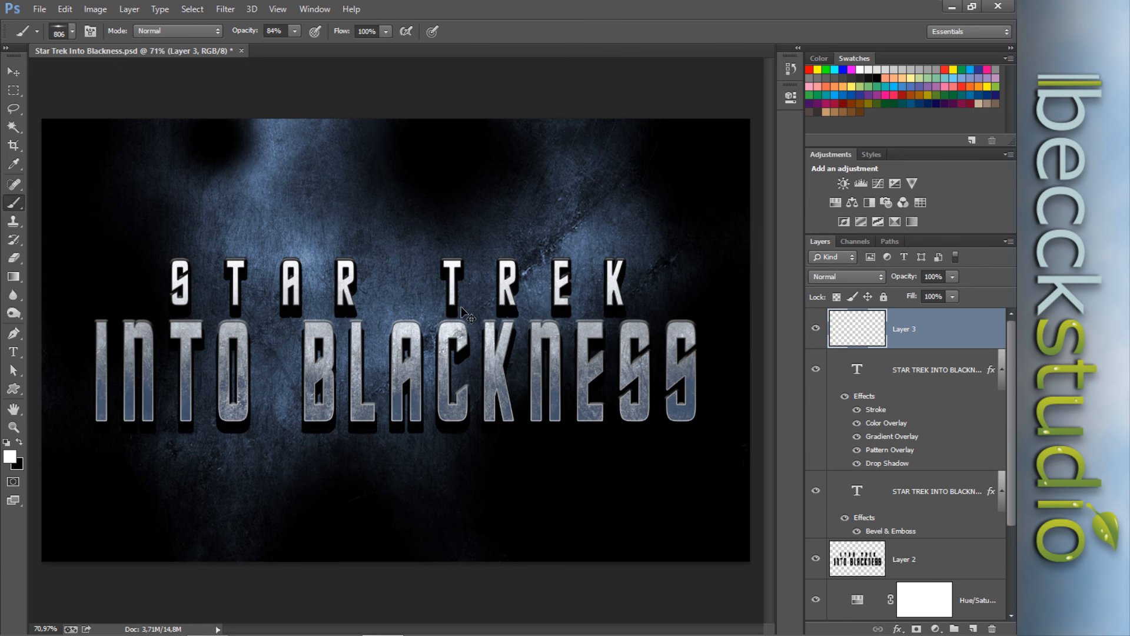
pyautogui.hotkey('ctrl', '-')
pyautogui.hotkey('ctrl', '-')
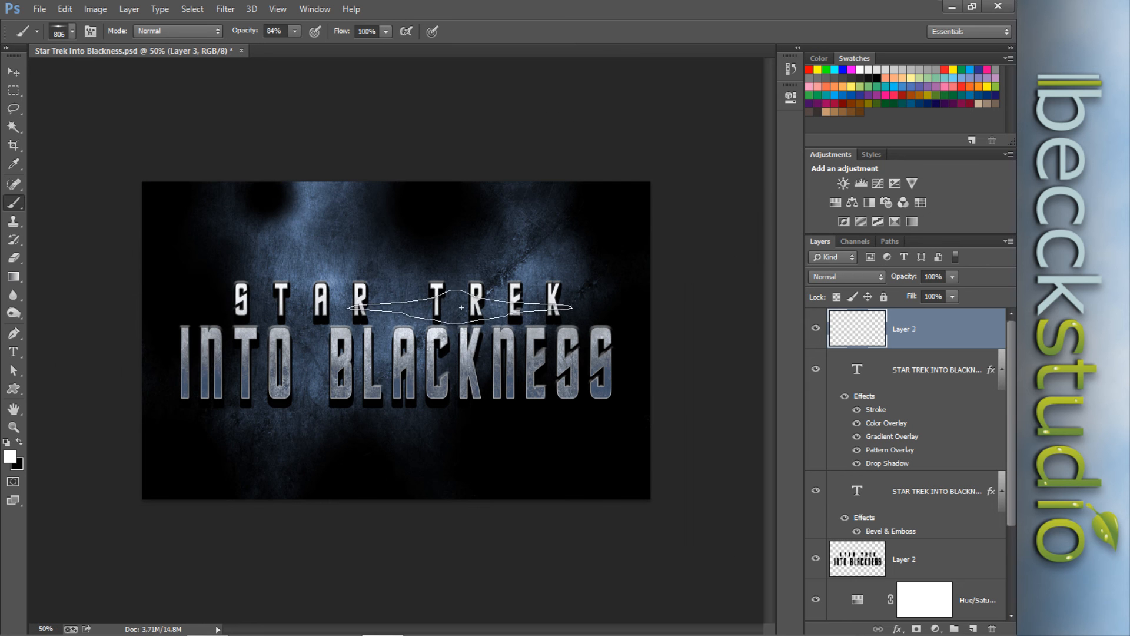
pyautogui.click(140, 300)
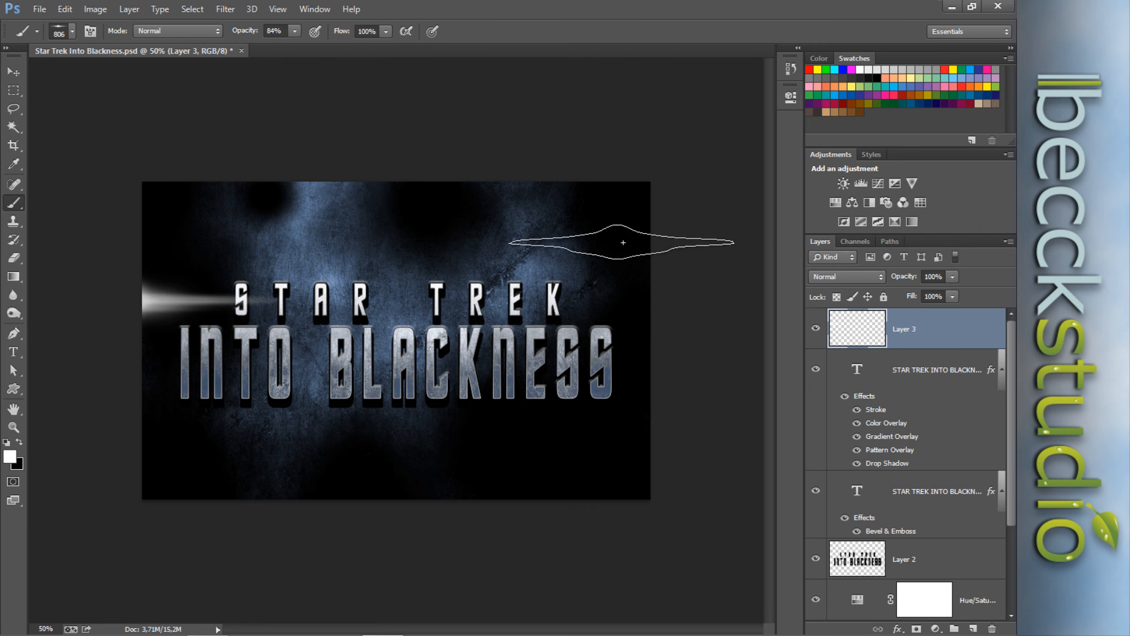
# Enlarge the flare brush to 1100 px and stamp a second flare on the canvas's right edge, above STAR TREK
pyautogui.press(']')
pyautogui.press(']')
pyautogui.press(']')
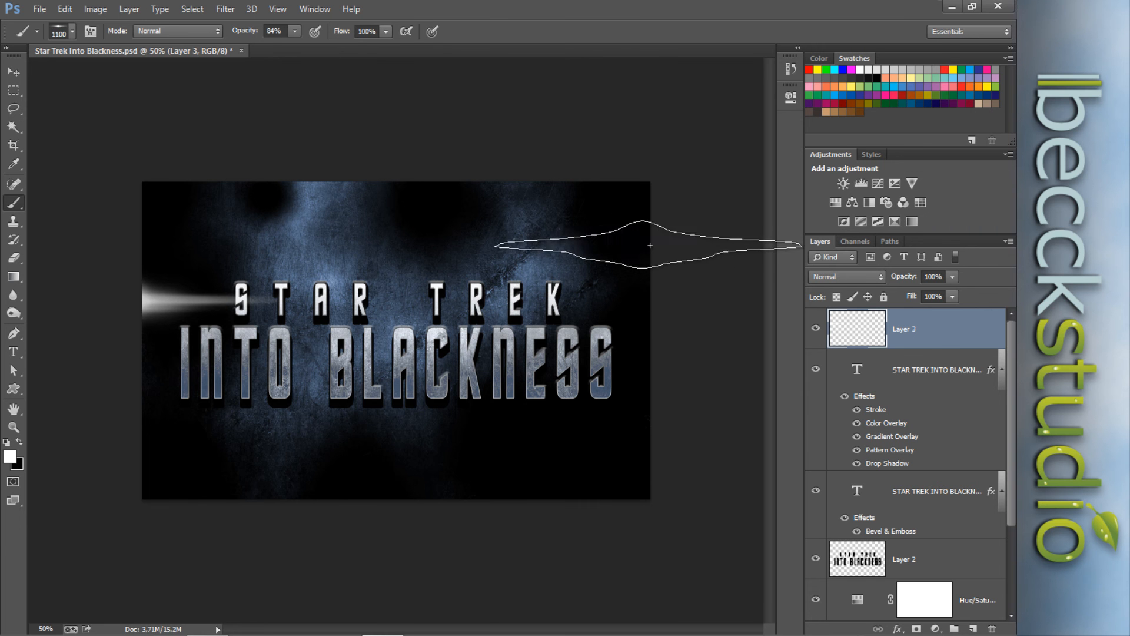
pyautogui.click(650, 245)
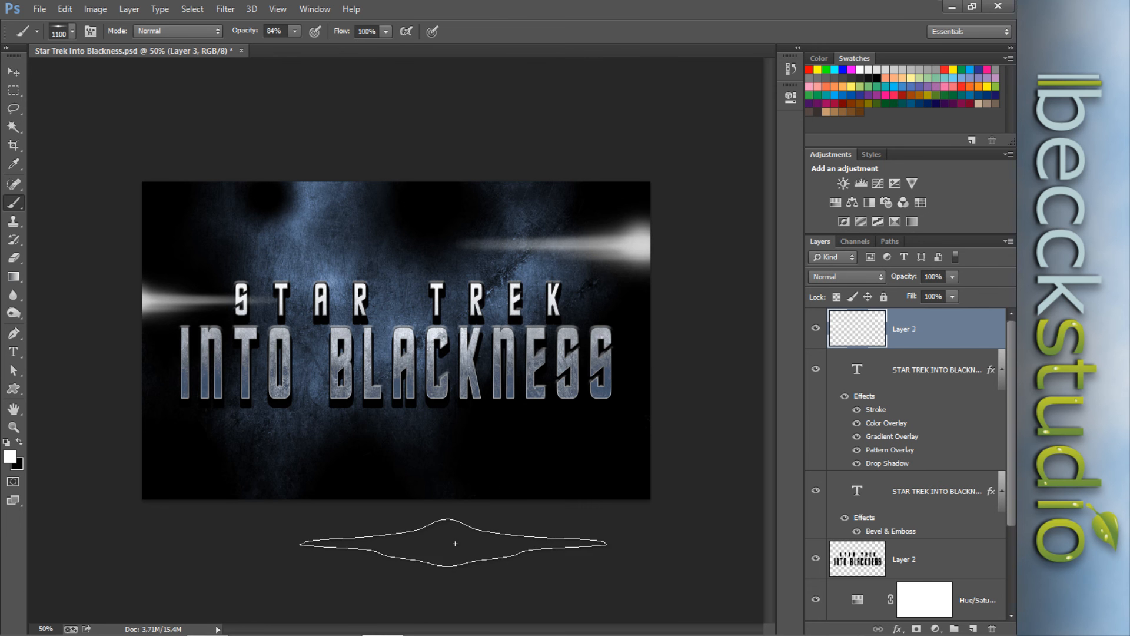
pyautogui.hotkey('ctrl', '0')
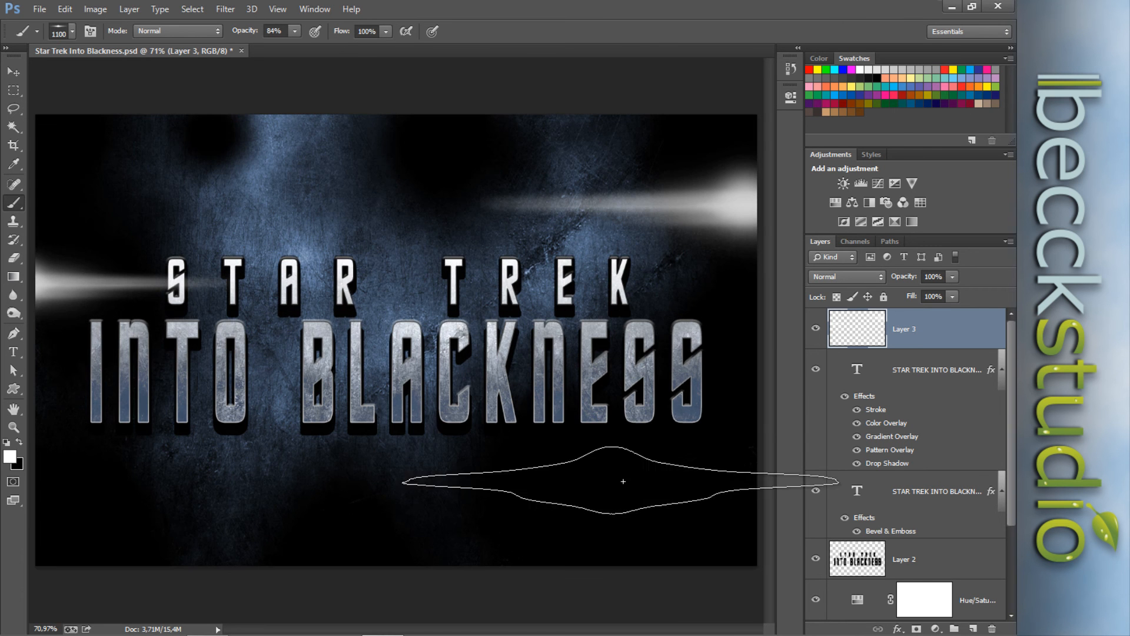
# Add an Outer Glow to the flare layer and set its colour to the light blue #4187e5
pyautogui.doubleClick(975, 338)
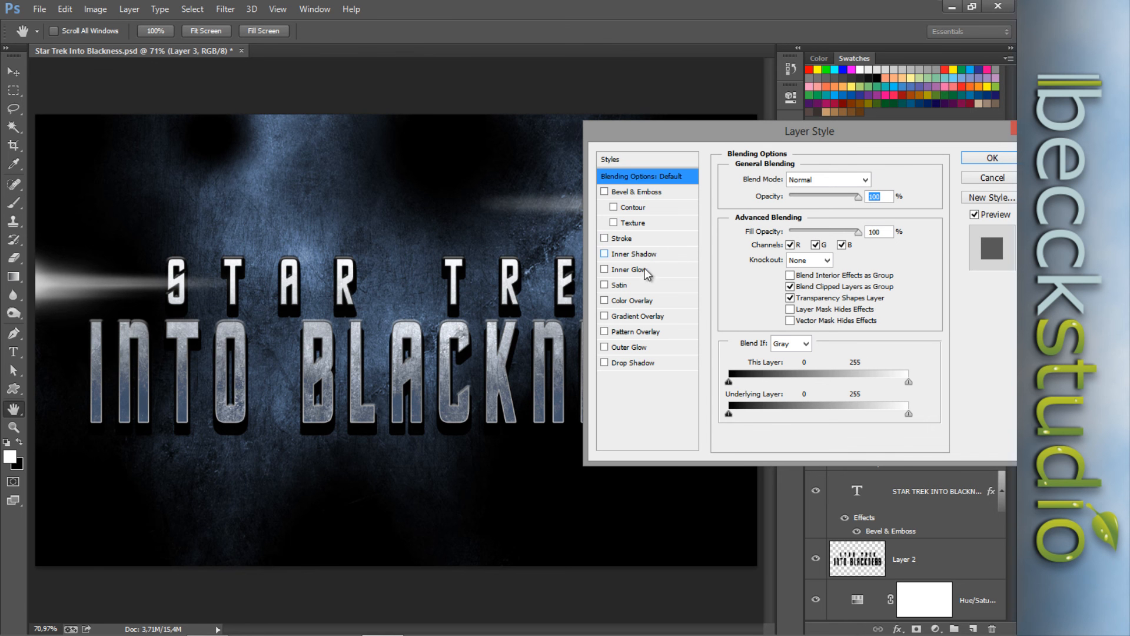
pyautogui.click(623, 346)
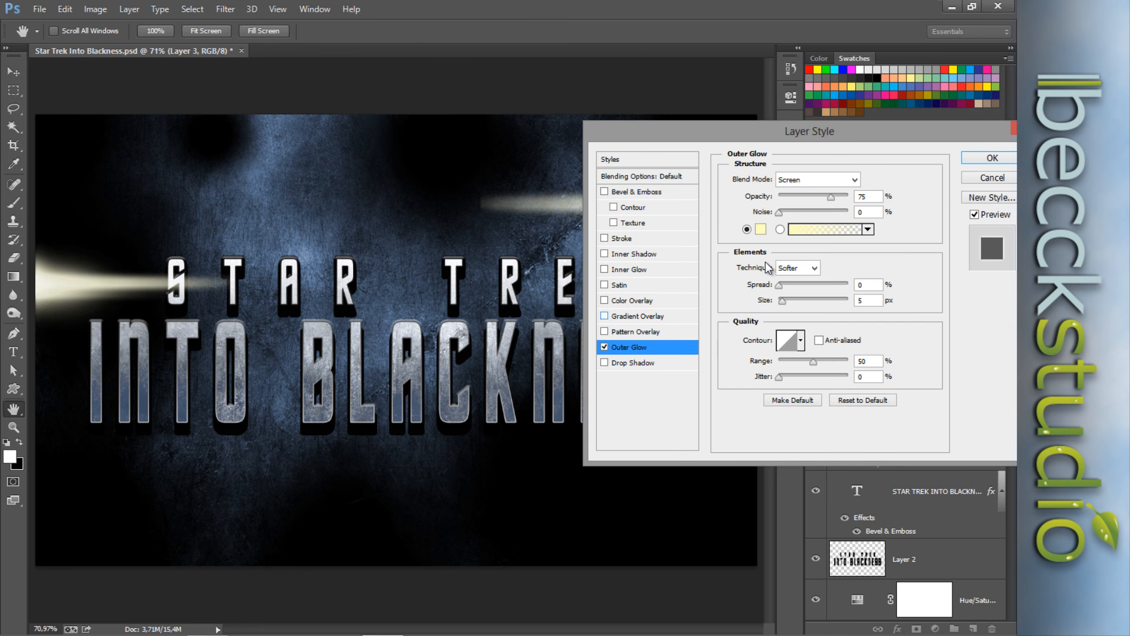
pyautogui.click(760, 230)
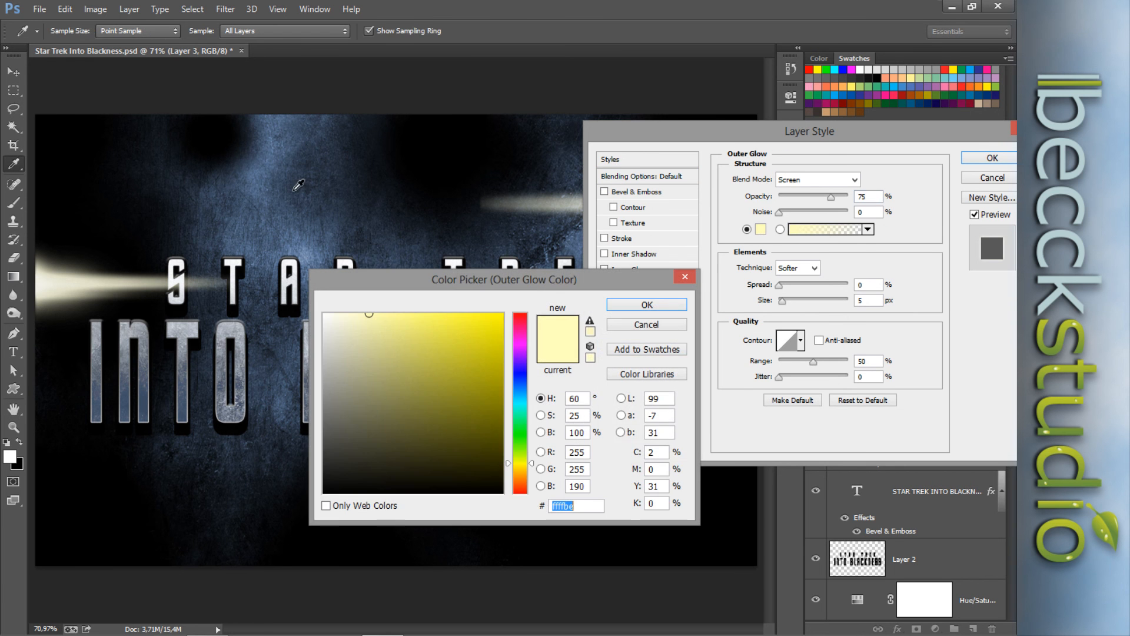
pyautogui.click(274, 120)
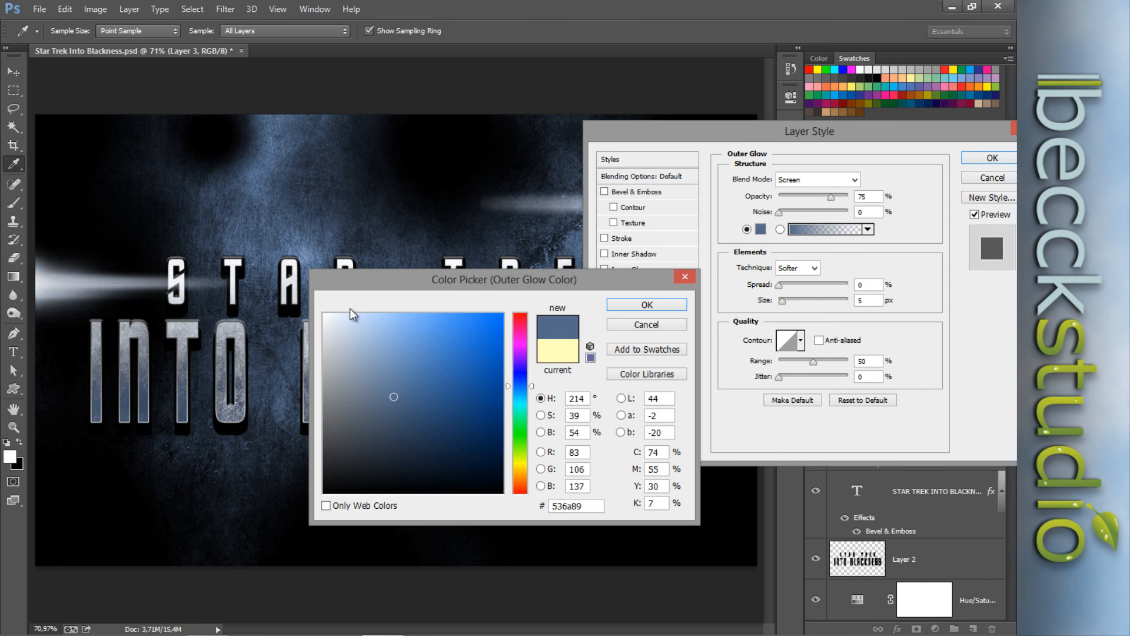
pyautogui.click(415, 345)
pyautogui.click(433, 343)
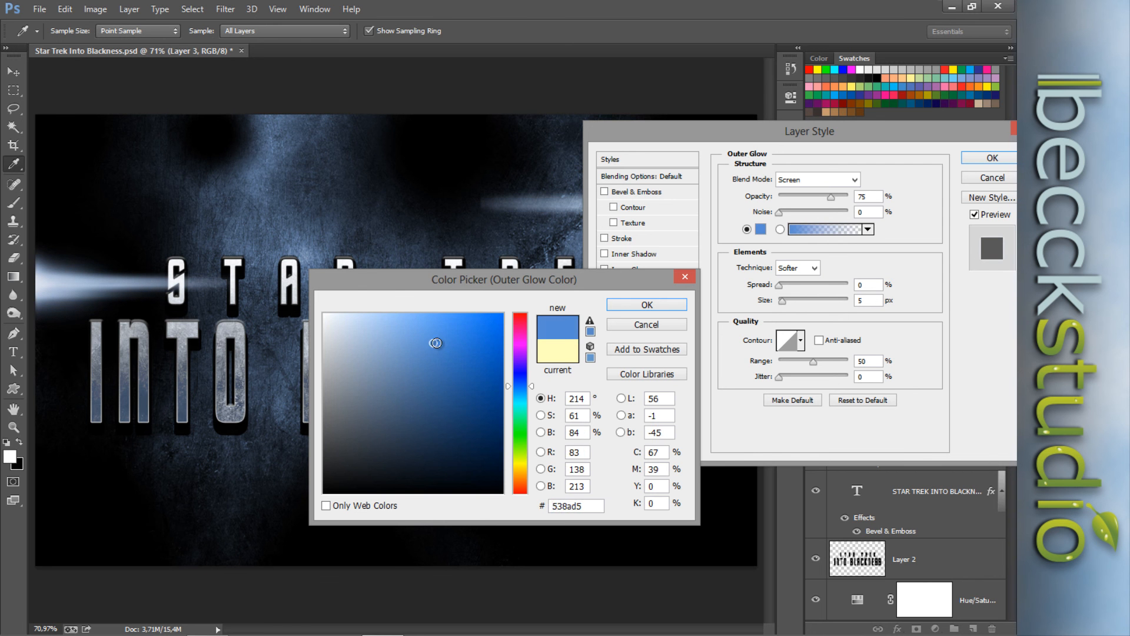
pyautogui.click(446, 343)
pyautogui.click(453, 331)
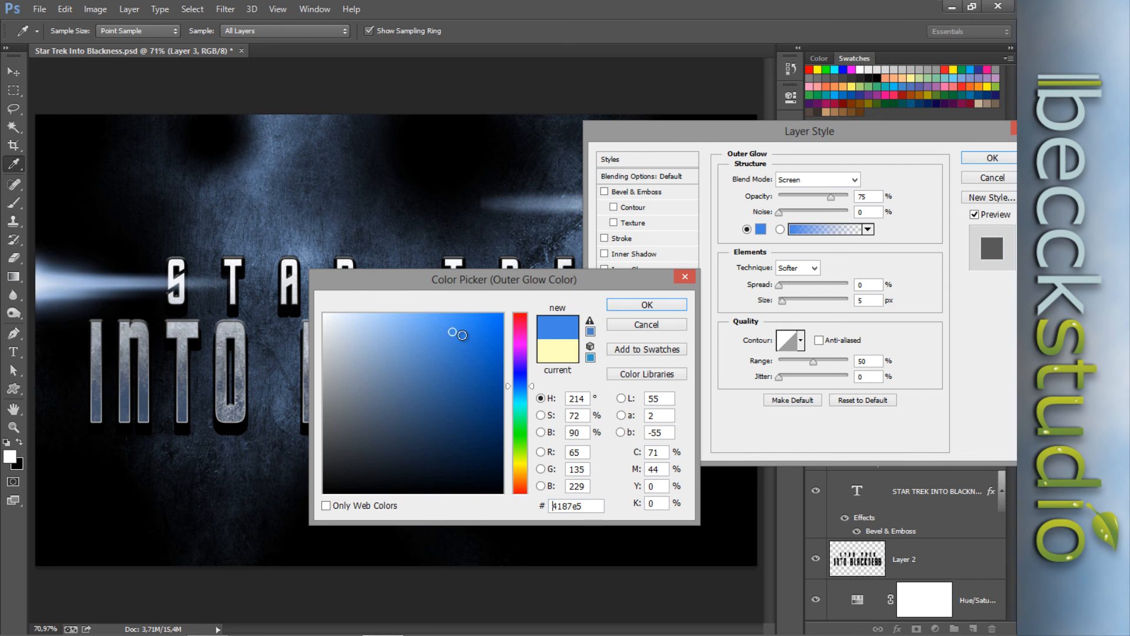
pyautogui.click(647, 304)
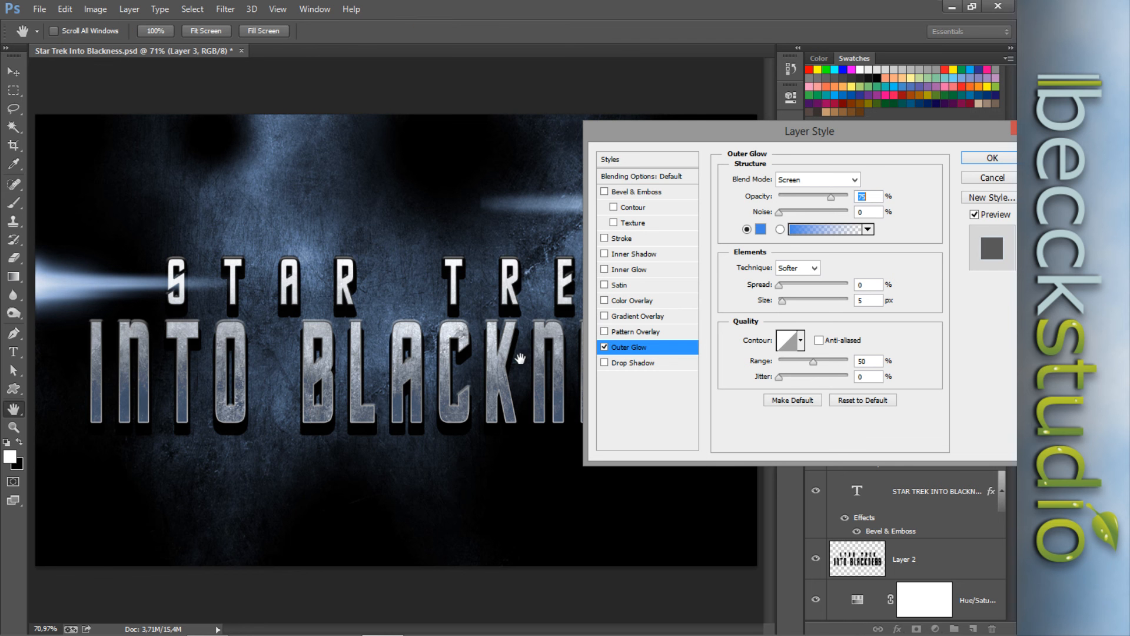
# Change the flare layer's outer glow colour to the deeper blue #032fd0
pyautogui.doubleClick(859, 197)
pyautogui.click(760, 229)
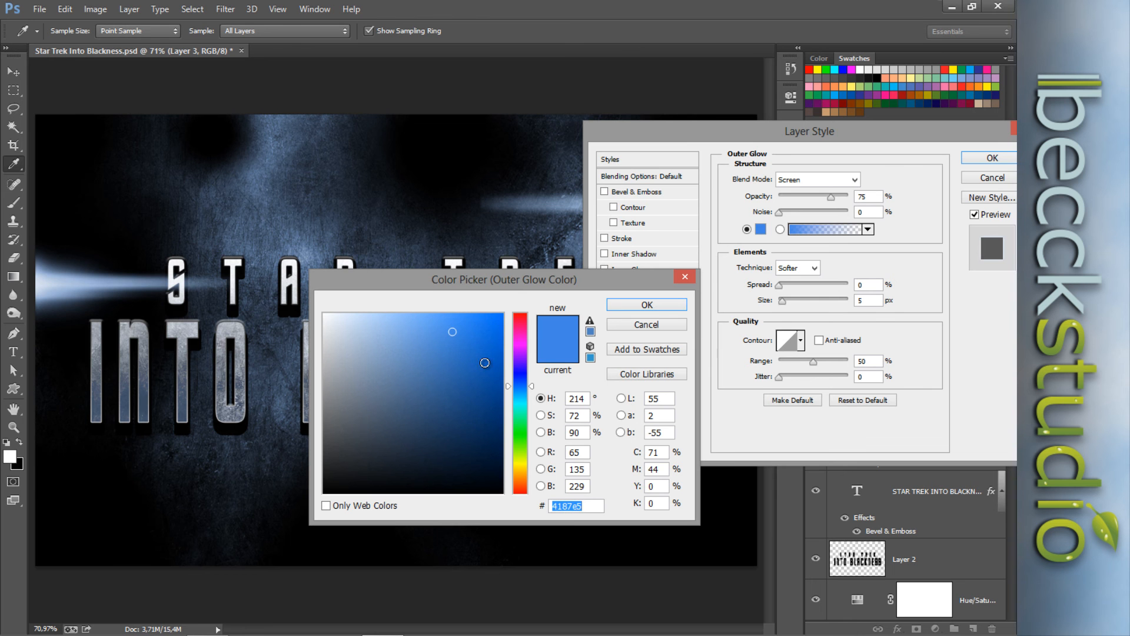
pyautogui.moveTo(485, 363)
pyautogui.mouseDown()
pyautogui.moveTo(493, 400)
pyautogui.moveTo(501, 381)
pyautogui.moveTo(531, 383)
pyautogui.moveTo(501, 347)
pyautogui.mouseUp()
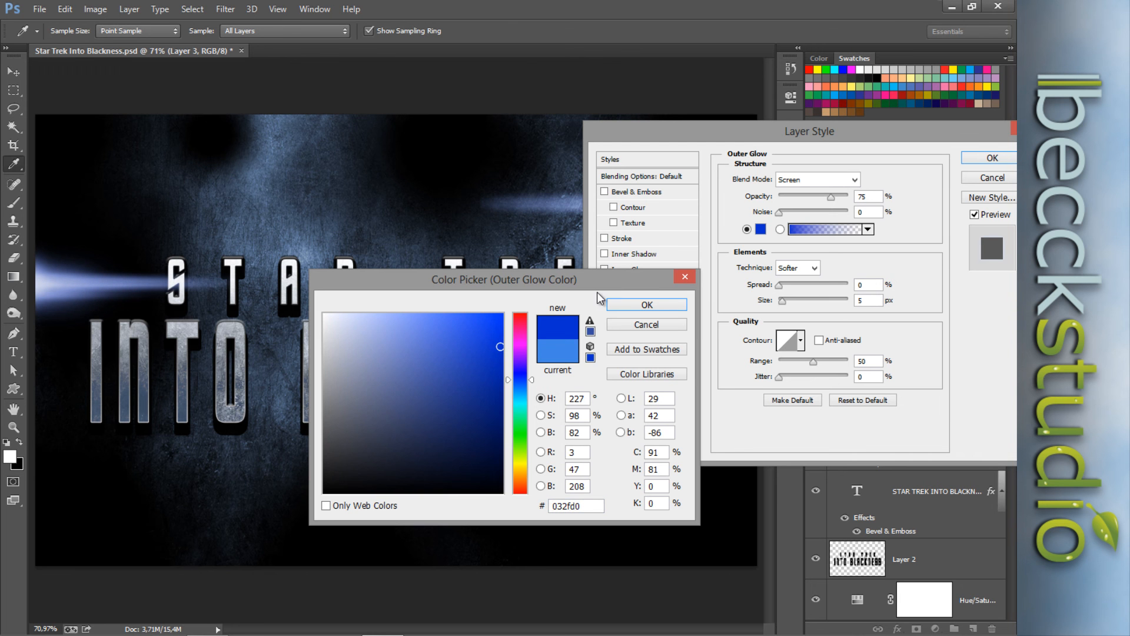
pyautogui.click(640, 306)
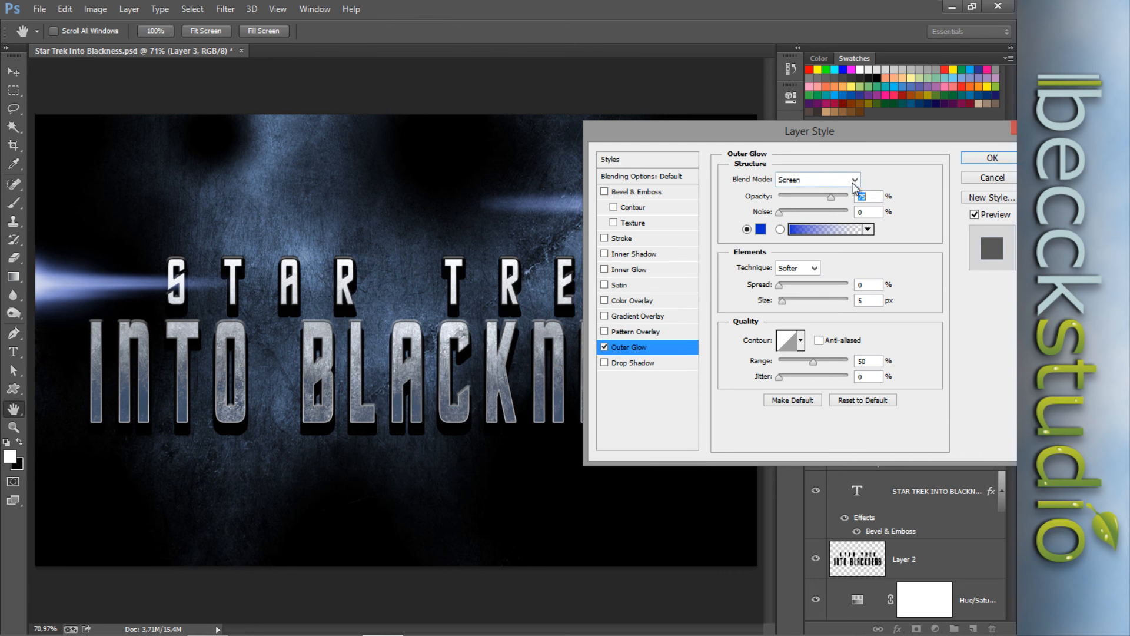
# Raise the outer glow's opacity to 100%, uncover the flares on the canvas, and show the layer's general blending options
pyautogui.moveTo(836, 202); pyautogui.dragTo(854, 206)
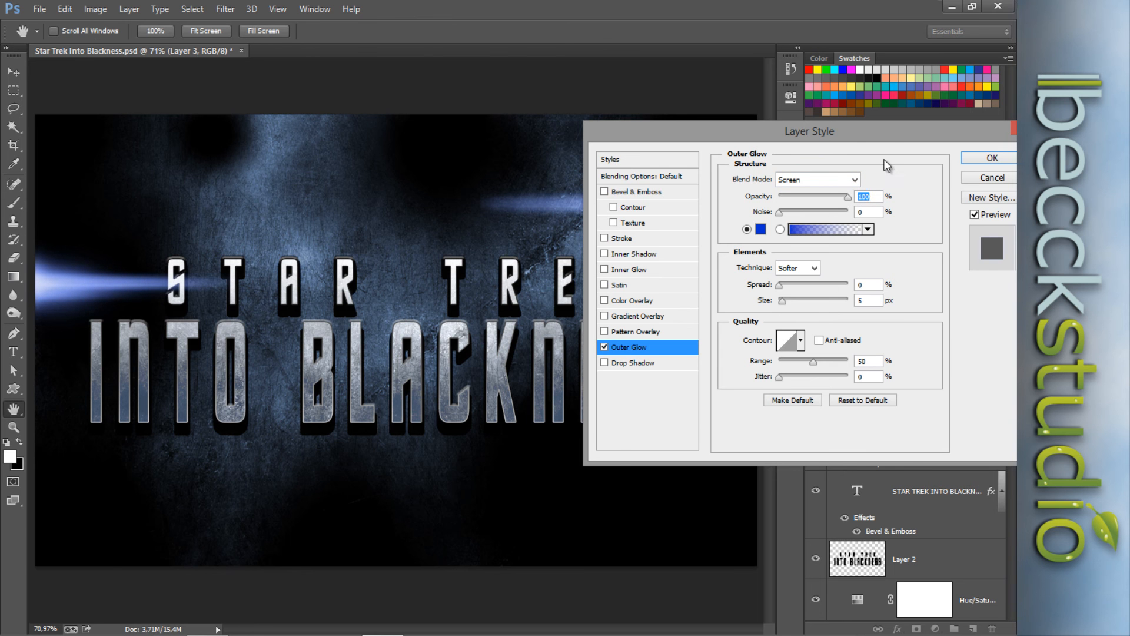
pyautogui.moveTo(887, 133); pyautogui.dragTo(814, 218)
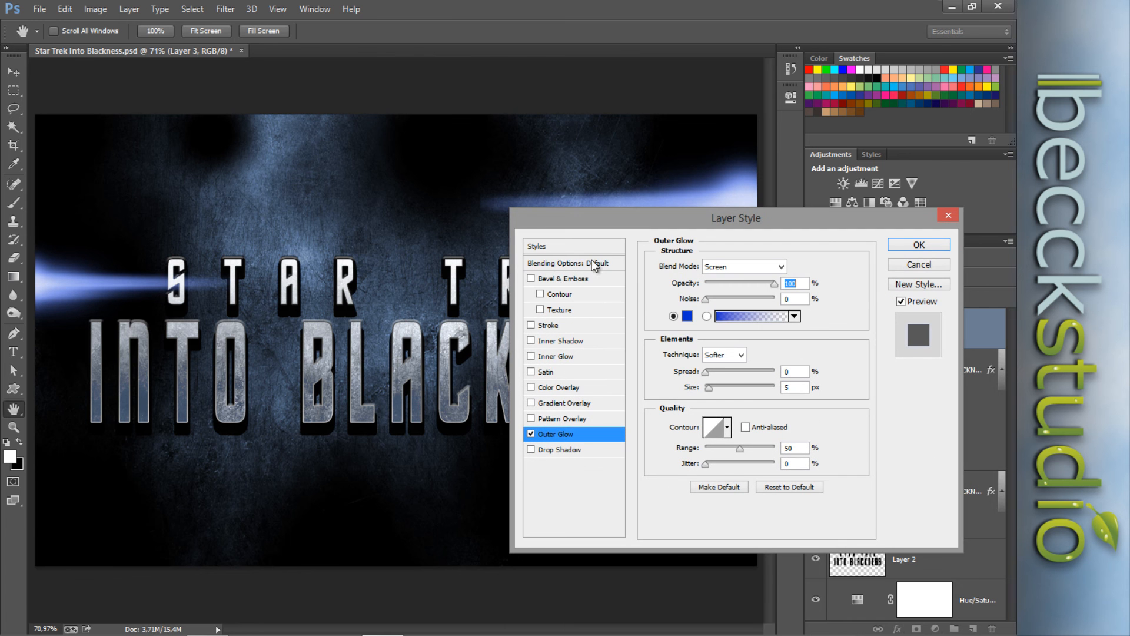
pyautogui.moveTo(666, 223); pyautogui.dragTo(564, 285)
pyautogui.click(606, 286)
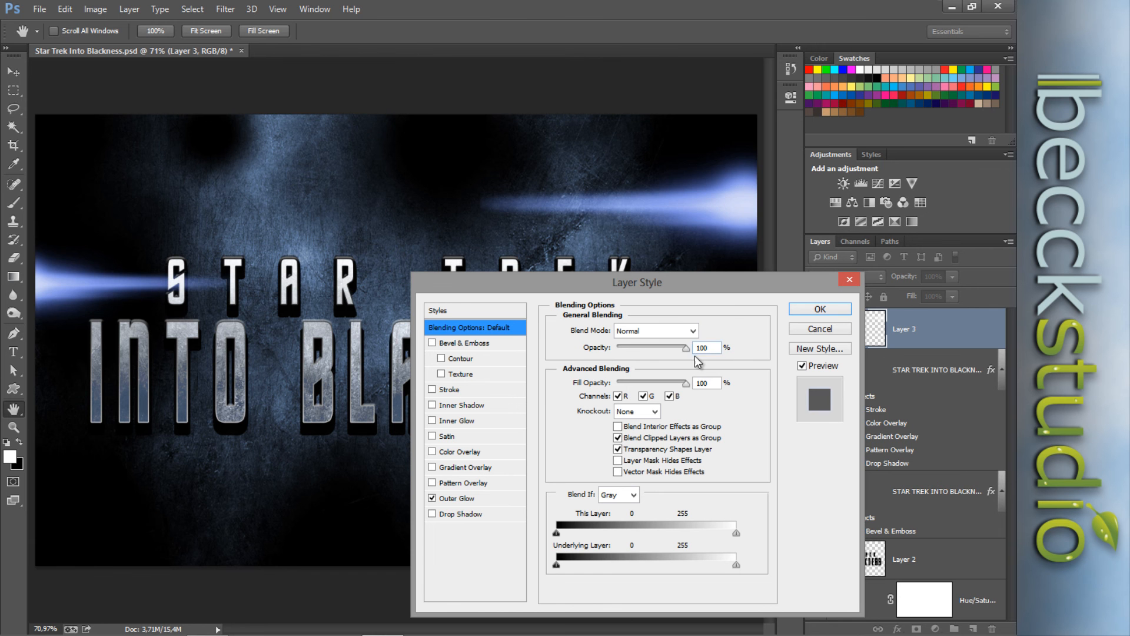
# Keep the flare layer's opacity at 100%, lower its fill opacity to 92%, and apply the layer style
pyautogui.moveTo(687, 349)
pyautogui.mouseDown()
pyautogui.moveTo(643, 346)
pyautogui.moveTo(701, 347)
pyautogui.mouseUp()
pyautogui.moveTo(684, 384)
pyautogui.mouseDown()
pyautogui.moveTo(670, 386)
pyautogui.moveTo(688, 384)
pyautogui.mouseUp()
pyautogui.moveTo(686, 389); pyautogui.dragTo(681, 383)
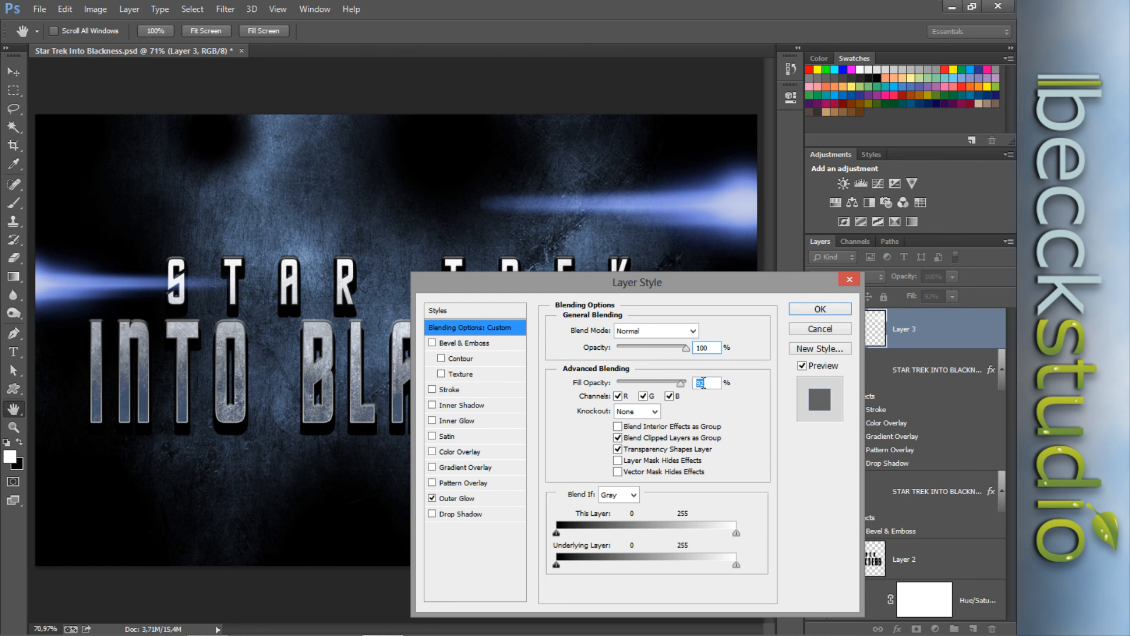
pyautogui.click(820, 310)
pyautogui.press('b')
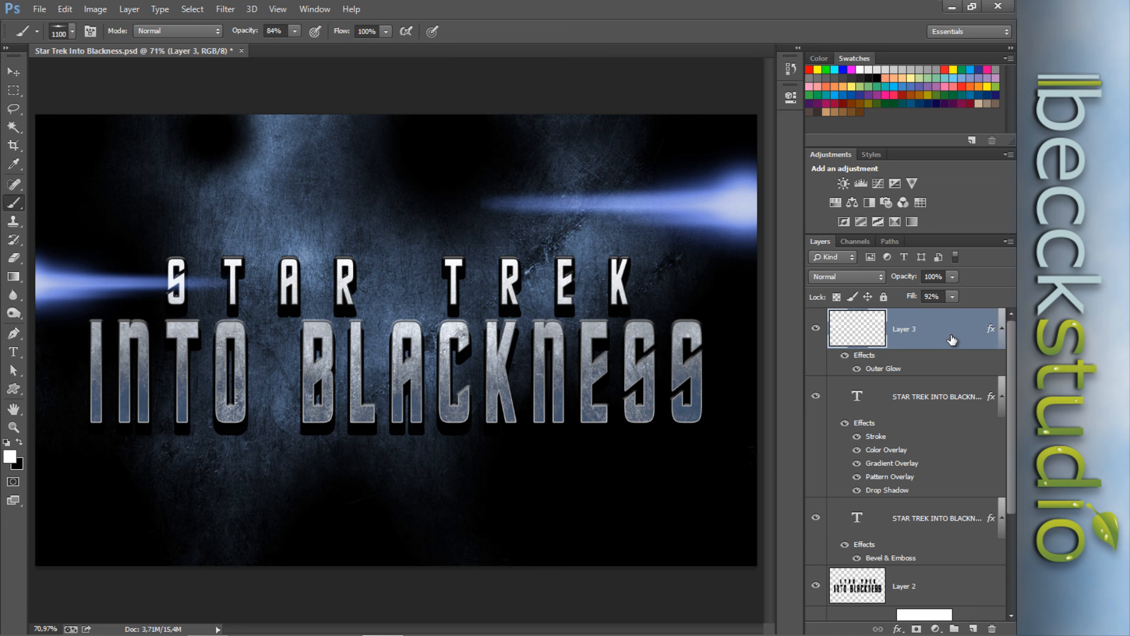
# Stamp all visible layers into a new top layer and apply Motion Blur to it at angle 0° and about 287 pixels distance
pyautogui.hotkey('ctrl', 'shift', 'alt', 'e')
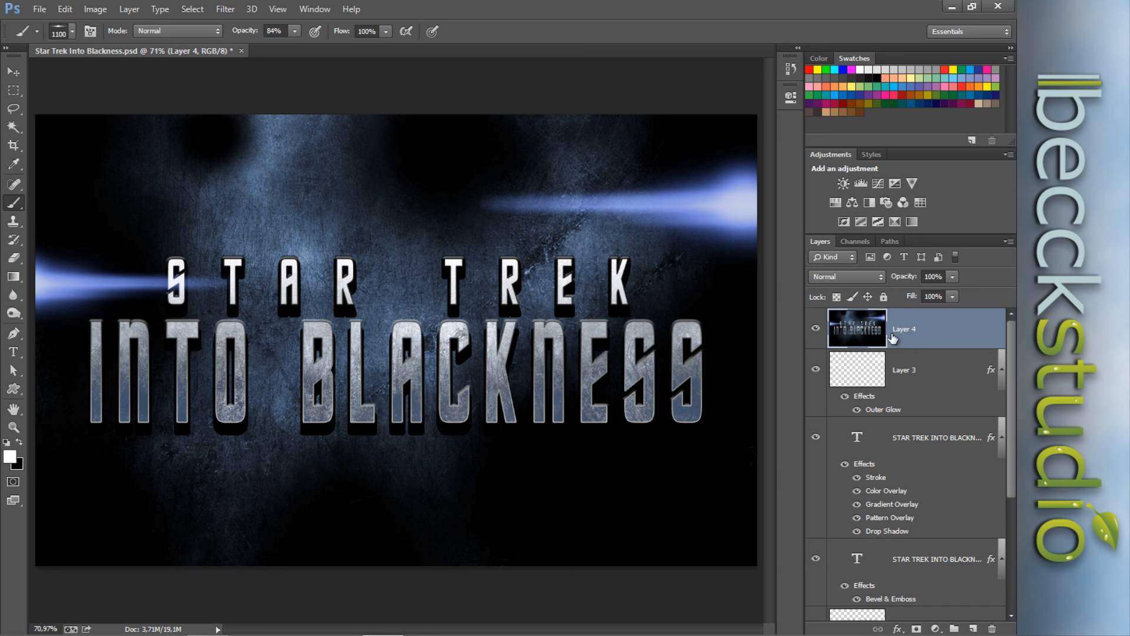
pyautogui.moveTo(1013, 361); pyautogui.dragTo(1009, 330)
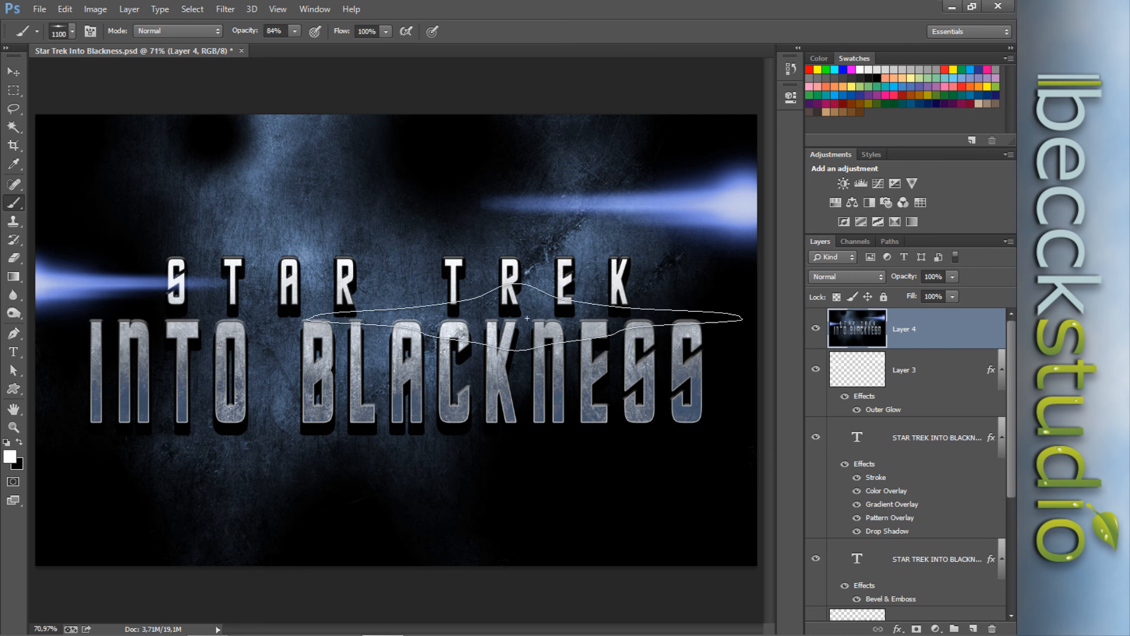
pyautogui.click(225, 9)
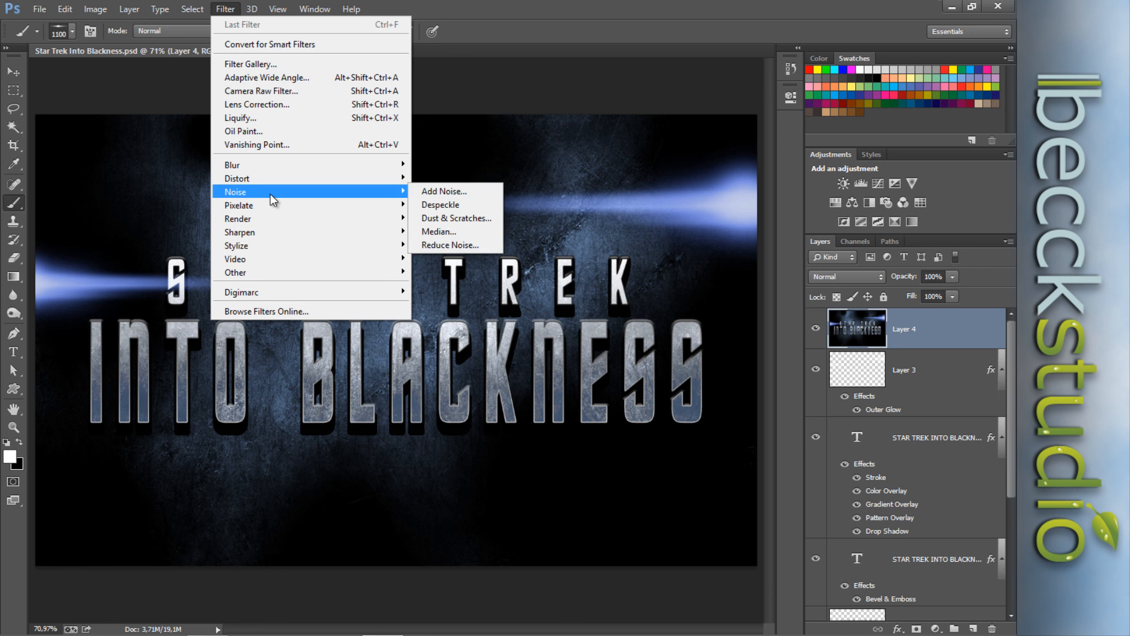
pyautogui.moveTo(283, 164)
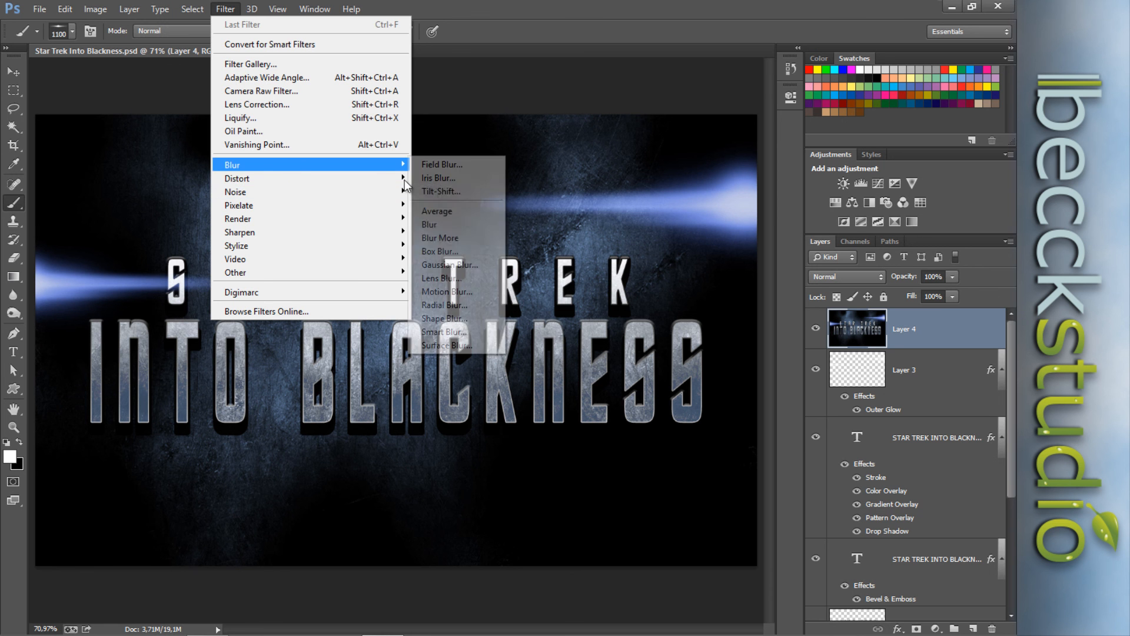
pyautogui.click(452, 295)
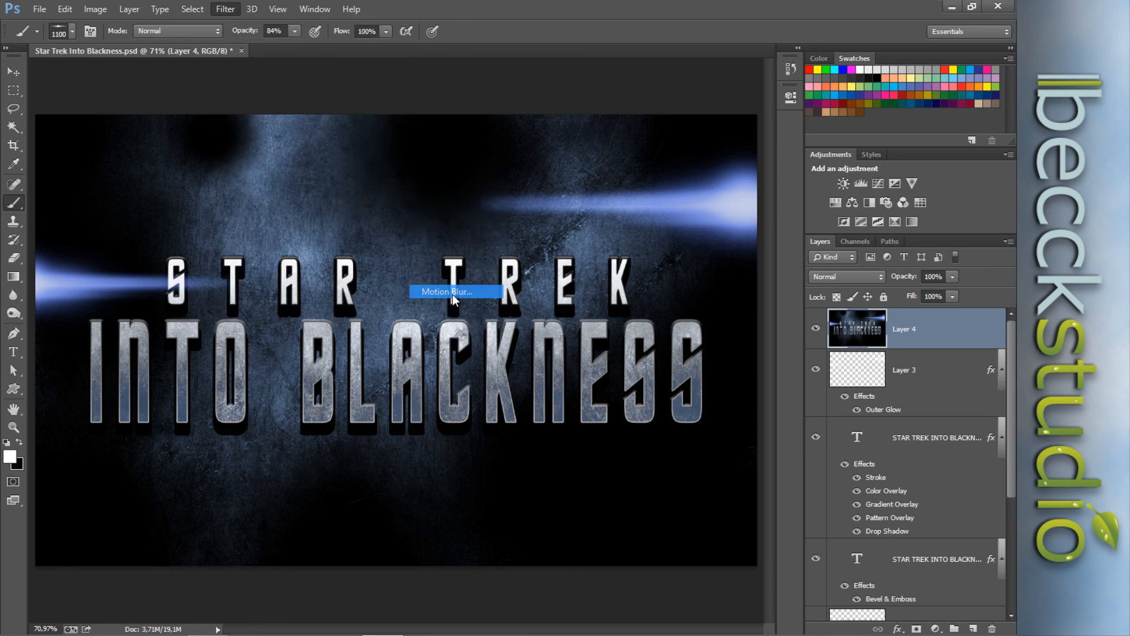
pyautogui.moveTo(498, 123); pyautogui.dragTo(561, 178)
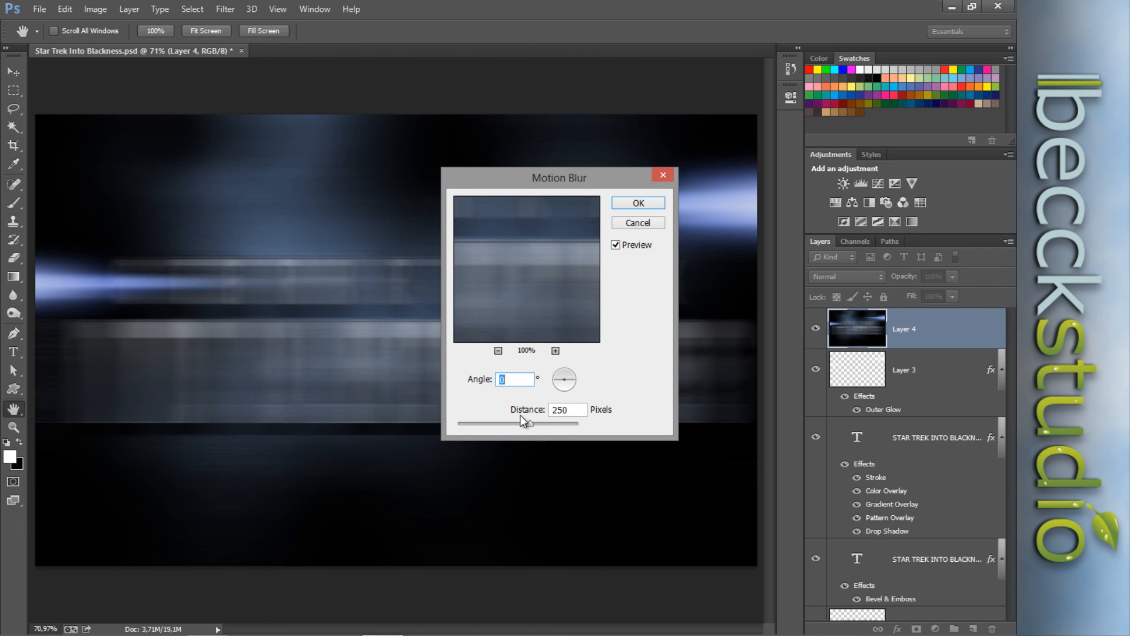
pyautogui.press('Tab')
pyautogui.moveTo(532, 424); pyautogui.dragTo(535, 426)
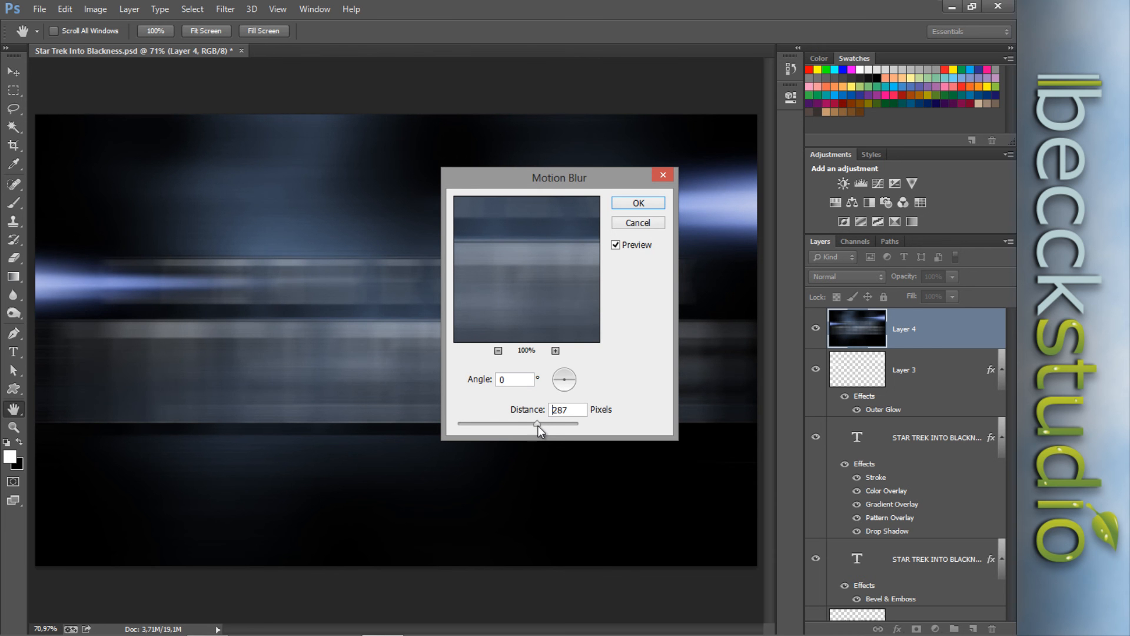
pyautogui.moveTo(538, 426); pyautogui.dragTo(535, 415)
pyautogui.click(515, 383)
pyautogui.click(639, 203)
pyautogui.press('b')
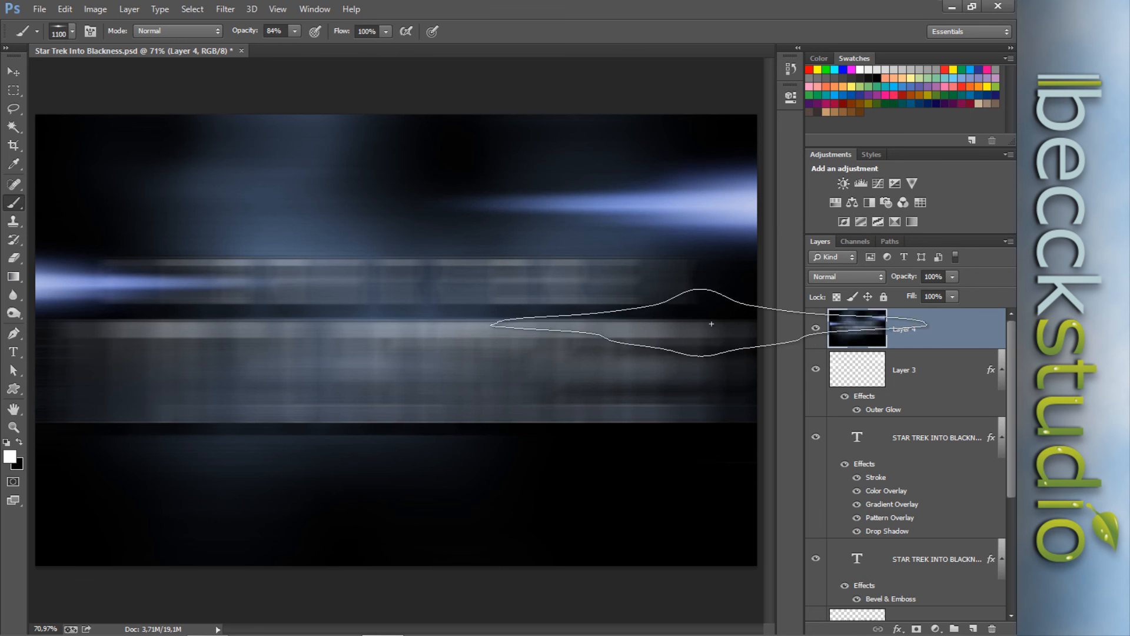
# Blend the motion-blurred top layer in Screen mode, compare the image with and without it, and lower its opacity to 80%
pyautogui.click(874, 277)
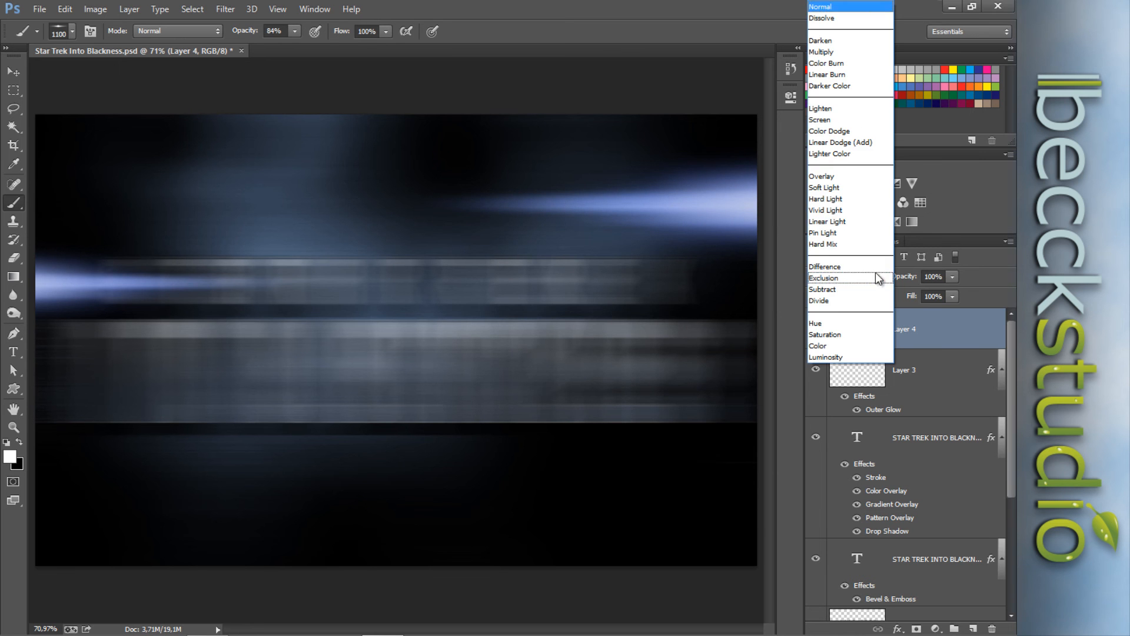
pyautogui.click(839, 120)
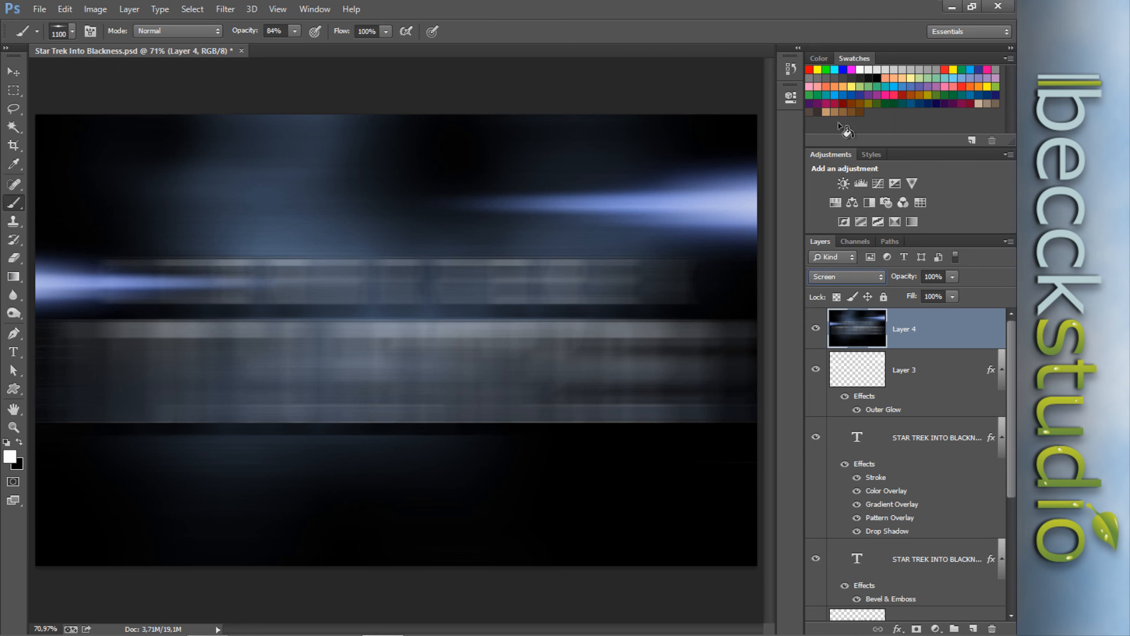
pyautogui.click(816, 329)
pyautogui.click(817, 328)
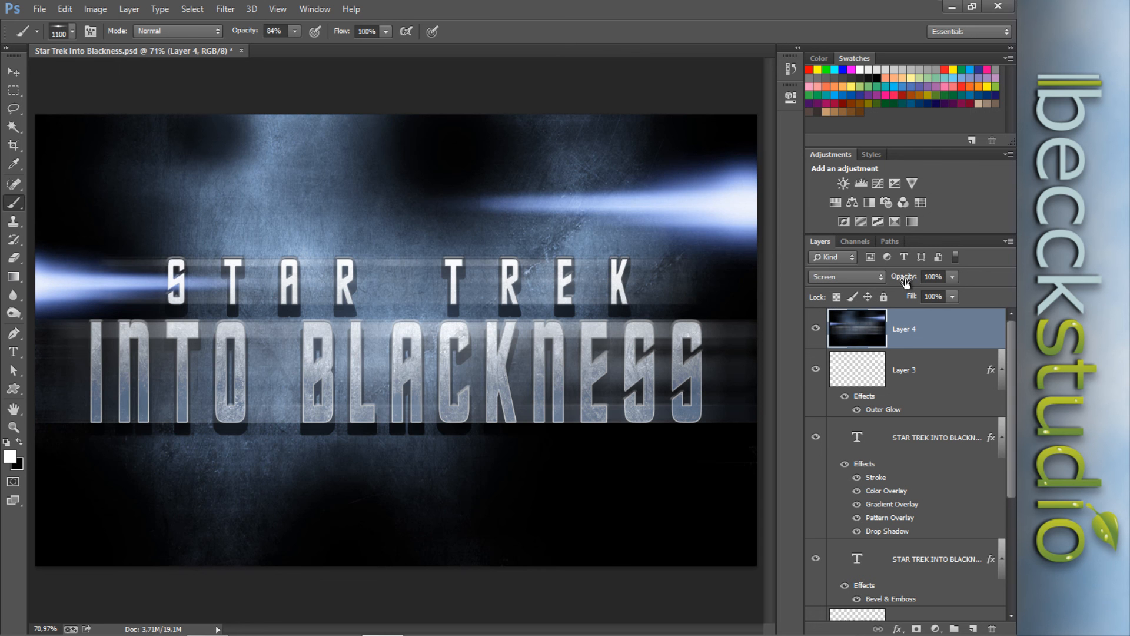
pyautogui.moveTo(904, 283); pyautogui.dragTo(902, 282)
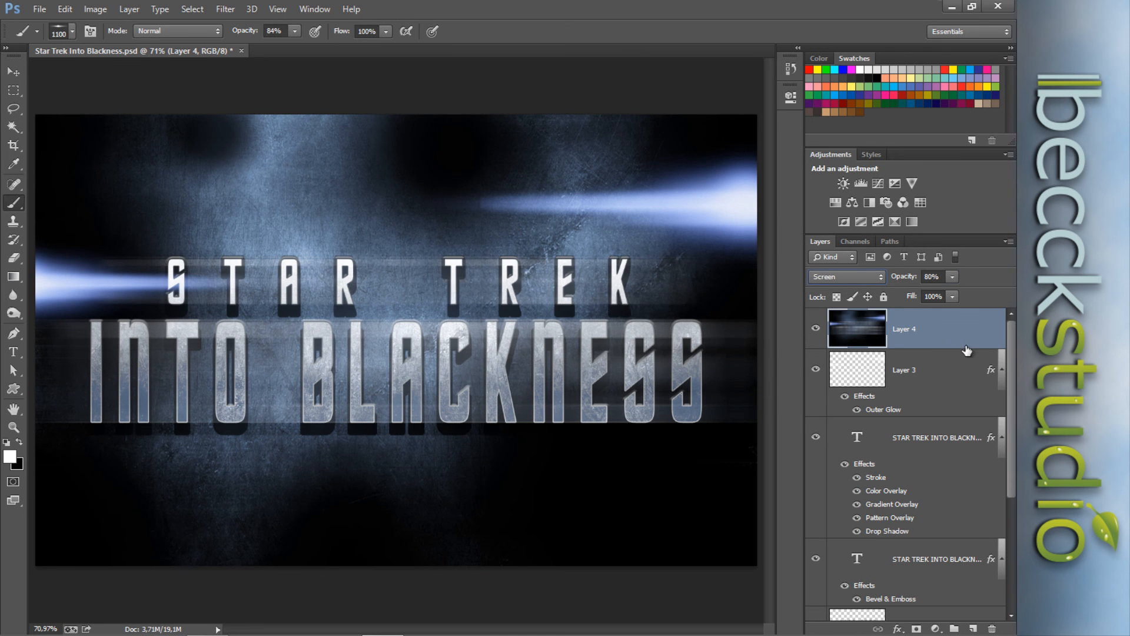
# Set the background's Hue/Saturation adjustment to hue 222 and saturation 44 for a stronger blue
pyautogui.moveTo(1010, 370); pyautogui.dragTo(1009, 474)
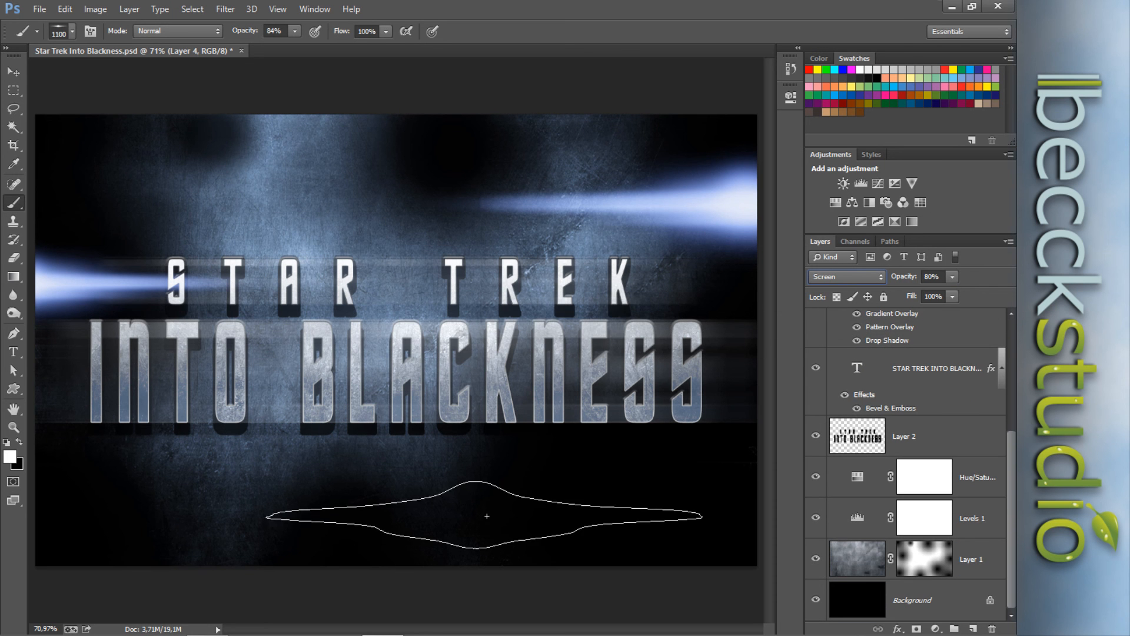
pyautogui.click(868, 564)
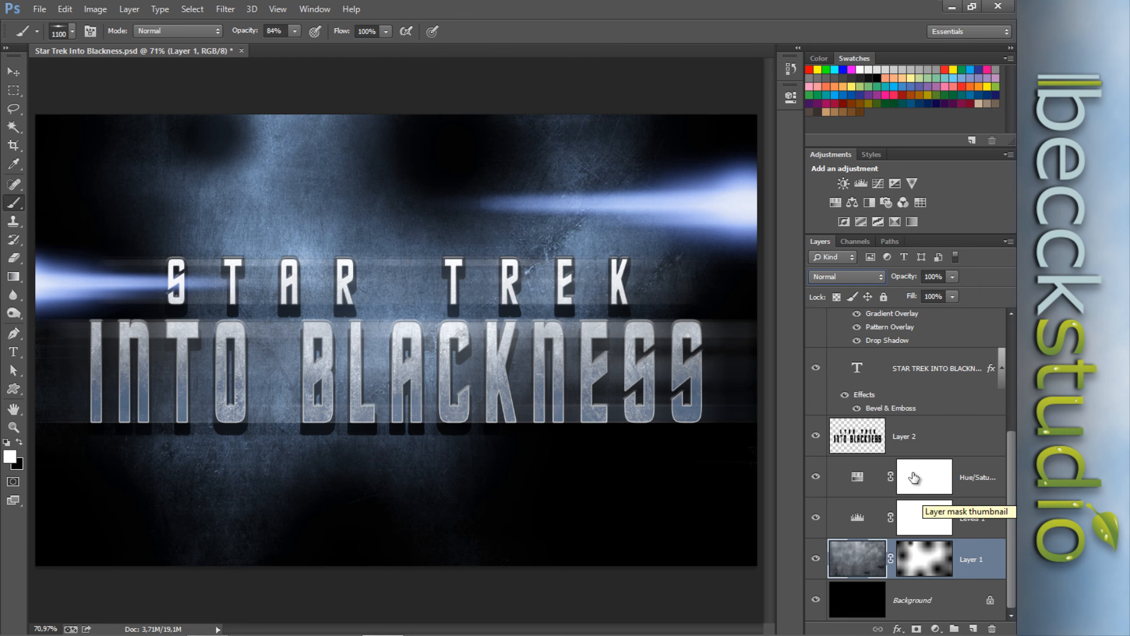
pyautogui.click(857, 483)
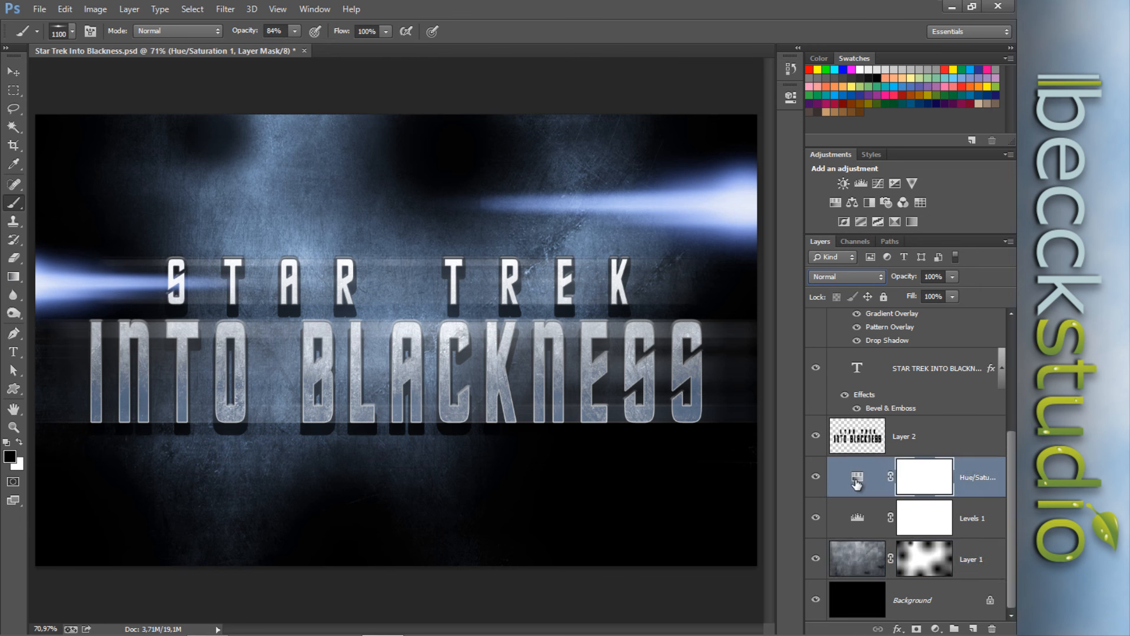
pyautogui.doubleClick(857, 480)
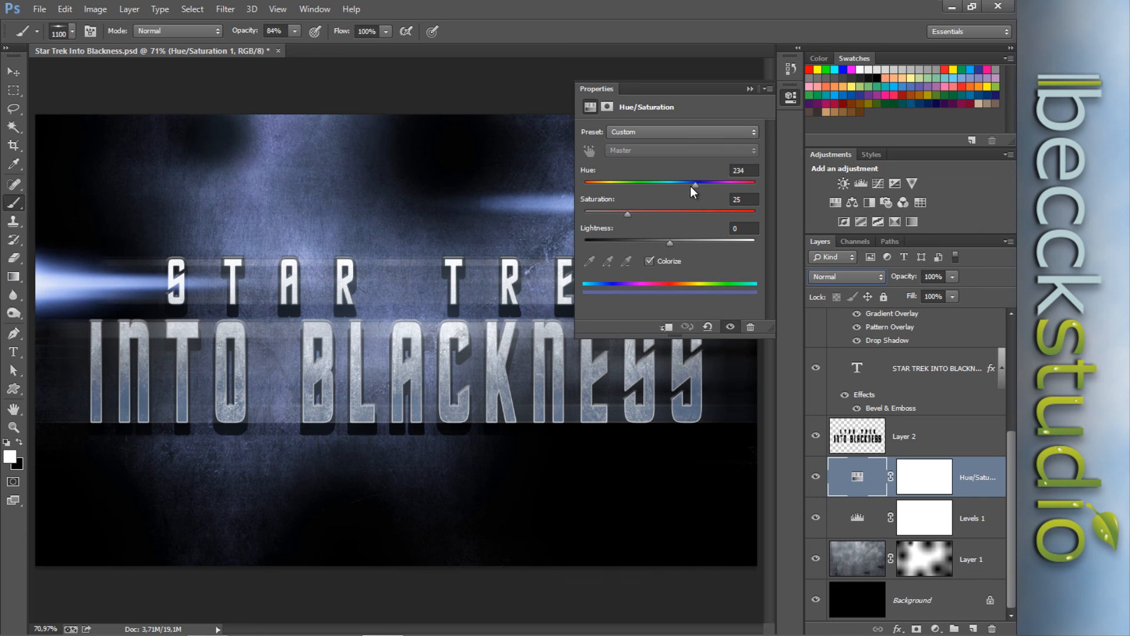
pyautogui.moveTo(691, 186); pyautogui.dragTo(690, 184)
pyautogui.moveTo(637, 216); pyautogui.dragTo(655, 215)
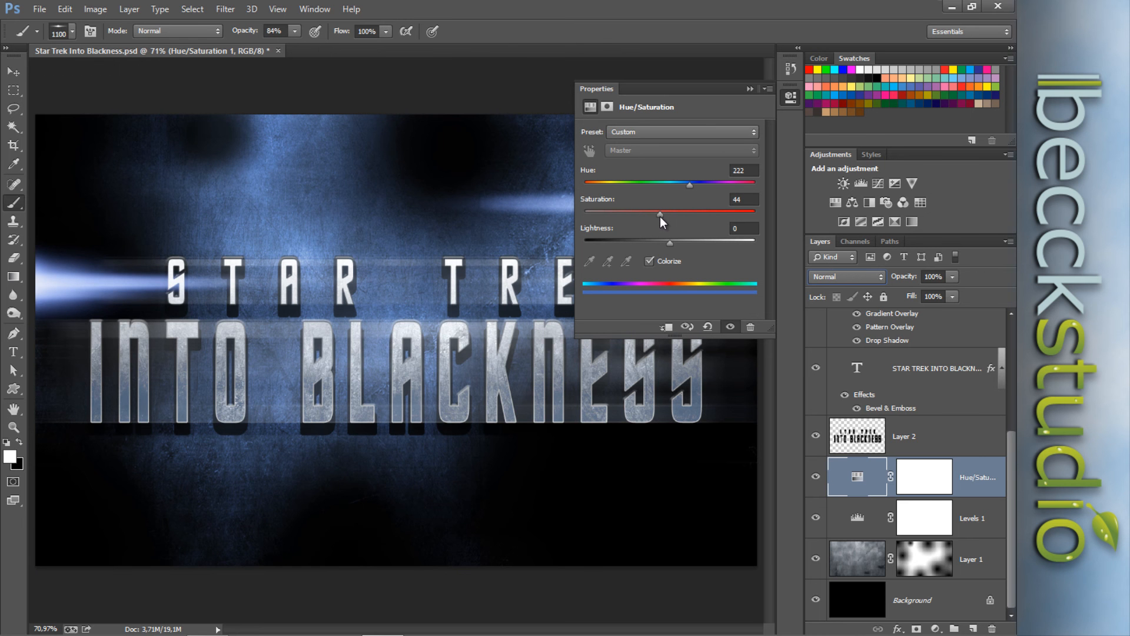
pyautogui.click(789, 97)
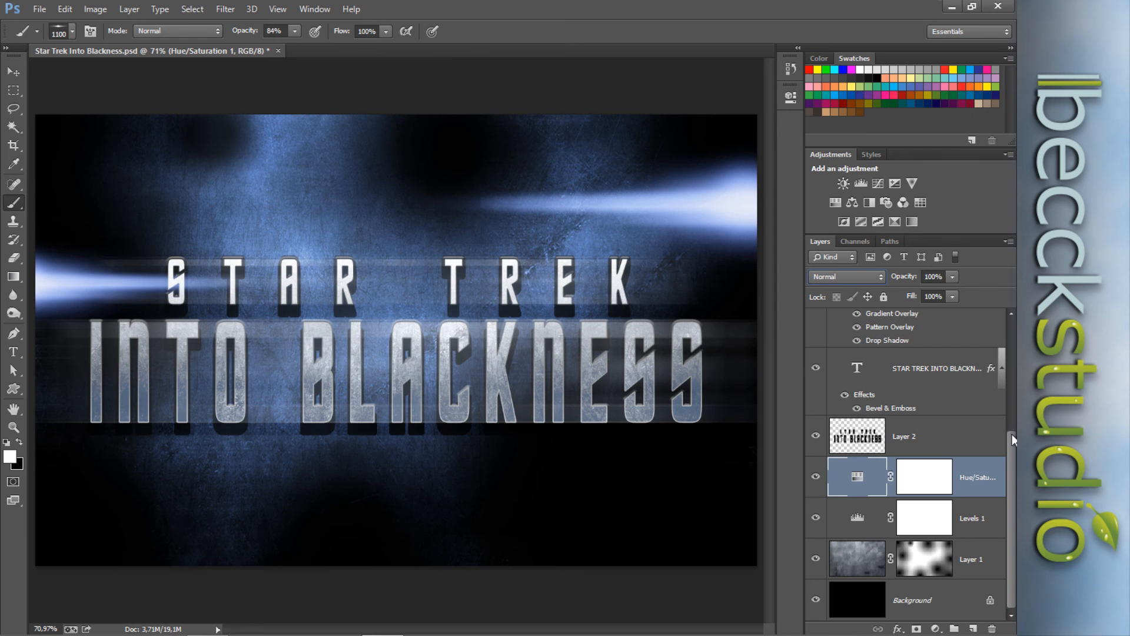
# Lower the motion-blurred top layer's opacity to 68%
pyautogui.moveTo(1012, 433); pyautogui.dragTo(1005, 312)
pyautogui.click(912, 329)
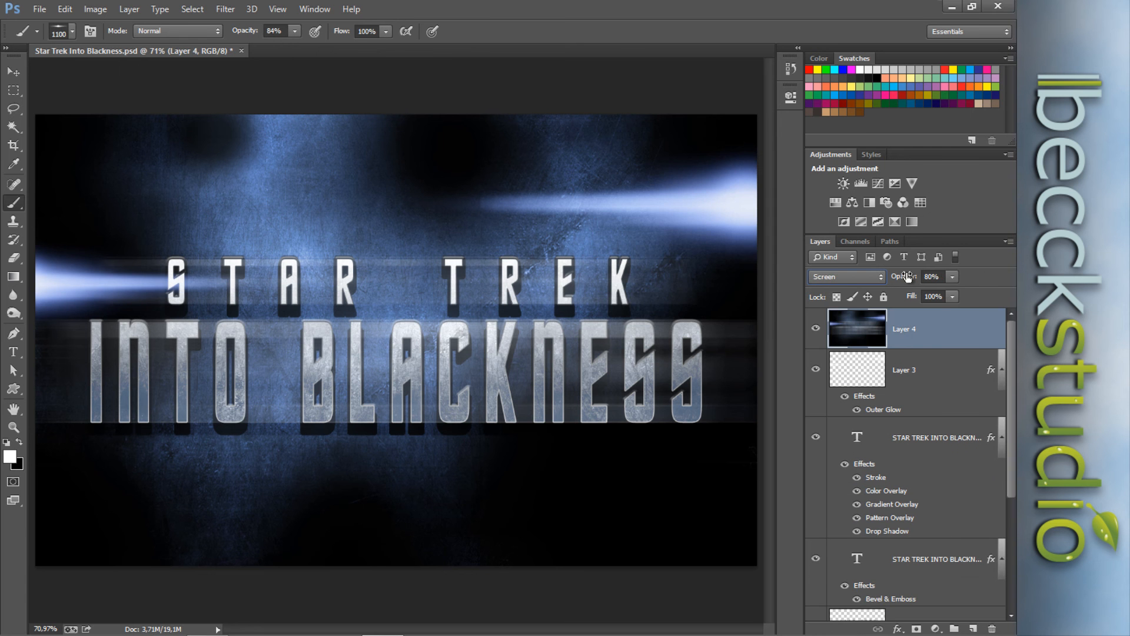
pyautogui.moveTo(906, 285); pyautogui.dragTo(899, 285)
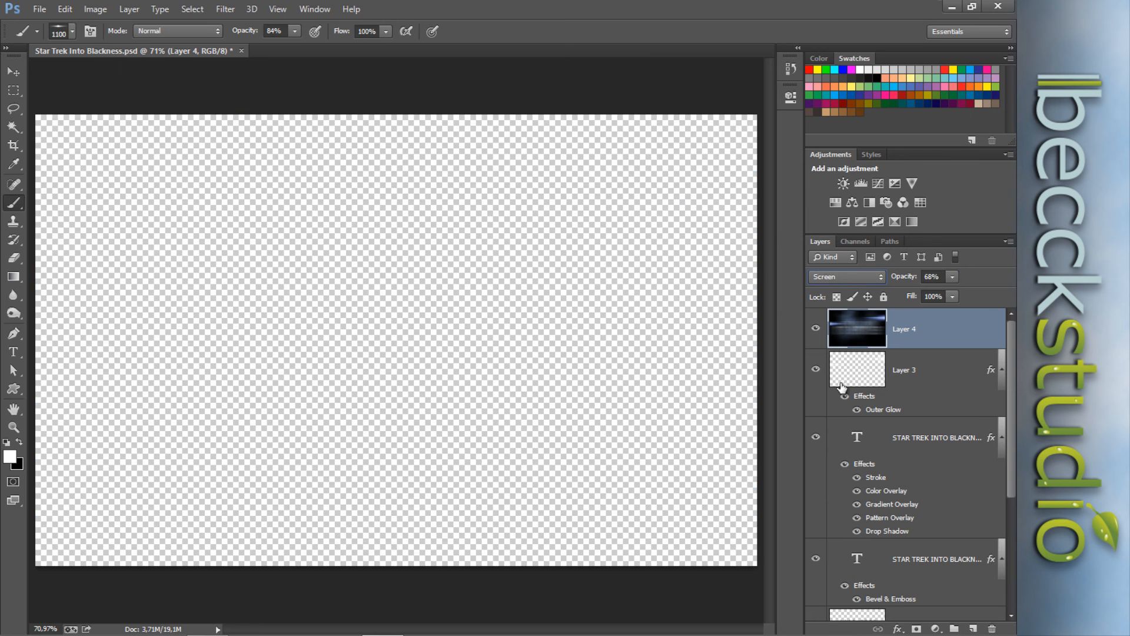
pyautogui.click(912, 374)
pyautogui.click(919, 344)
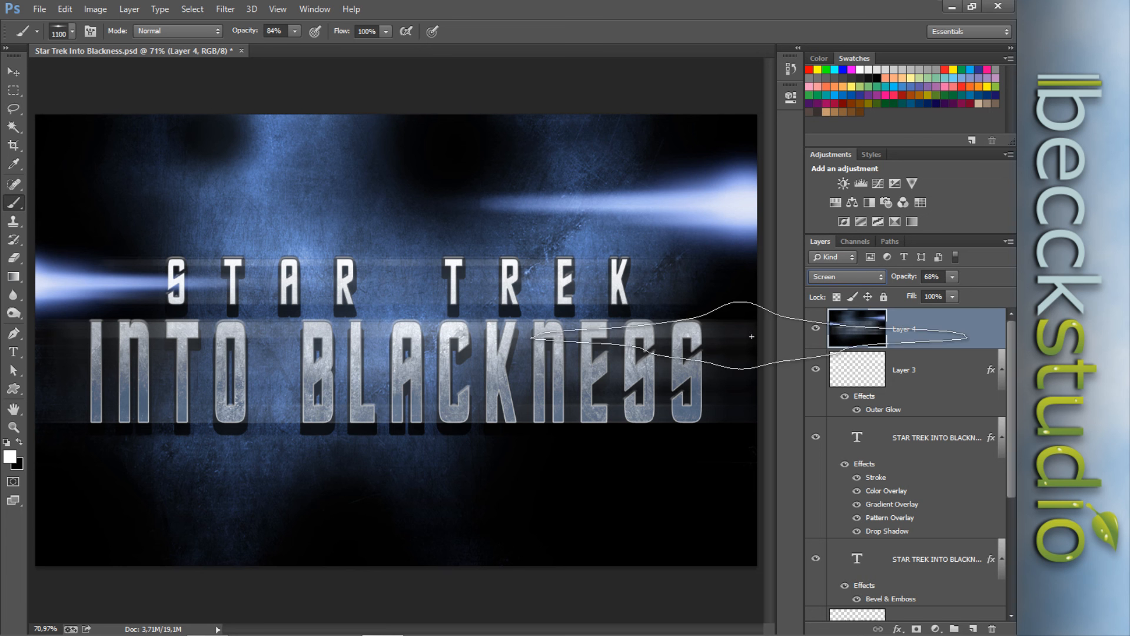
# Lower the flare layer's opacity to 42% and apply Levels to it with a midtone input of 0.33
pyautogui.click(942, 382)
pyautogui.moveTo(906, 278); pyautogui.dragTo(866, 278)
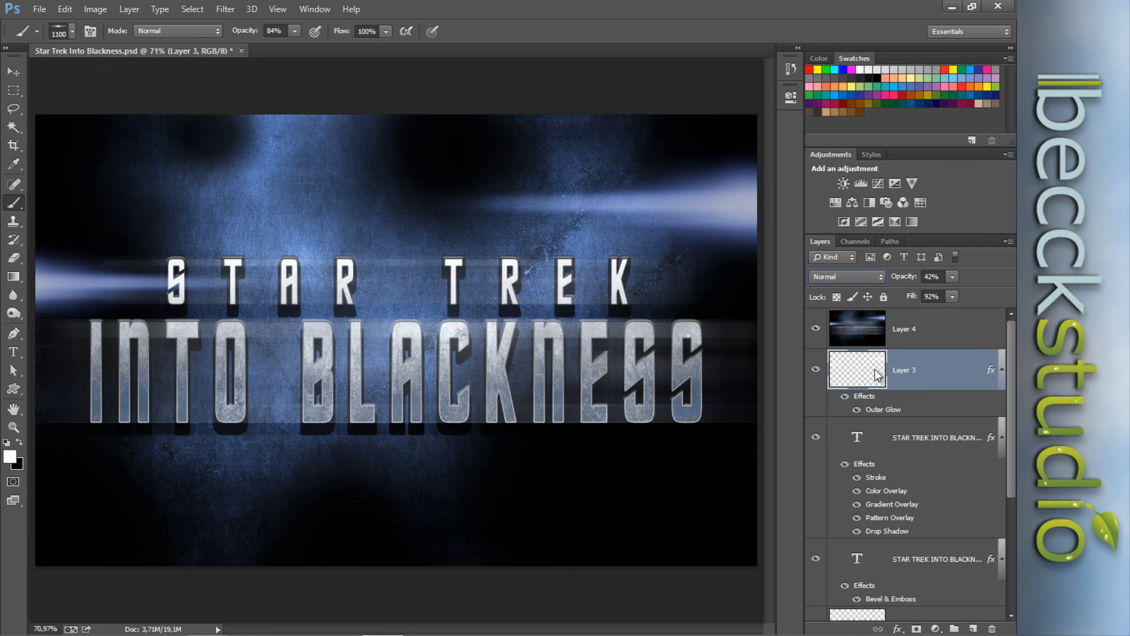
pyautogui.hotkey('ctrl', 'l')
pyautogui.moveTo(742, 325); pyautogui.dragTo(794, 325)
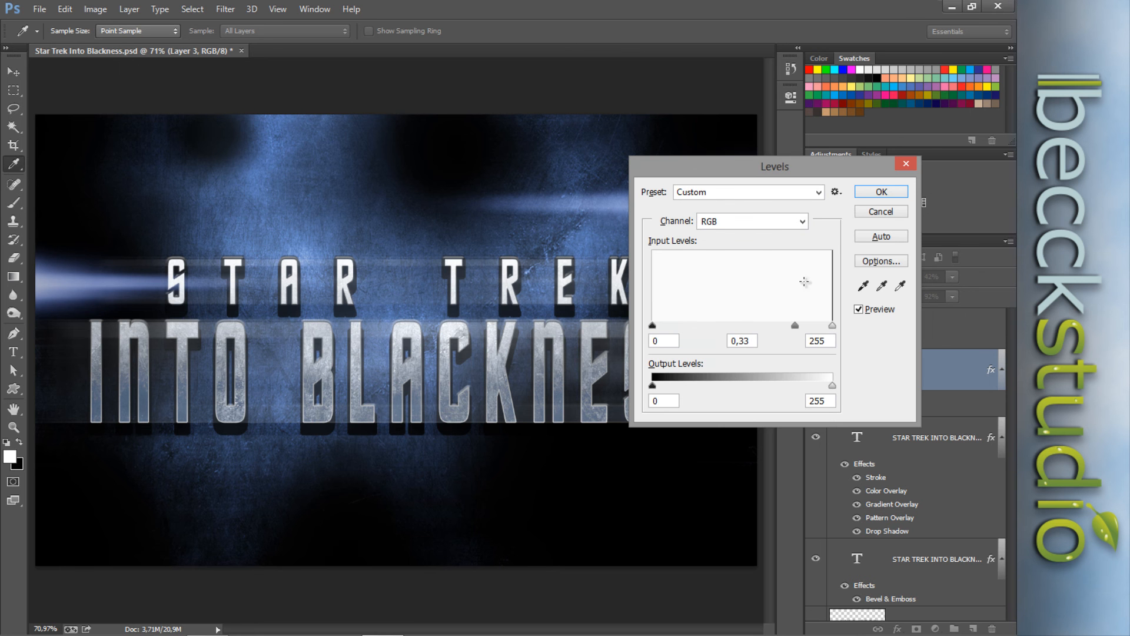
pyautogui.click(882, 192)
pyautogui.press('b')
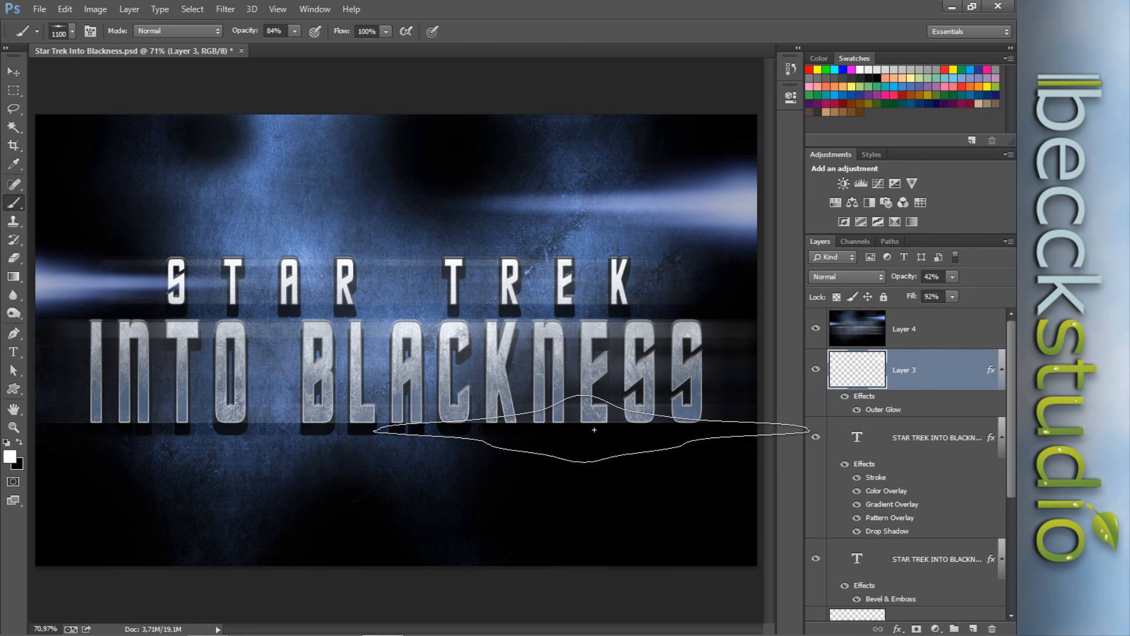
# Examine the finished title enlarged in full-screen mode
pyautogui.press('v')
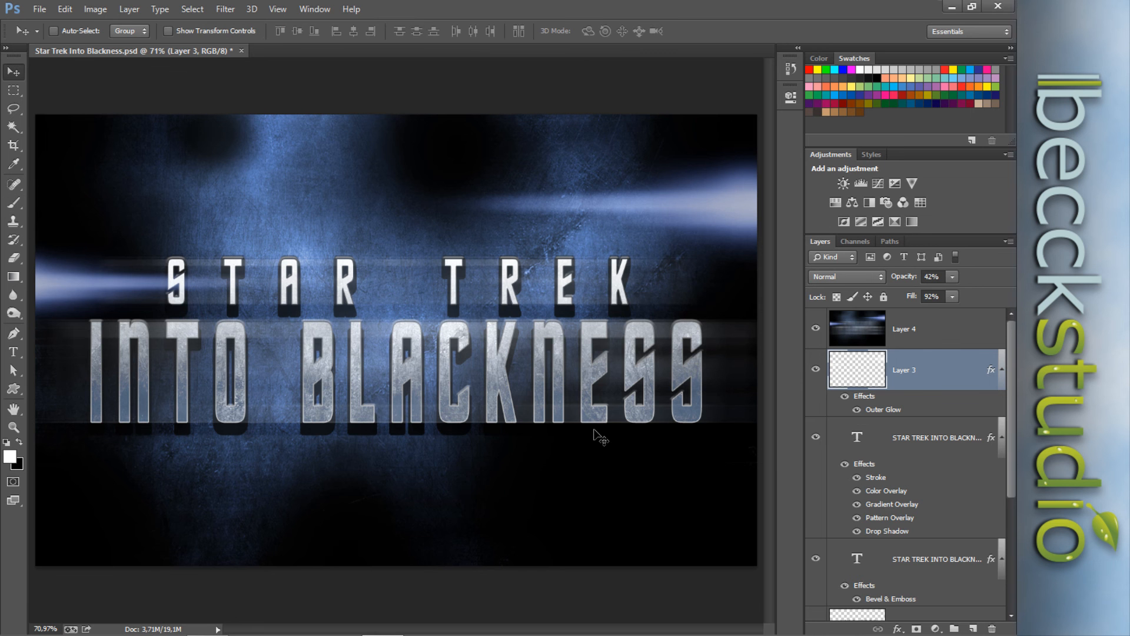
pyautogui.press('f')
pyautogui.press('f')
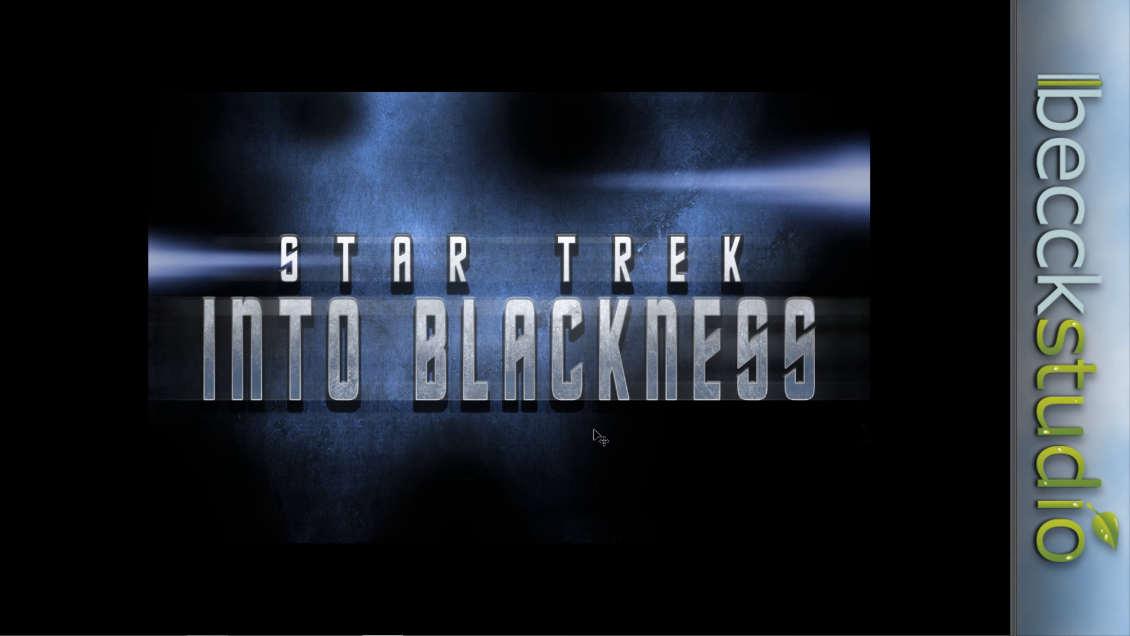
pyautogui.hotkey('ctrl', '+')
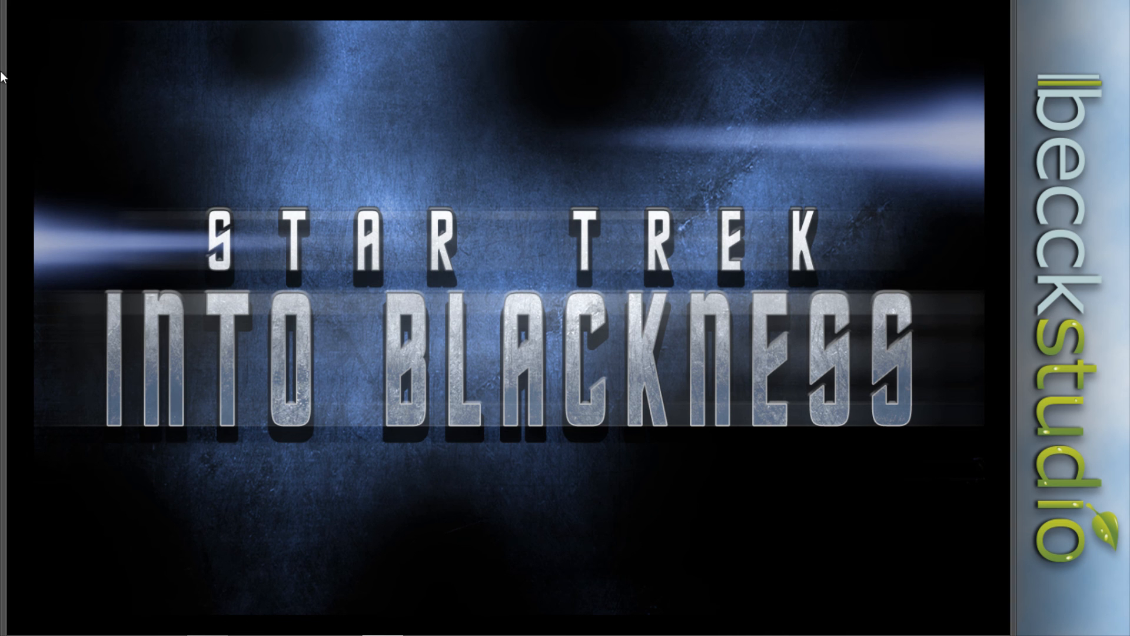
pyautogui.moveTo(1, 73)
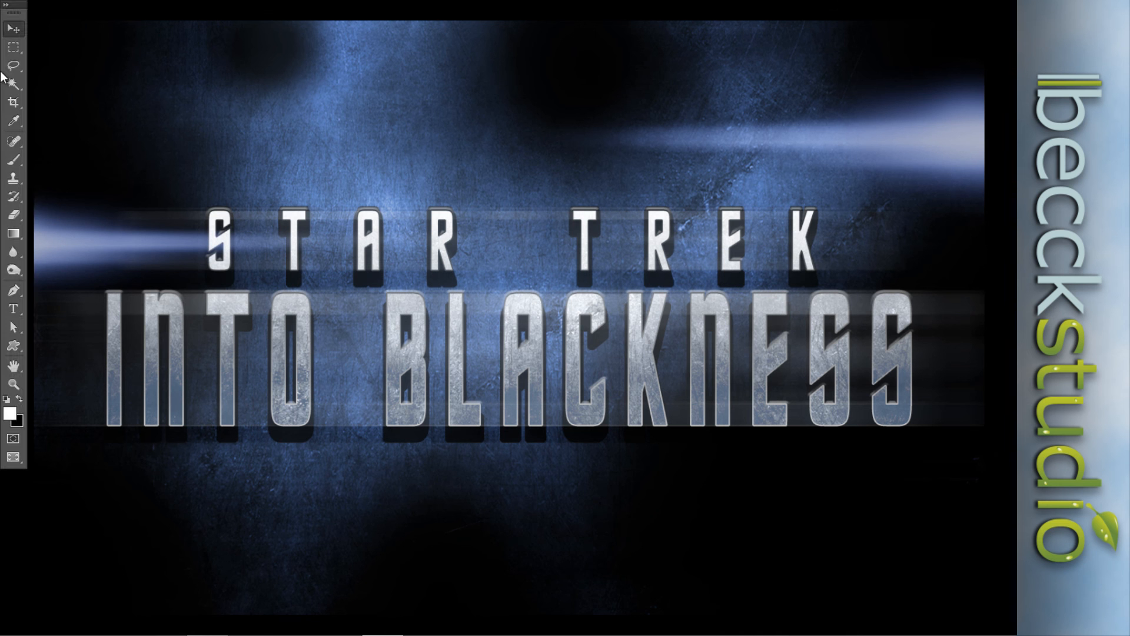